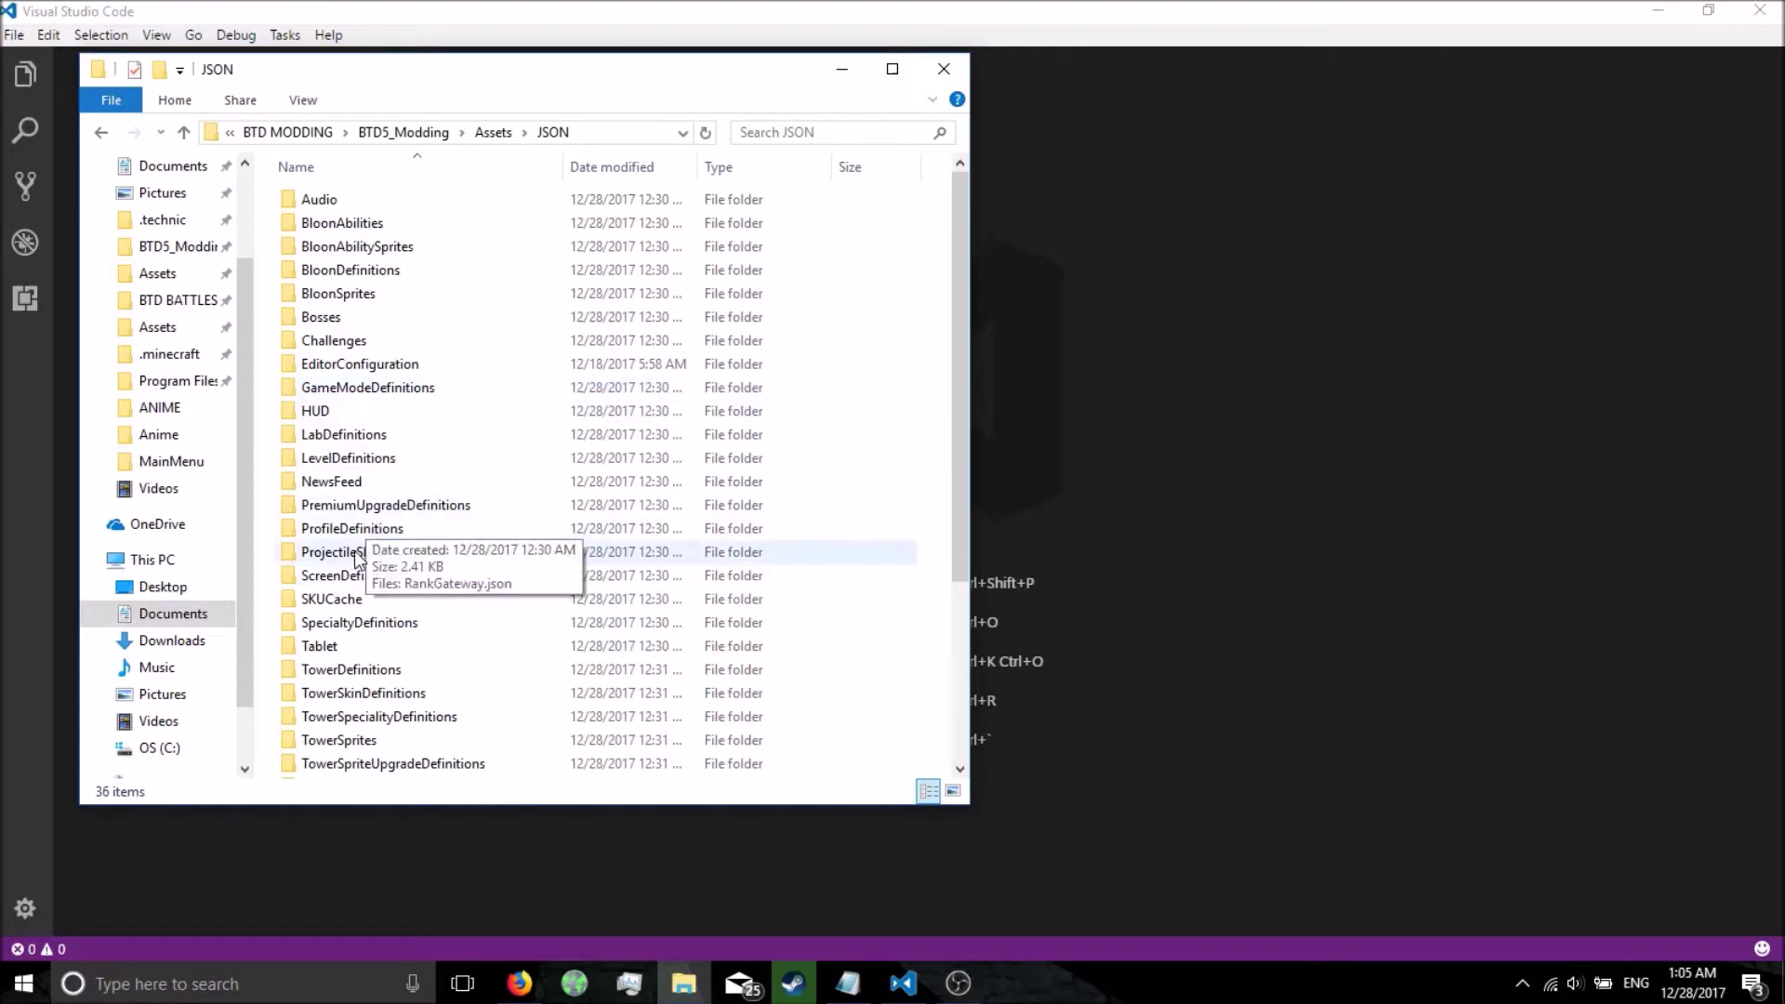
- Open SemiPremiumShop.json and PremiumShop.json from the MainMenu folder inside ScreenDefinitions in Visual Studio Code
double_click(347, 576)
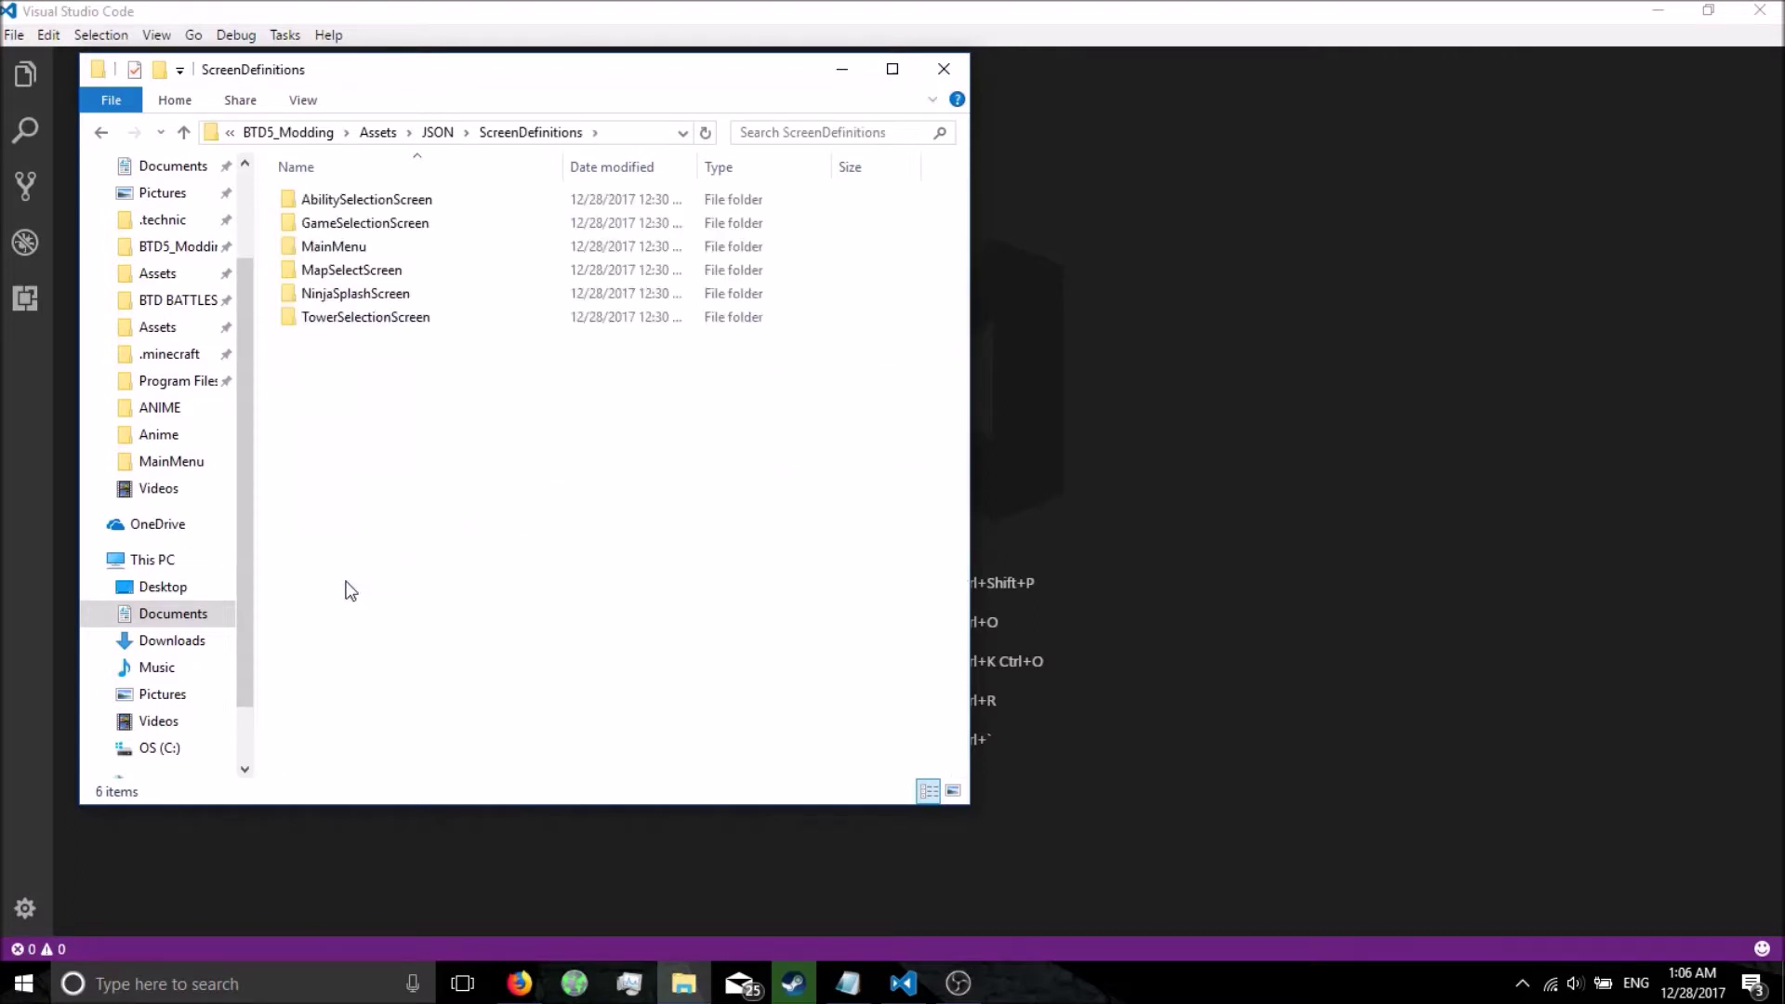
double_click(415, 250)
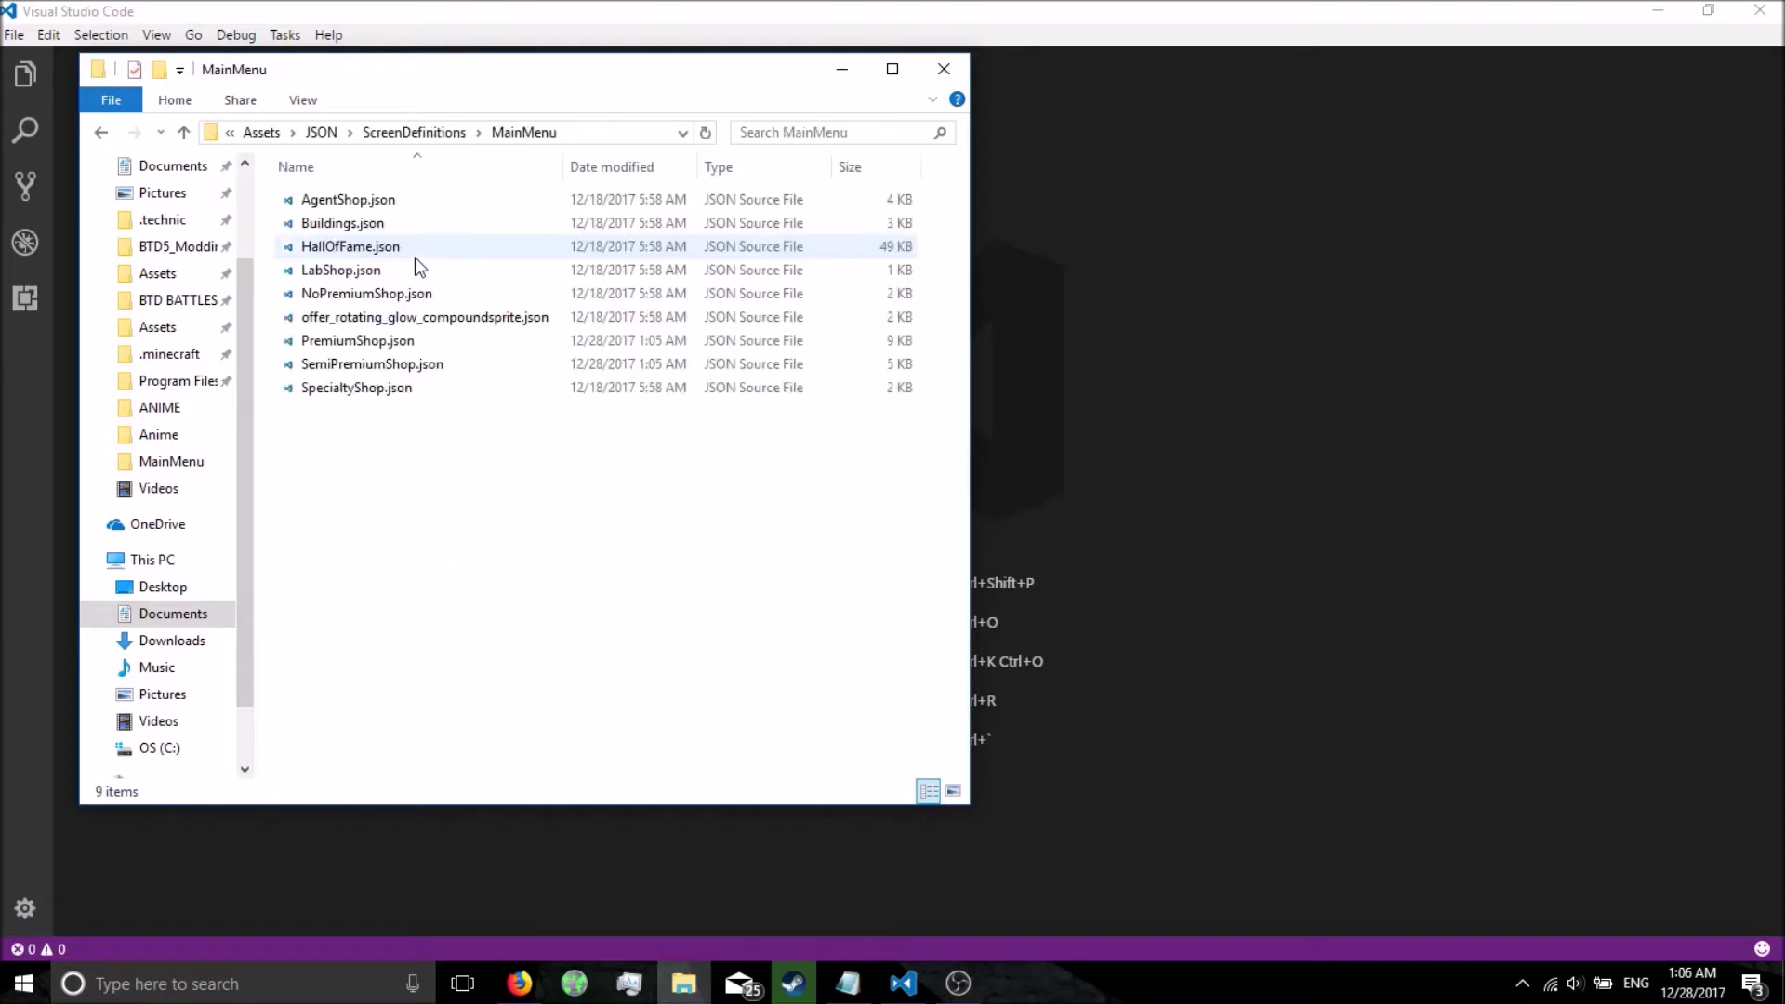
click(397, 343)
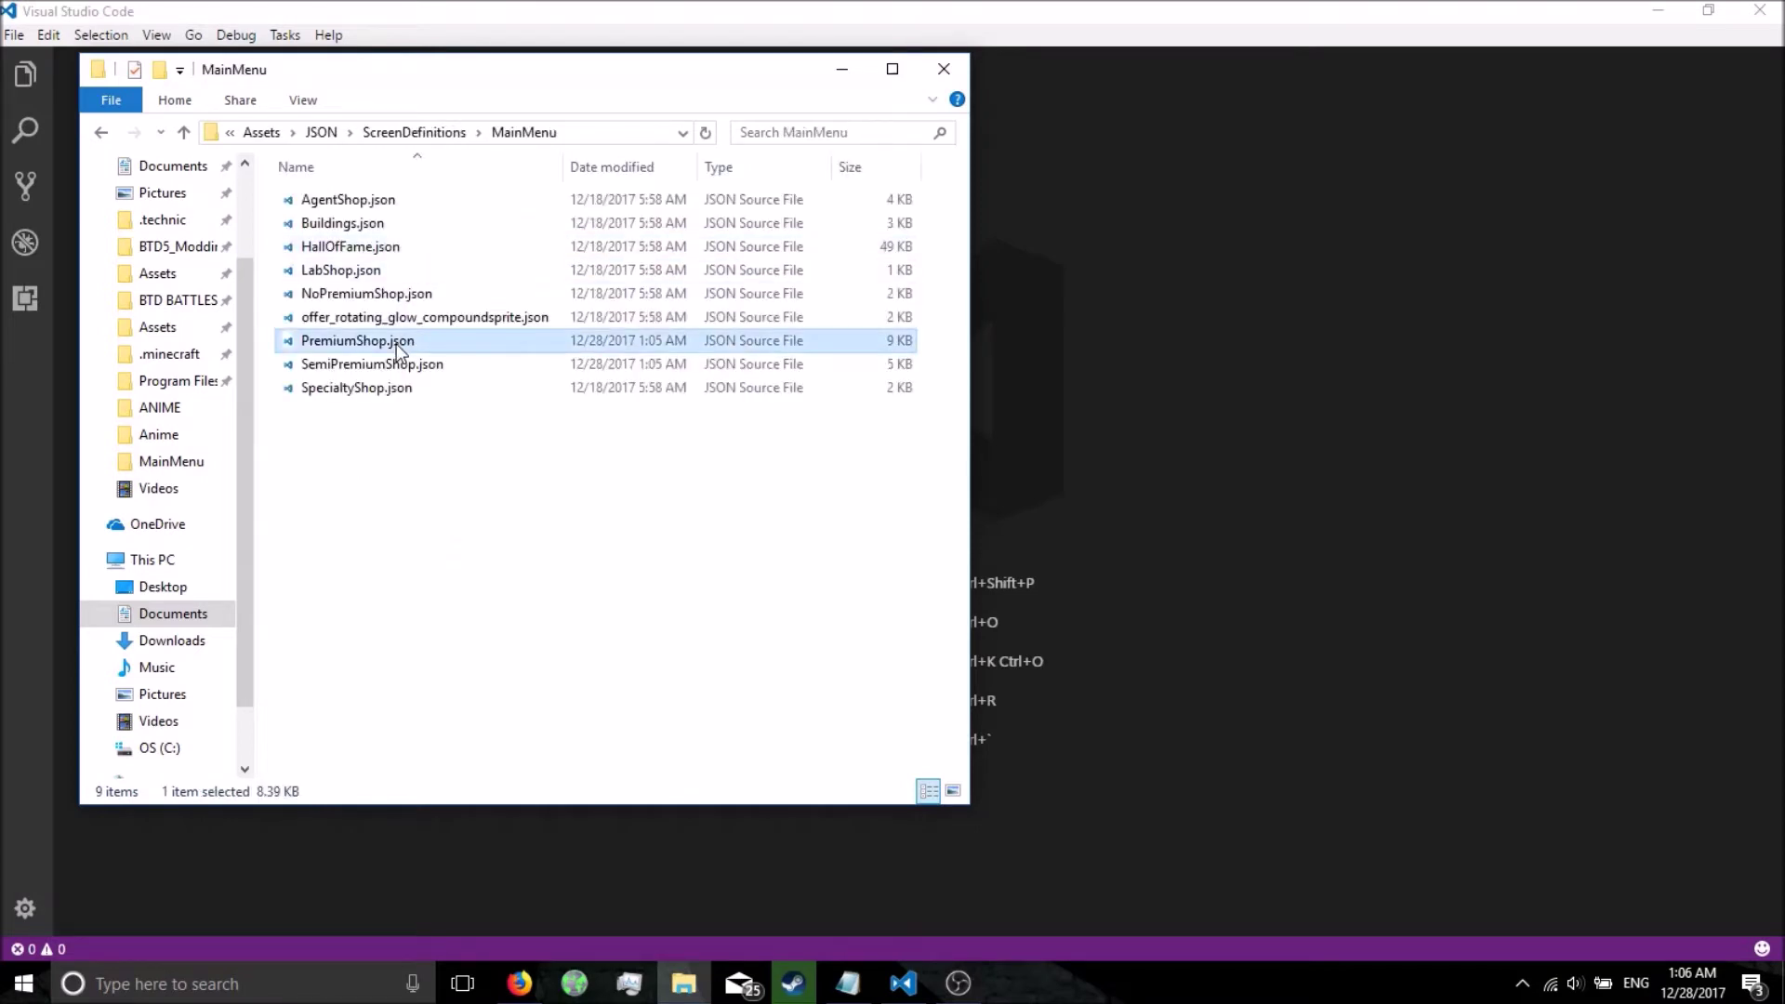
ctrl+click(411, 365)
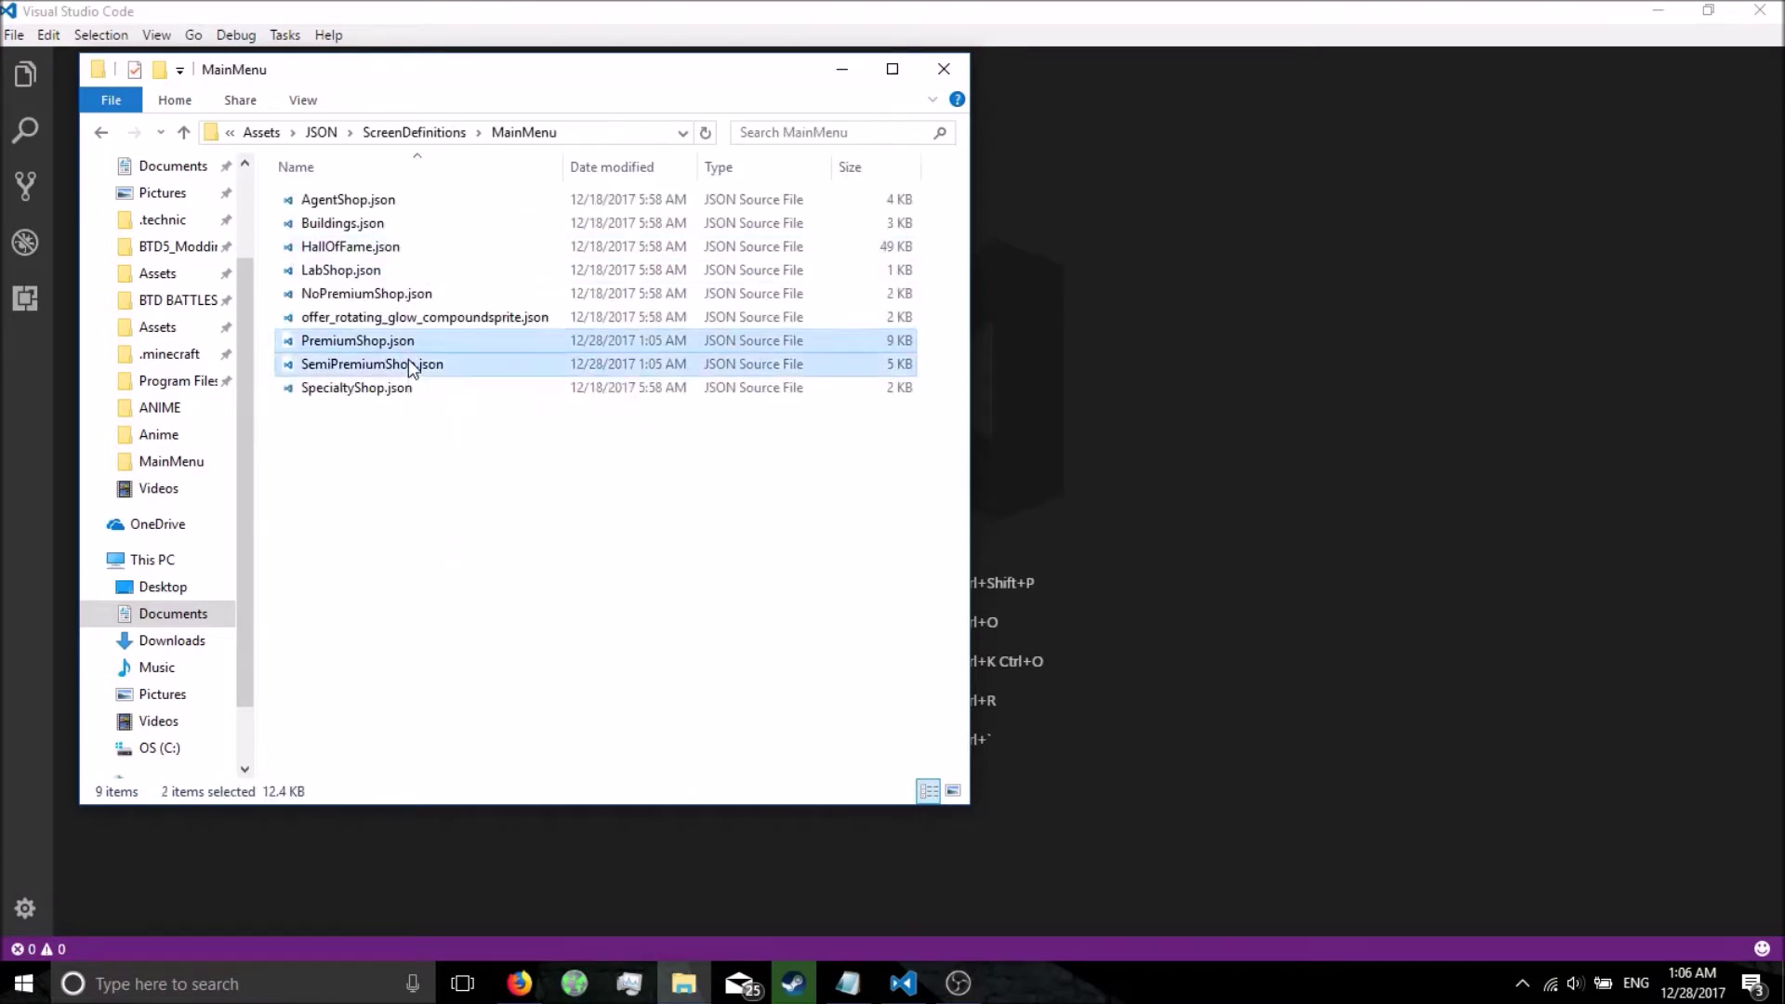
double_click(455, 362)
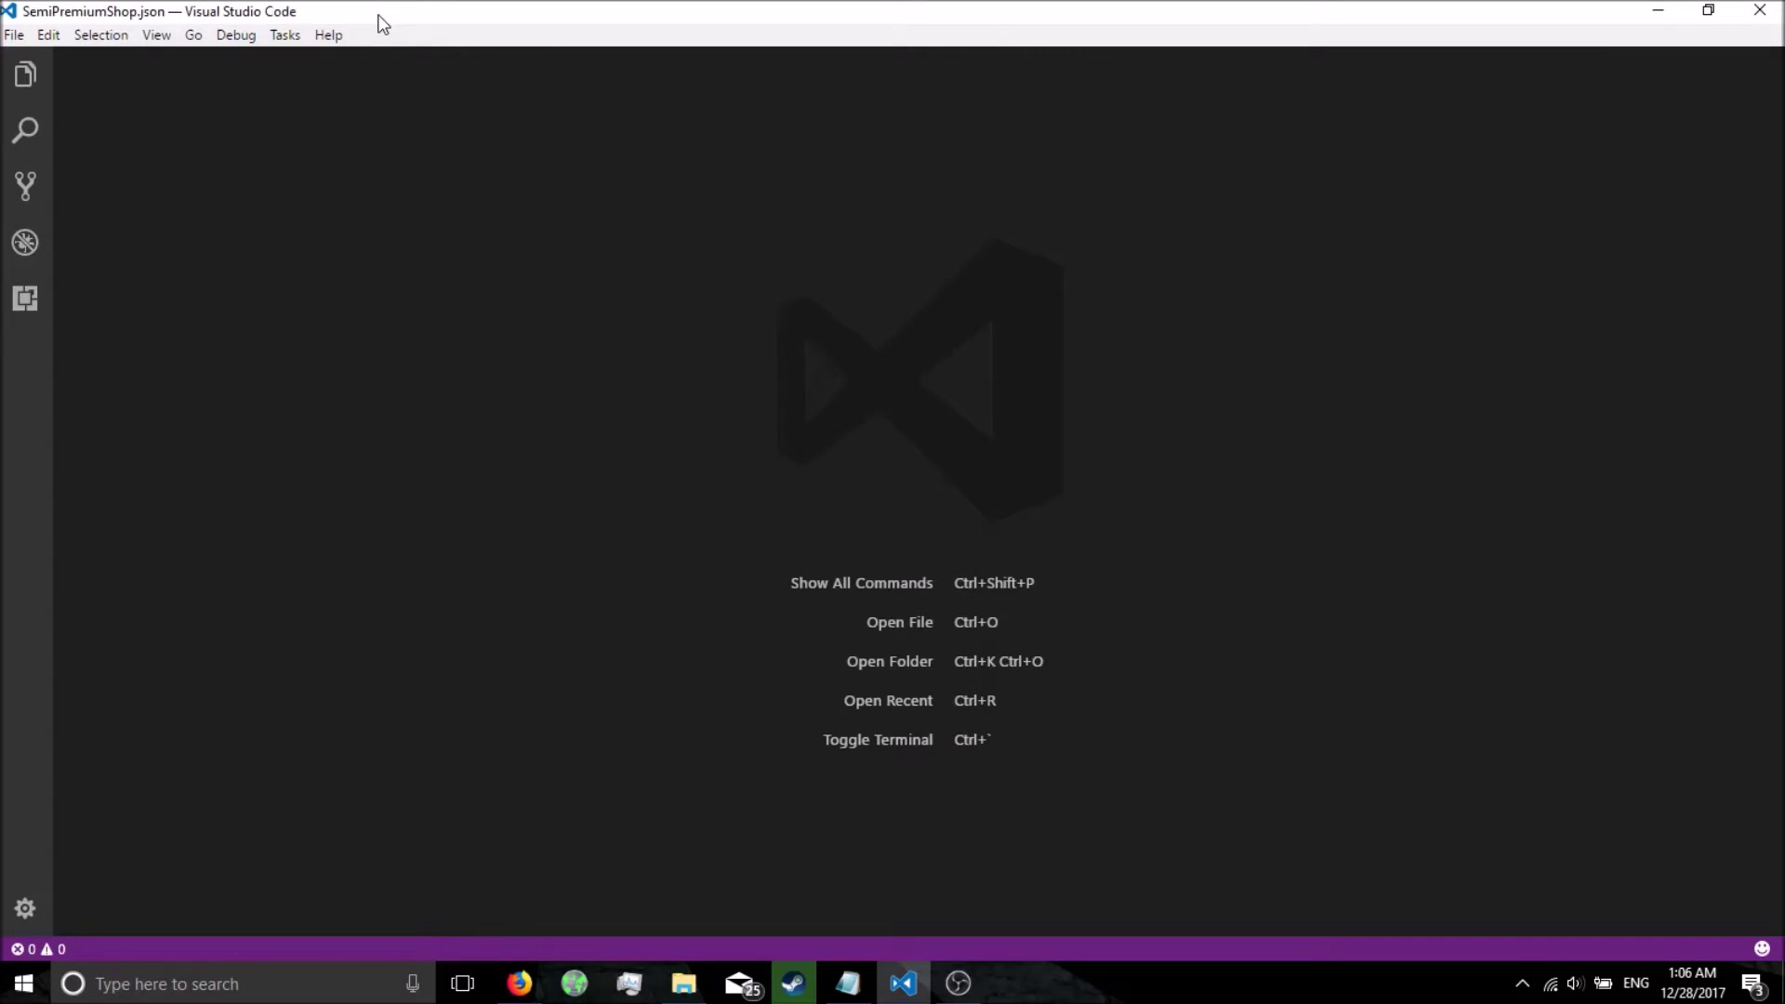
click(681, 984)
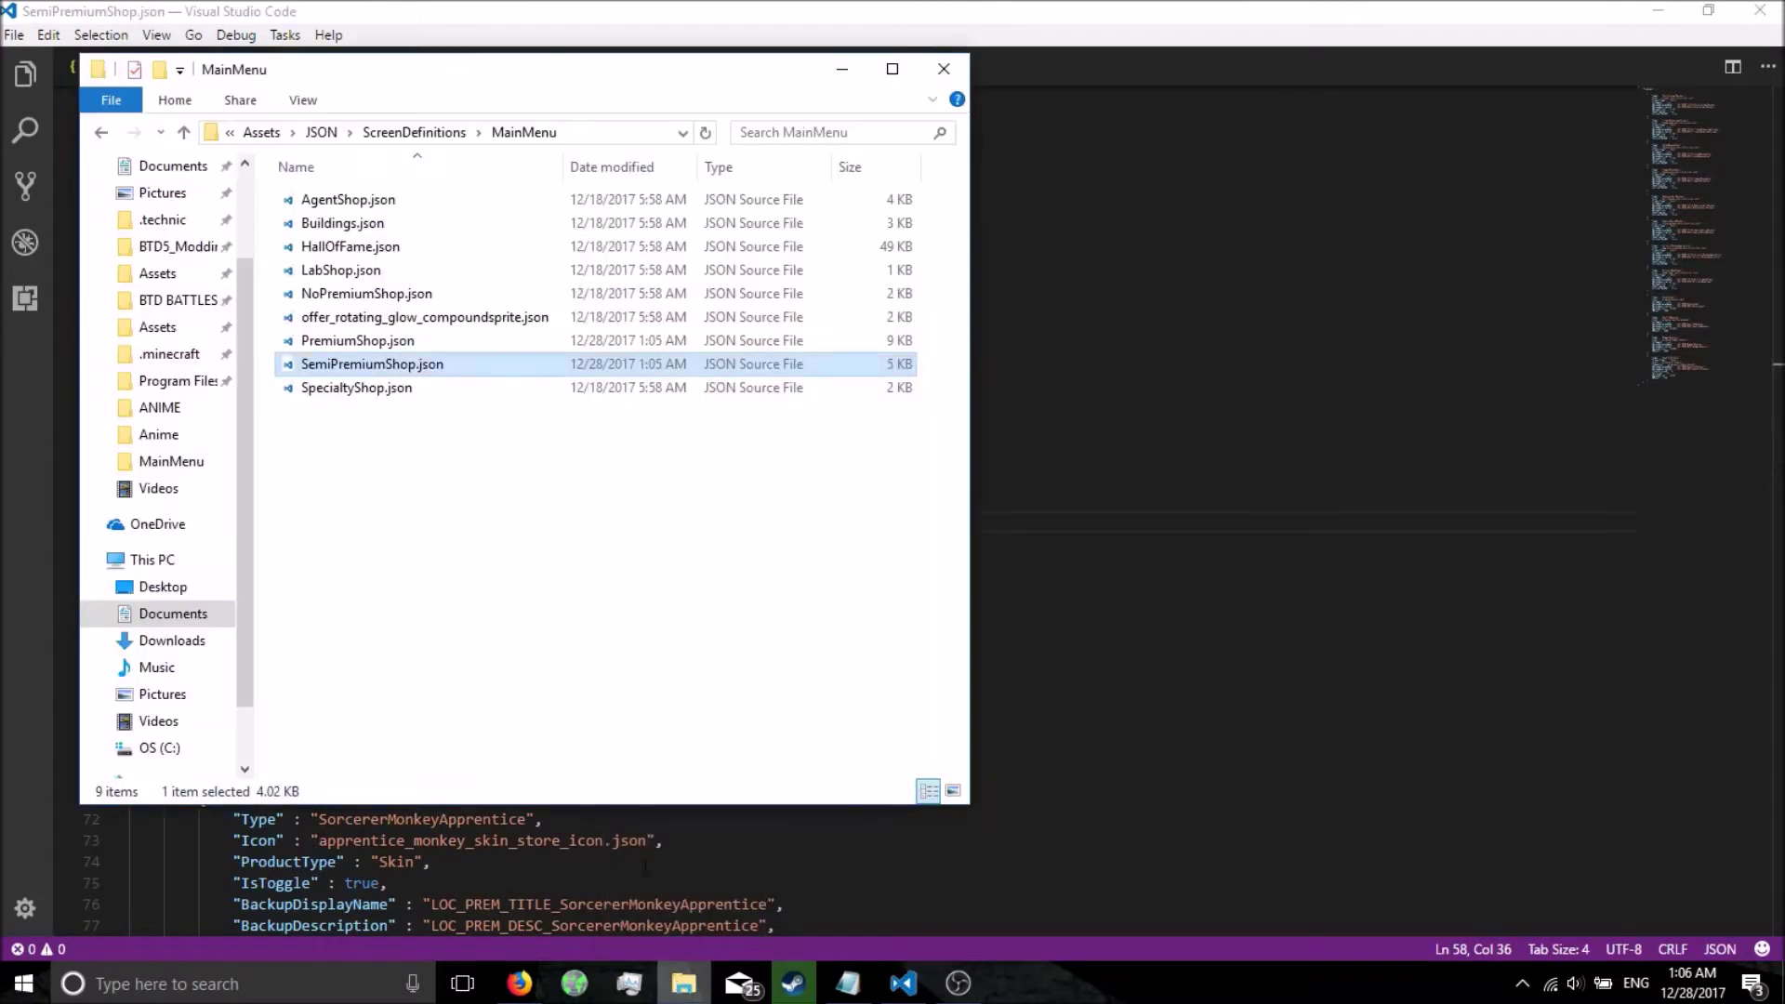
click(440, 342)
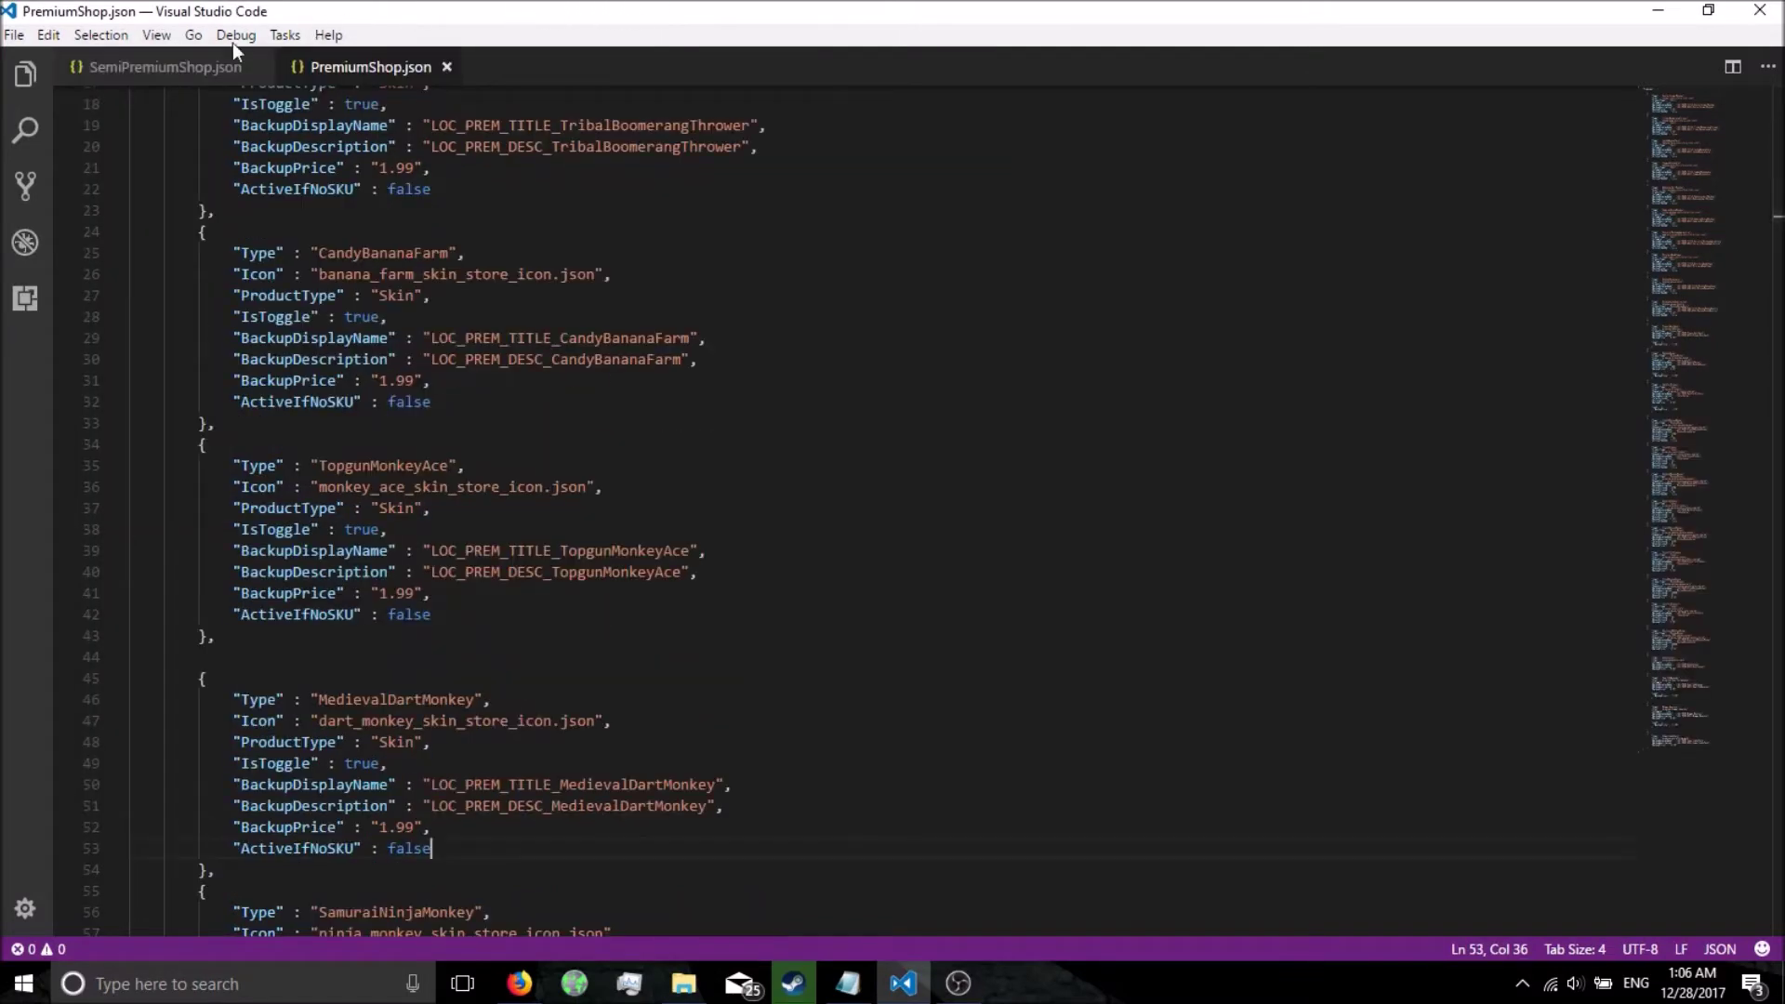
click(484, 550)
shift+click(389, 638)
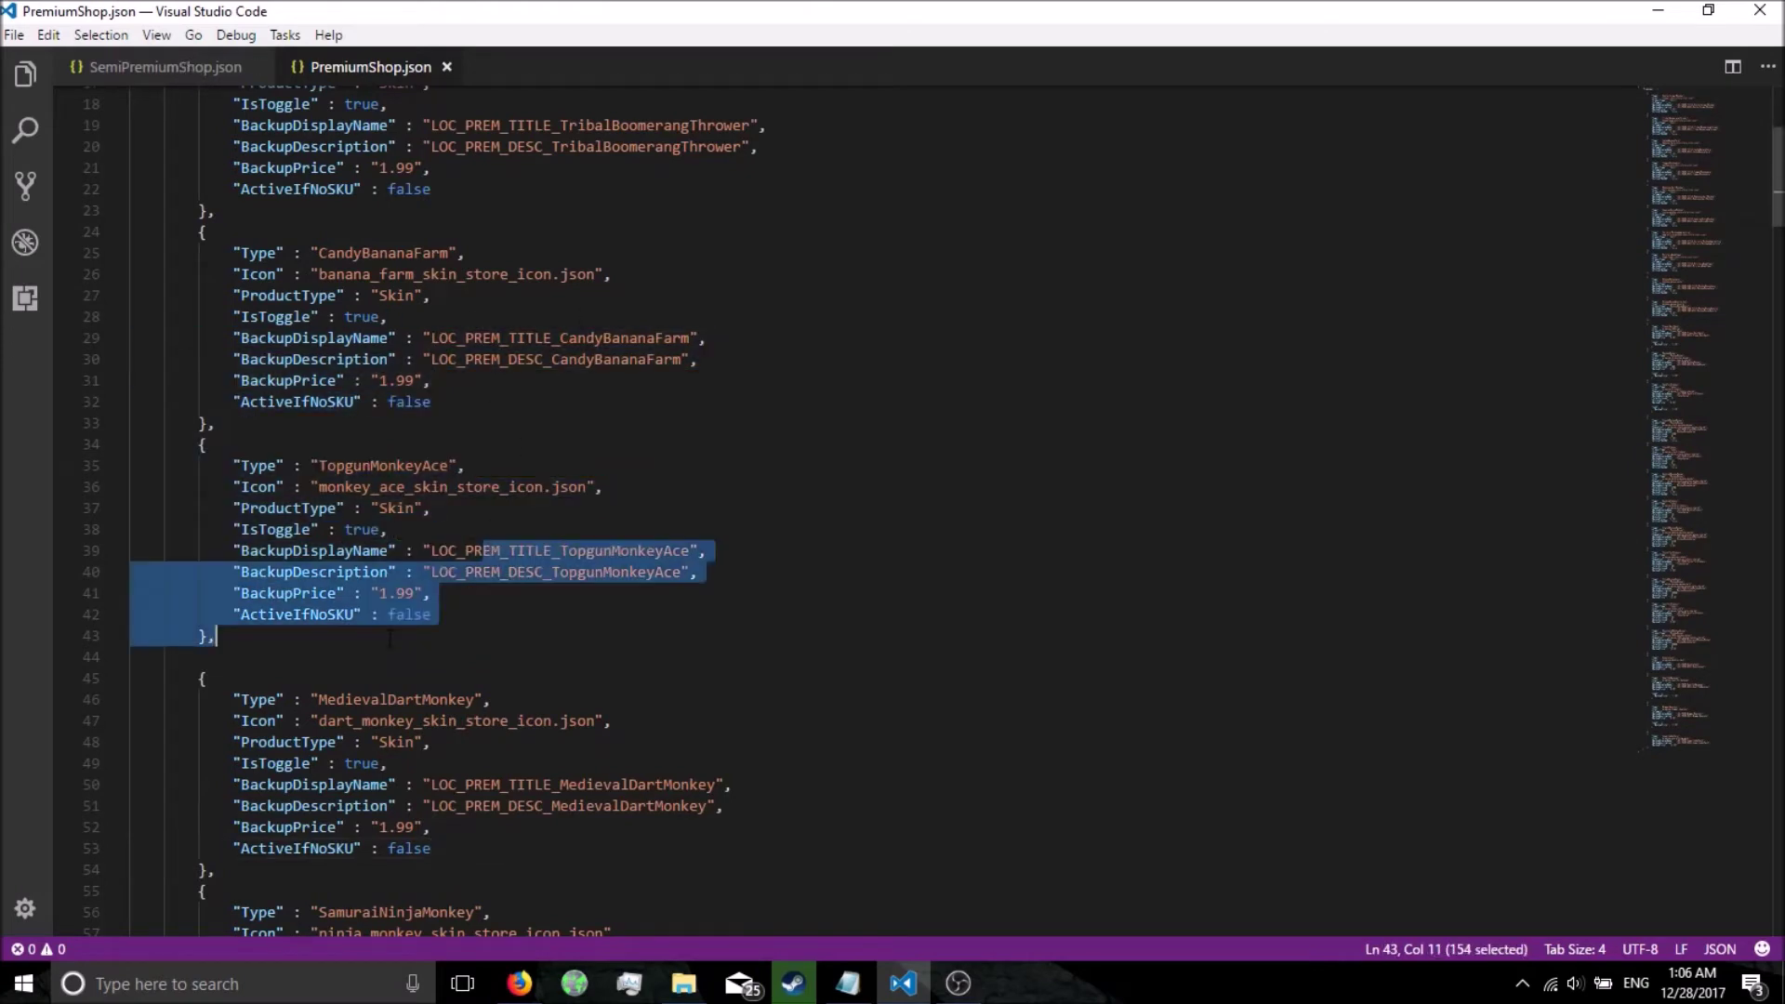
key(Escape)
drag(239, 699, 485, 699)
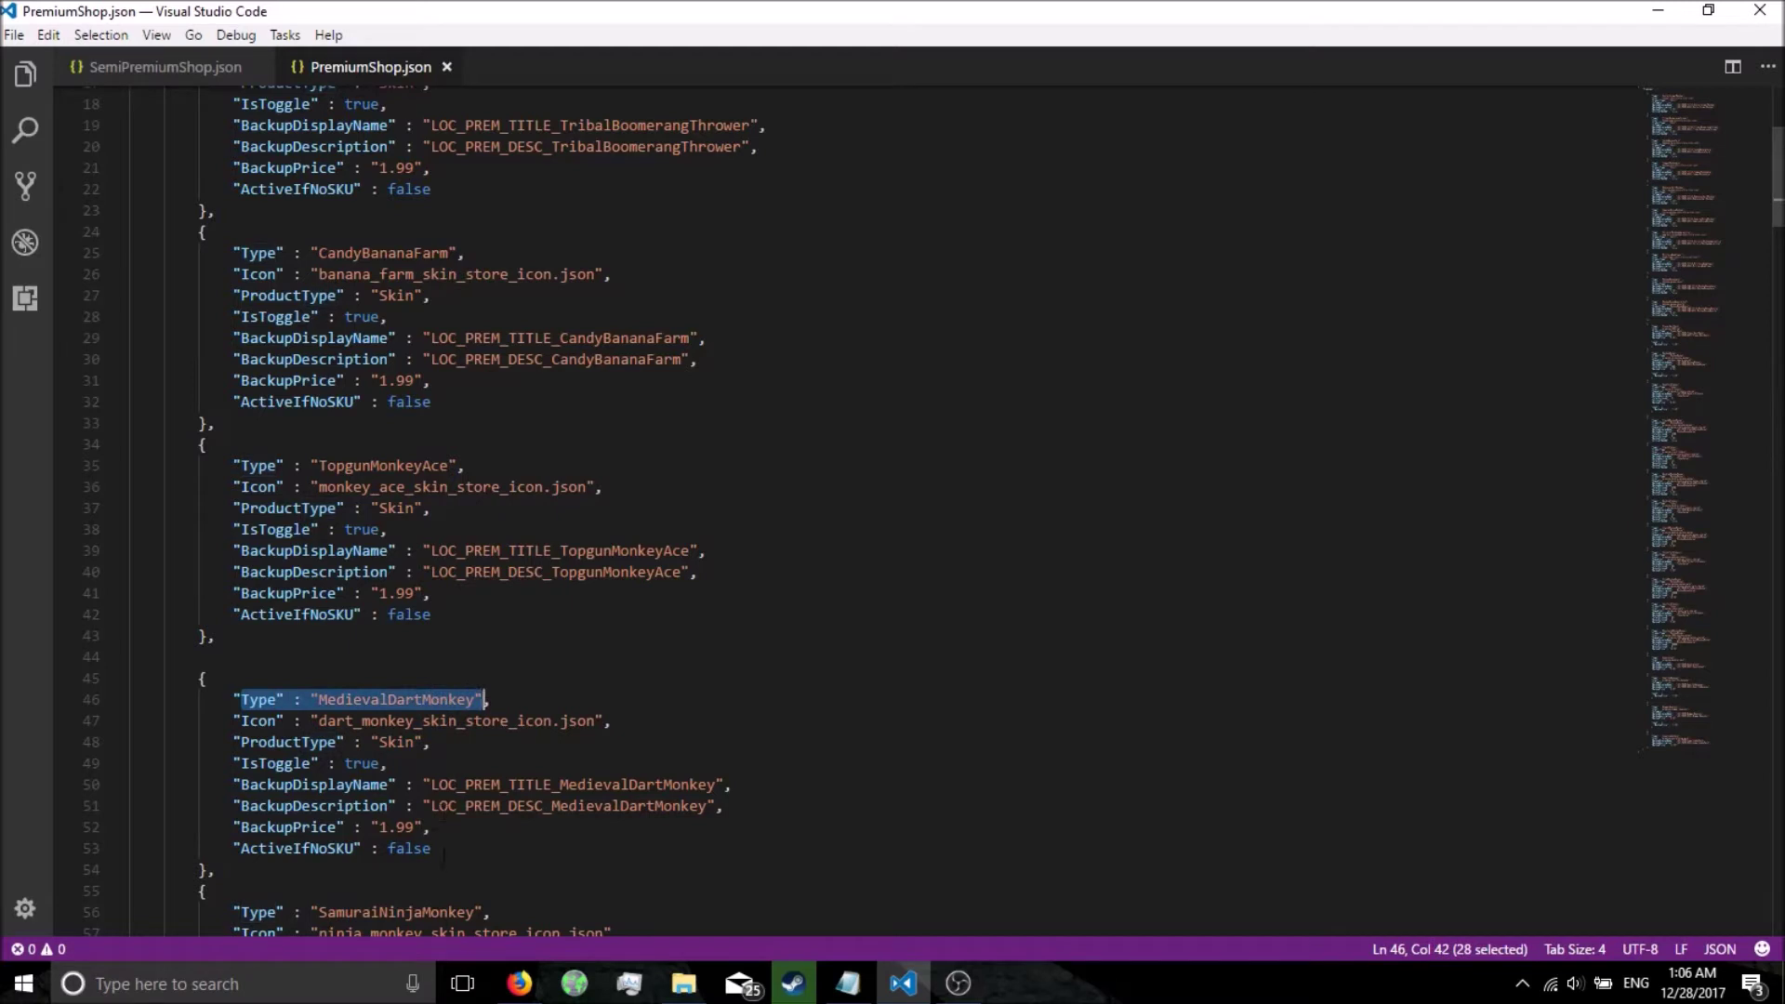
- Add the line "MMCost" : 1 after ActiveIfNoSKU in the MedievalDartMonkey entry of PremiumShop.json, separated by a comma
click(443, 851)
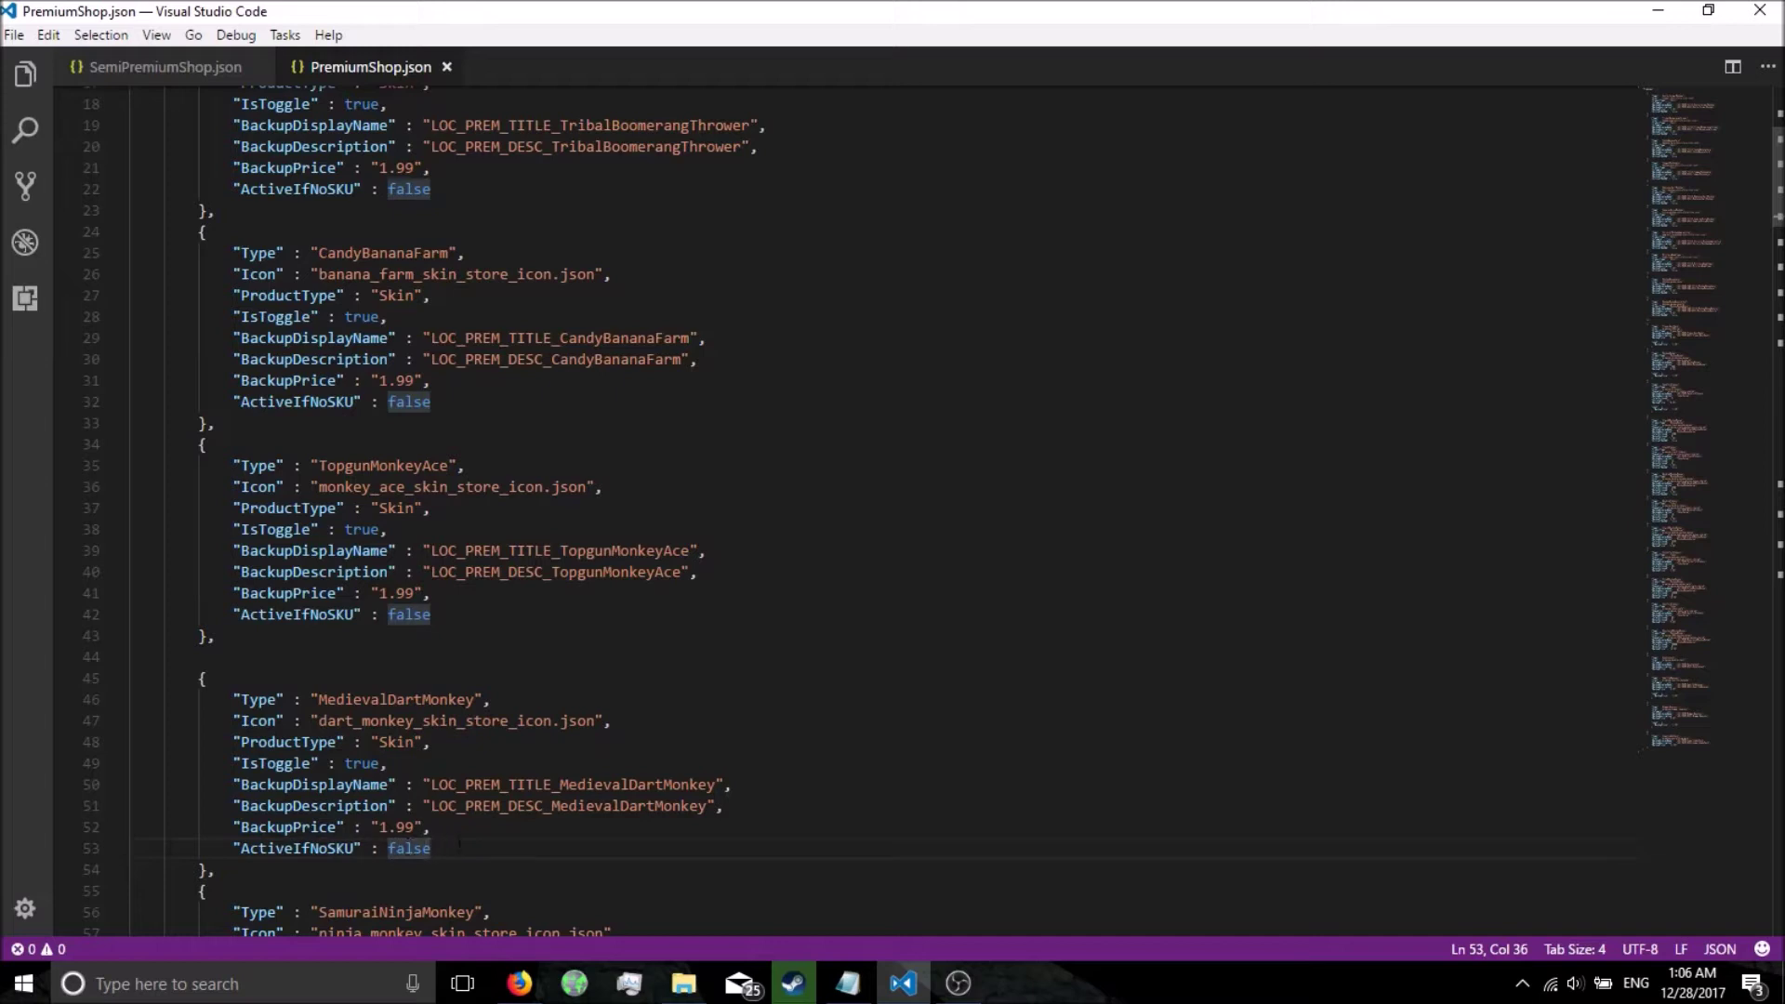
text(,)
key(Return)
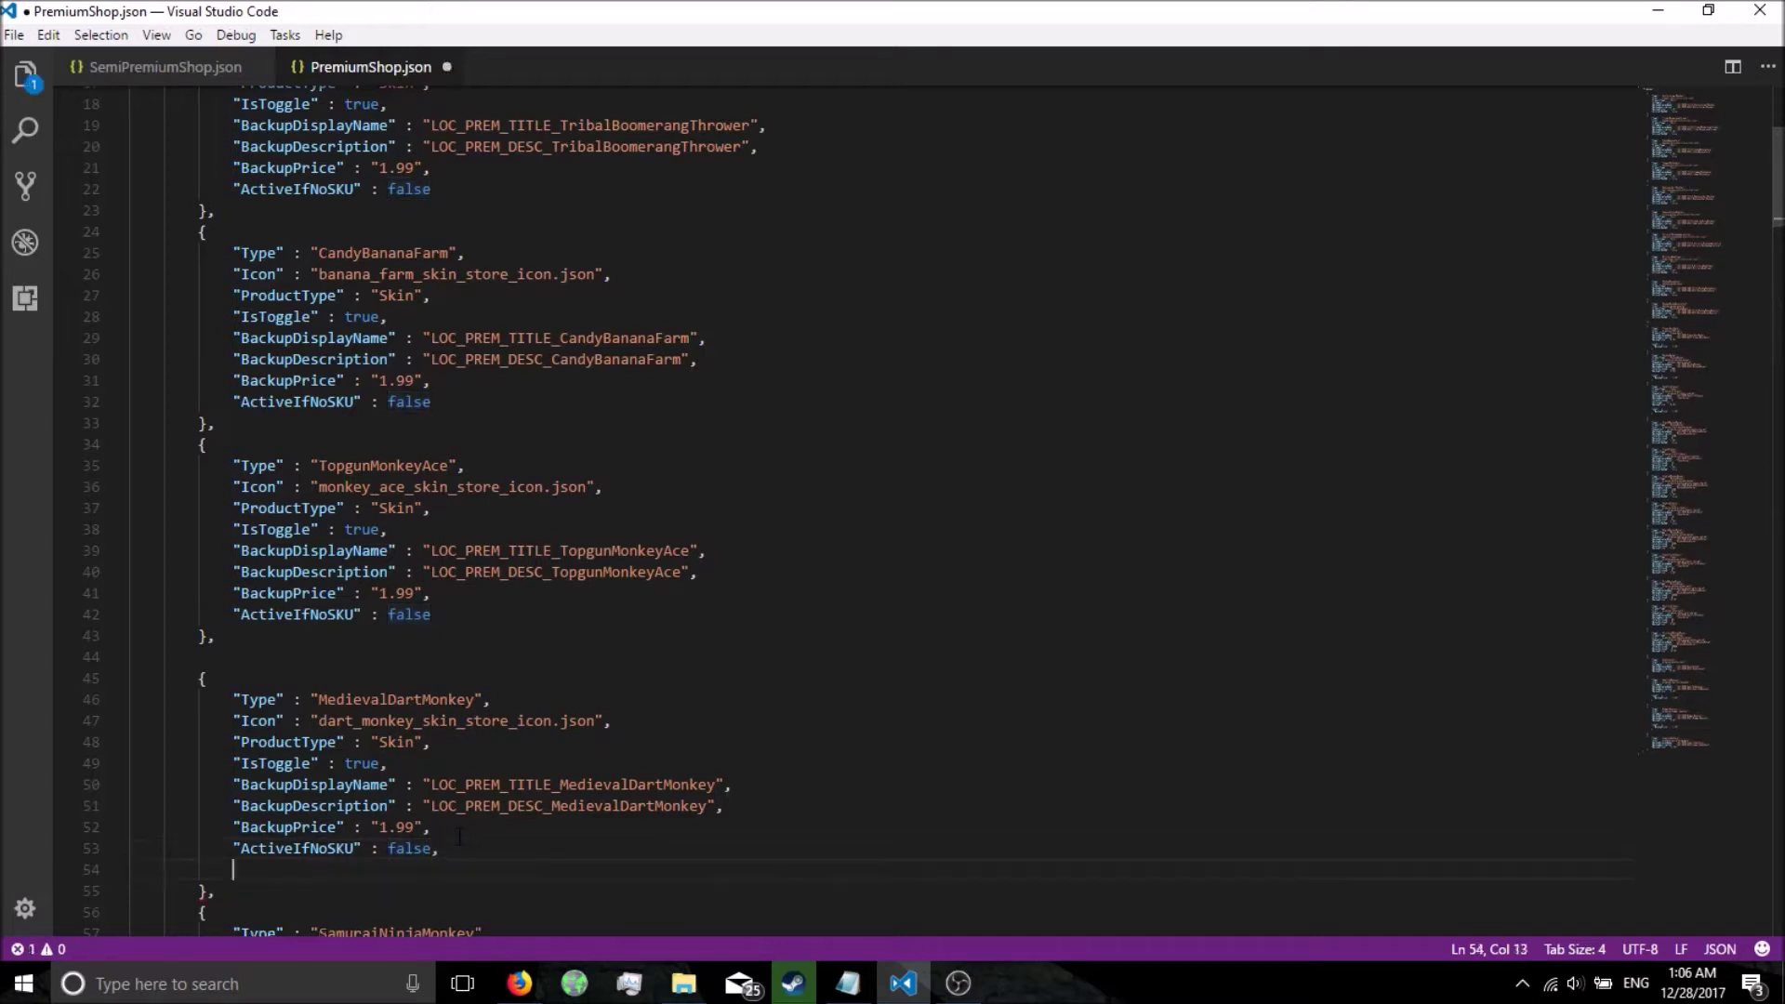
text(")
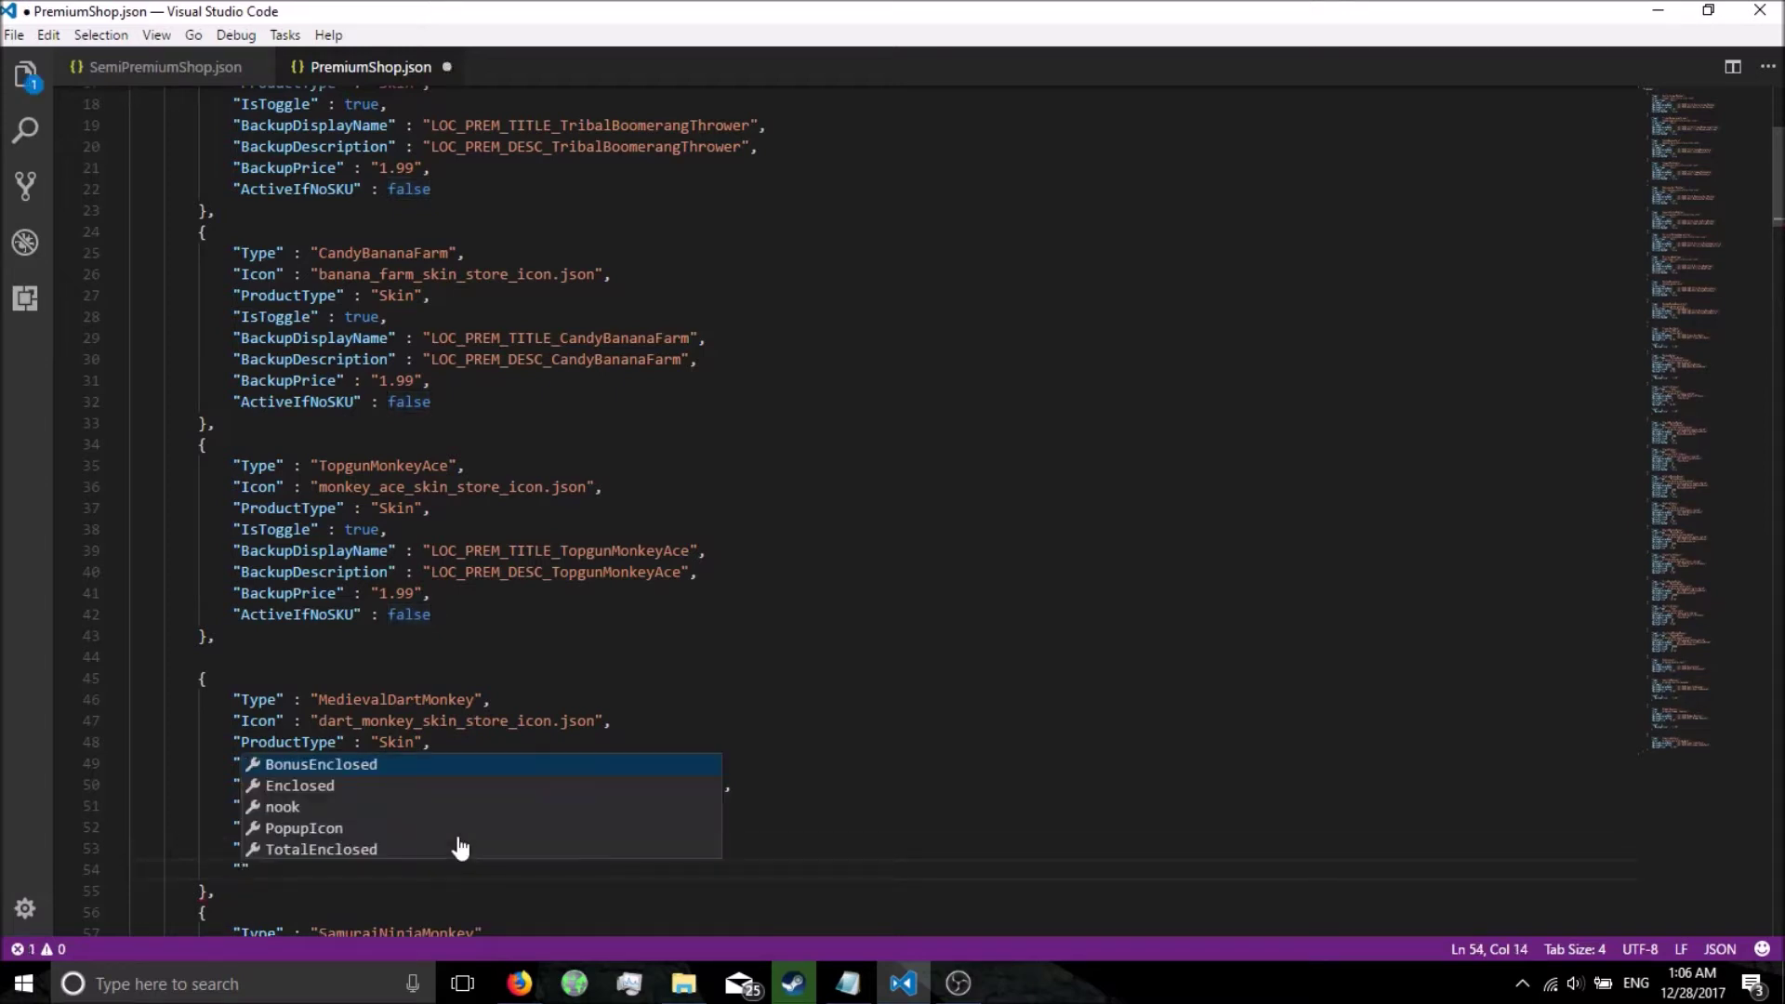
text(MM)
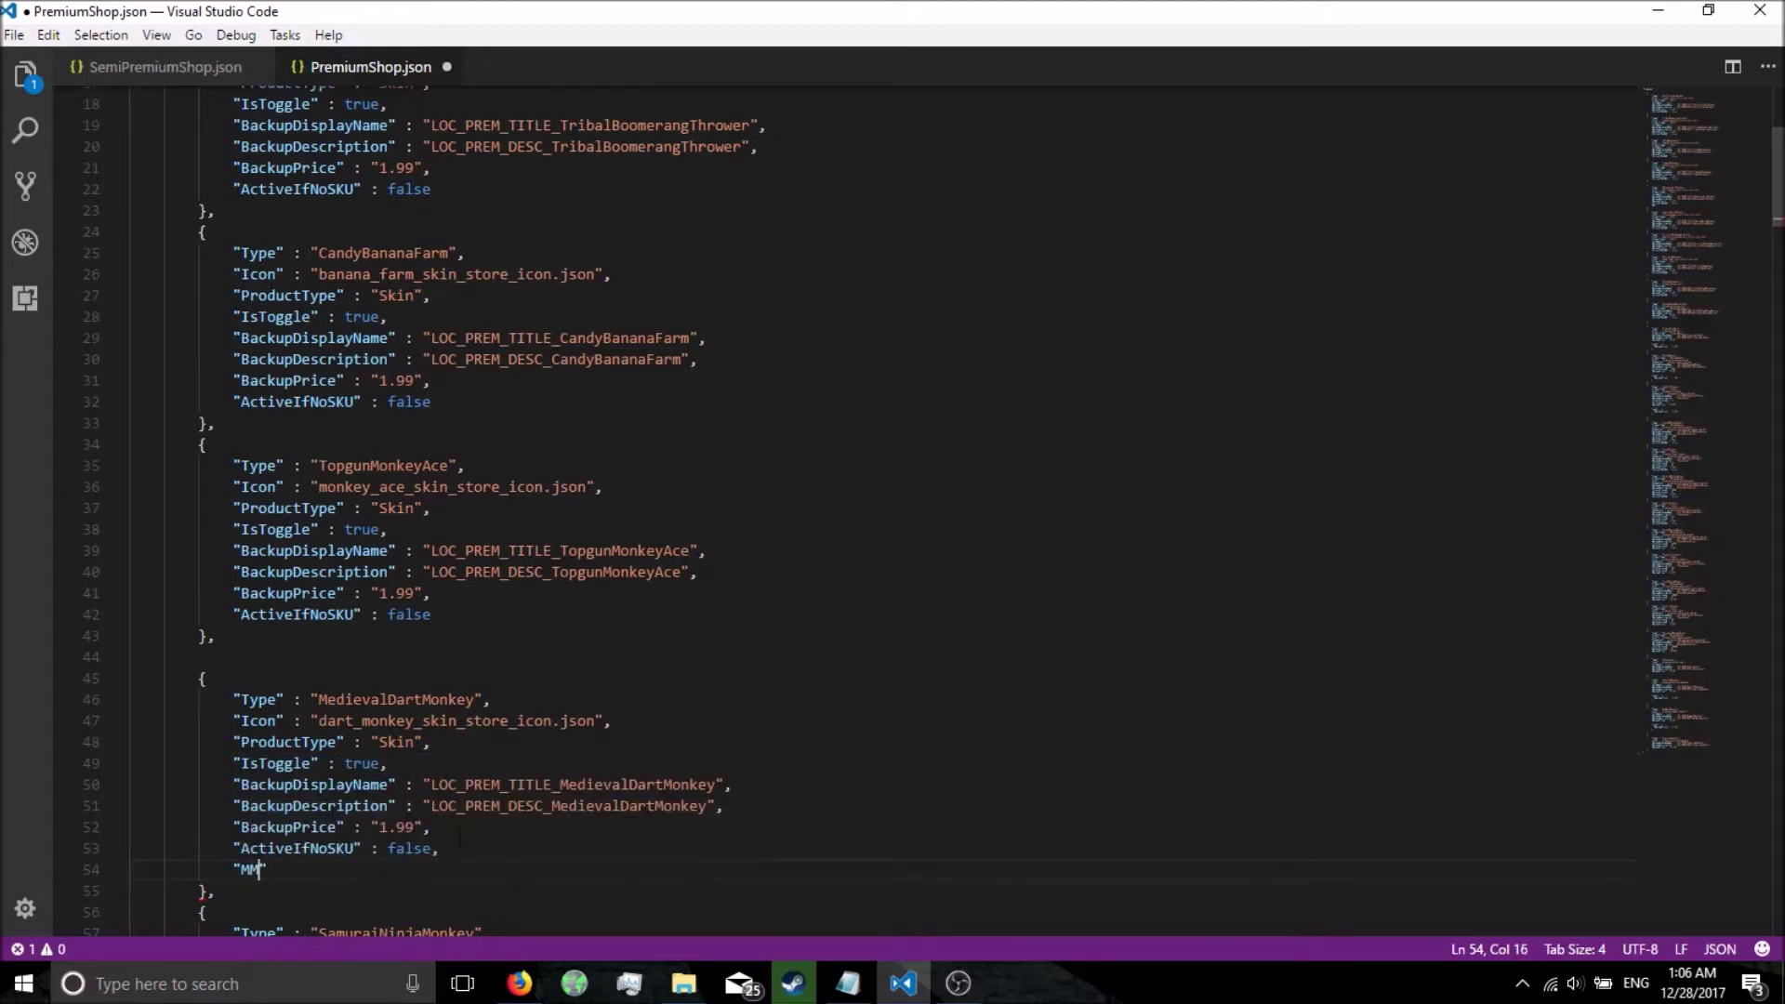
text(Cost)
text(:)
key(BackSpace)
text(")
key(BackSpace)
text(: 1)
- Look through the remaining PremiumShop.json entries and examine how MMCost is written for DoubleCash and HealthyBananas in SemiPremiumShop.json
scroll(391, 856, down, 20)
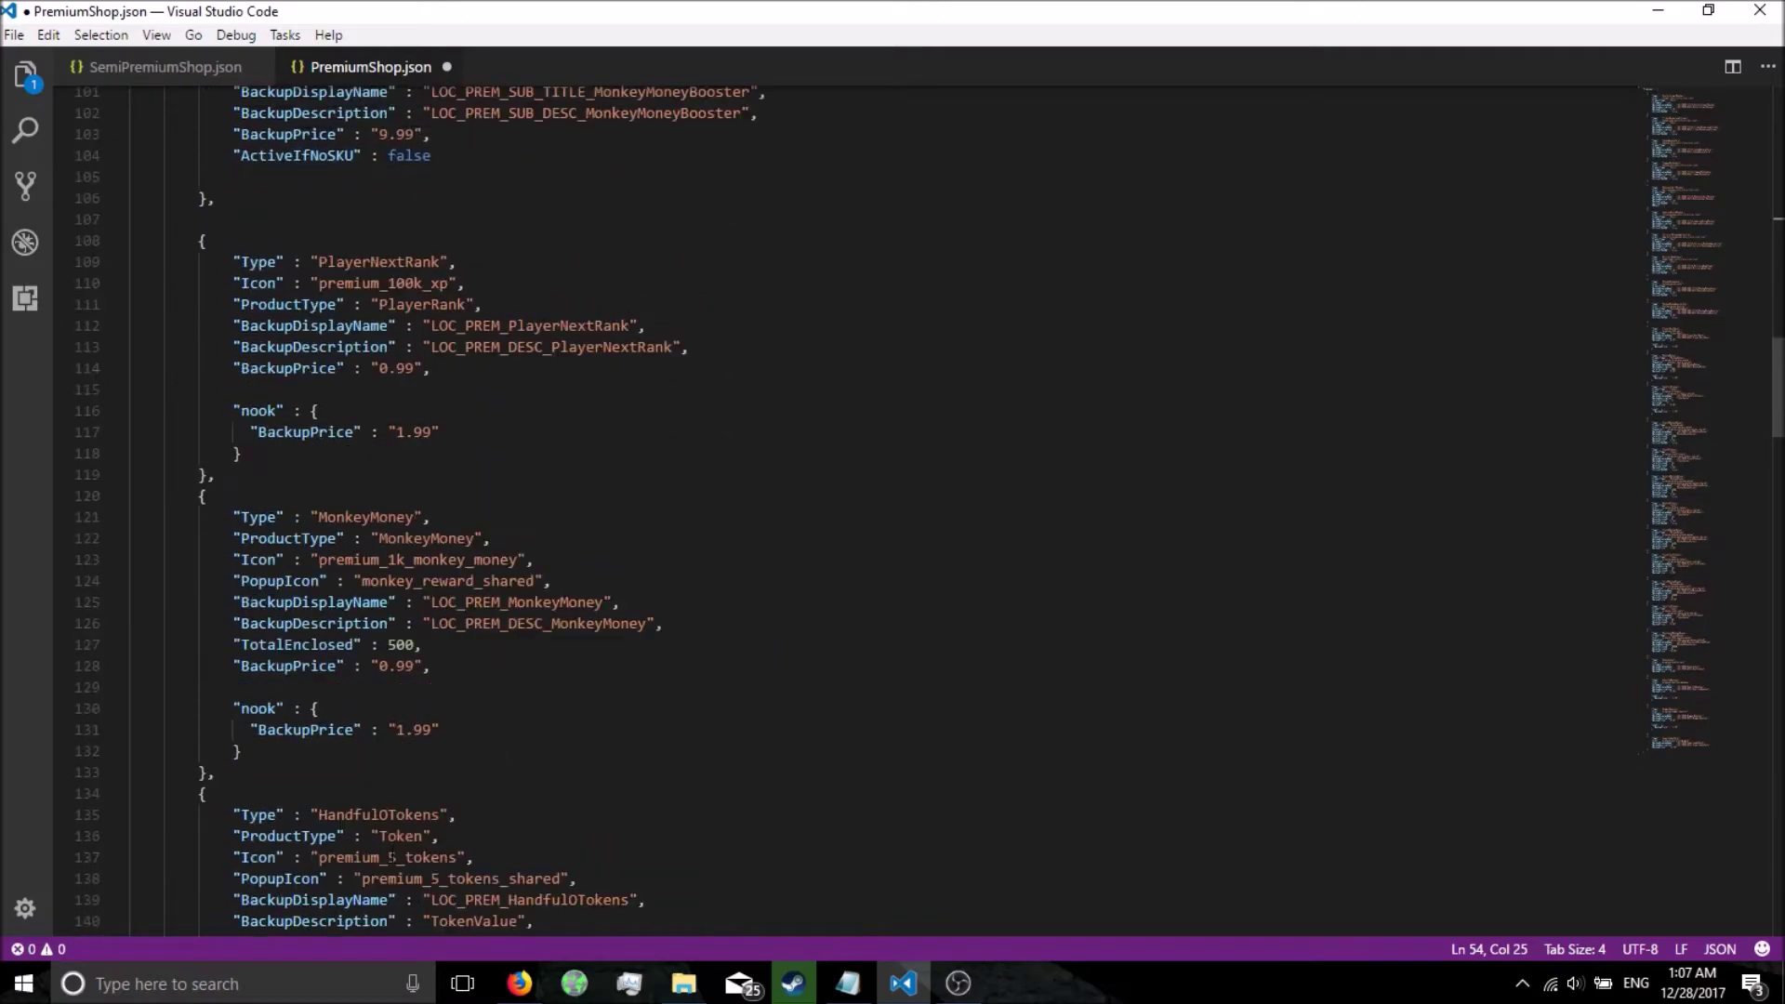
scroll(392, 857, down, 8)
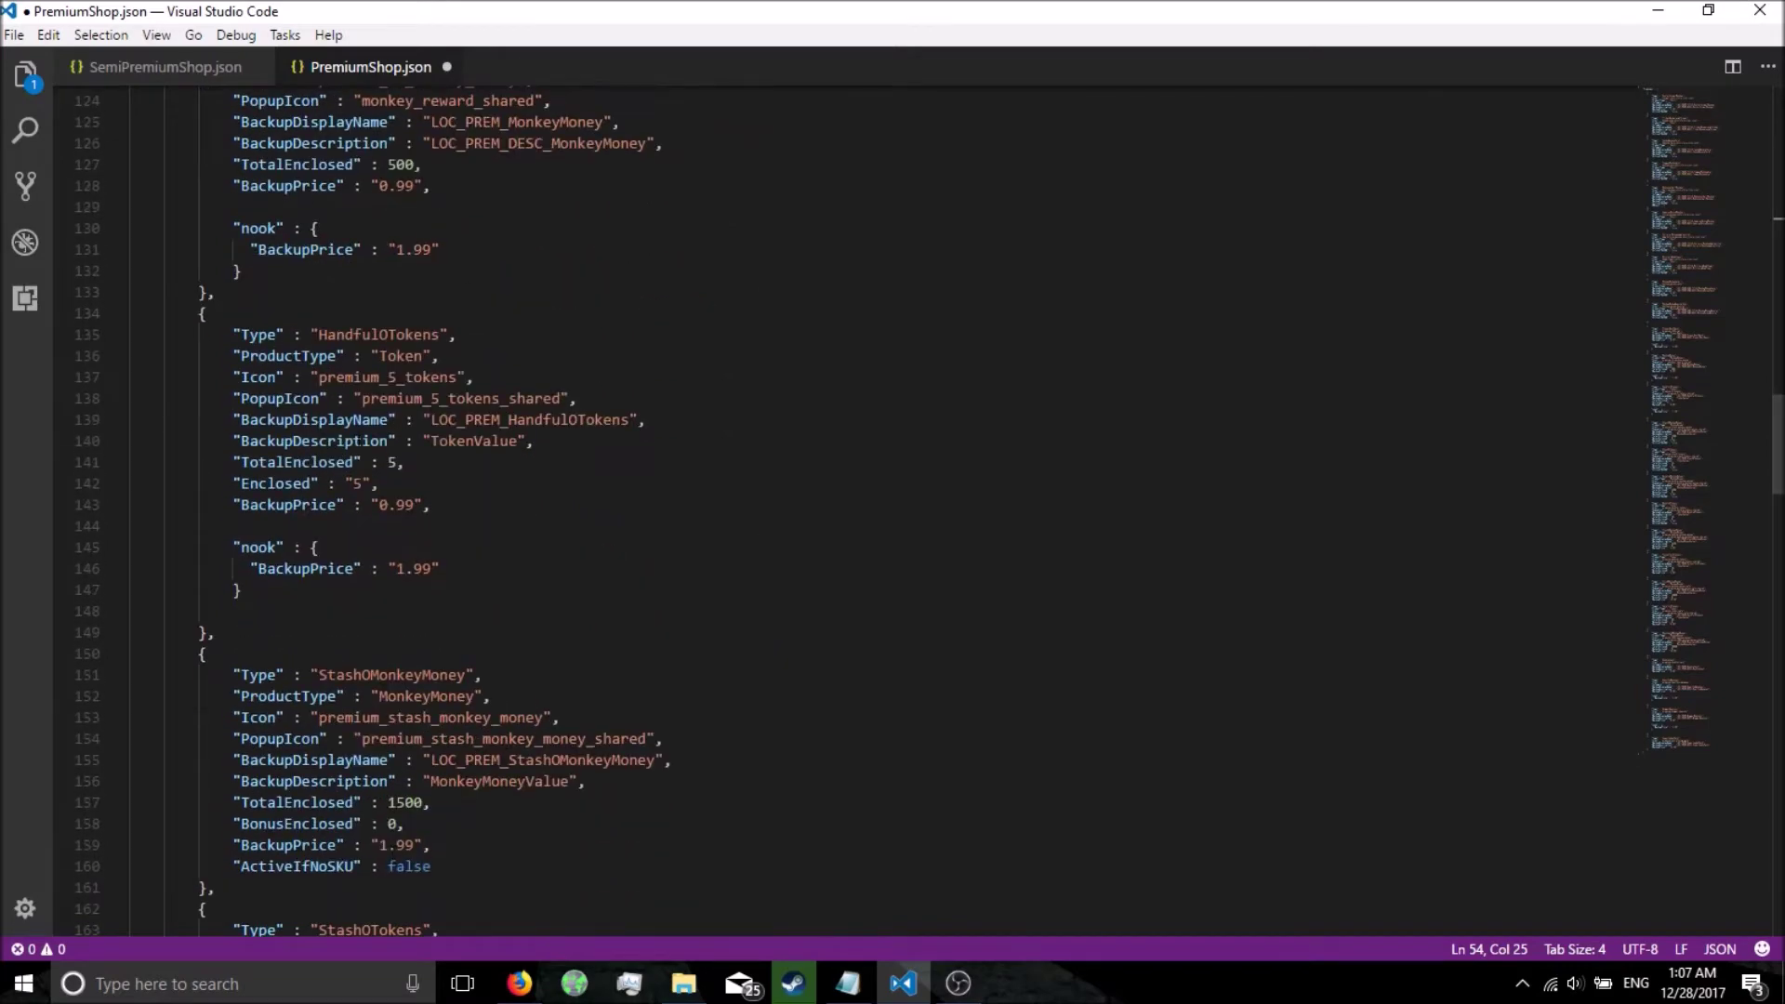
scroll(358, 437, up, 20)
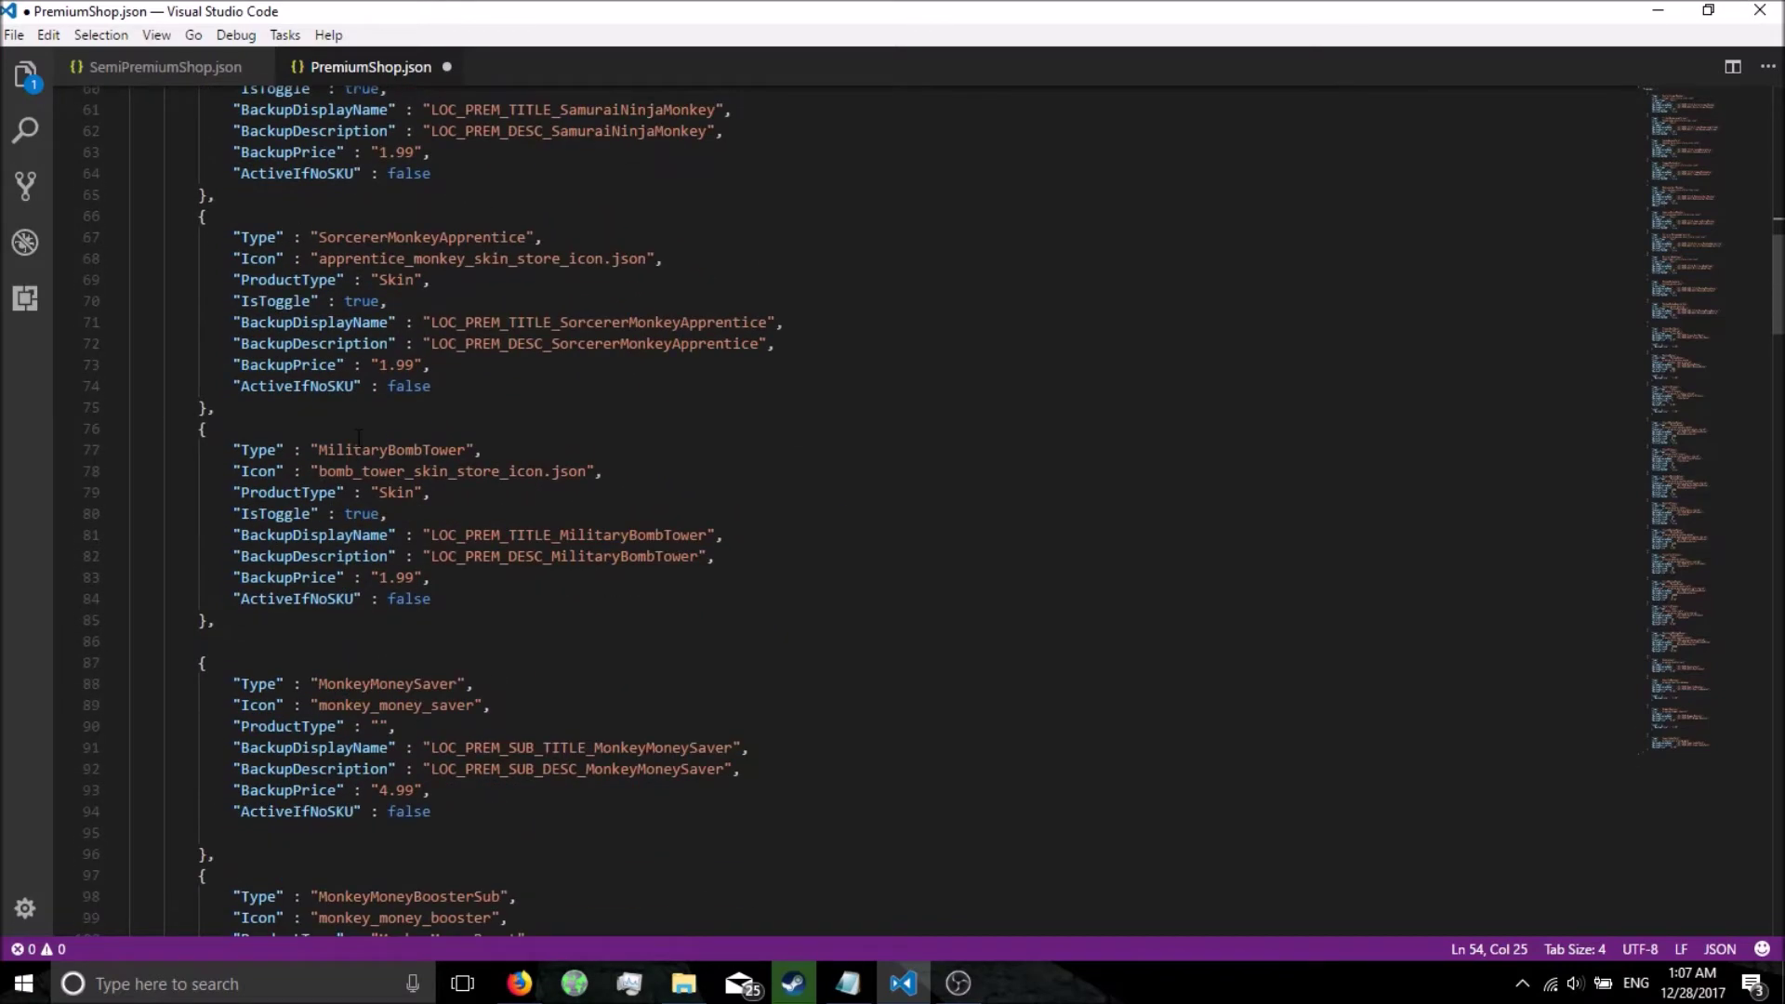
scroll(359, 437, up, 5)
click(158, 67)
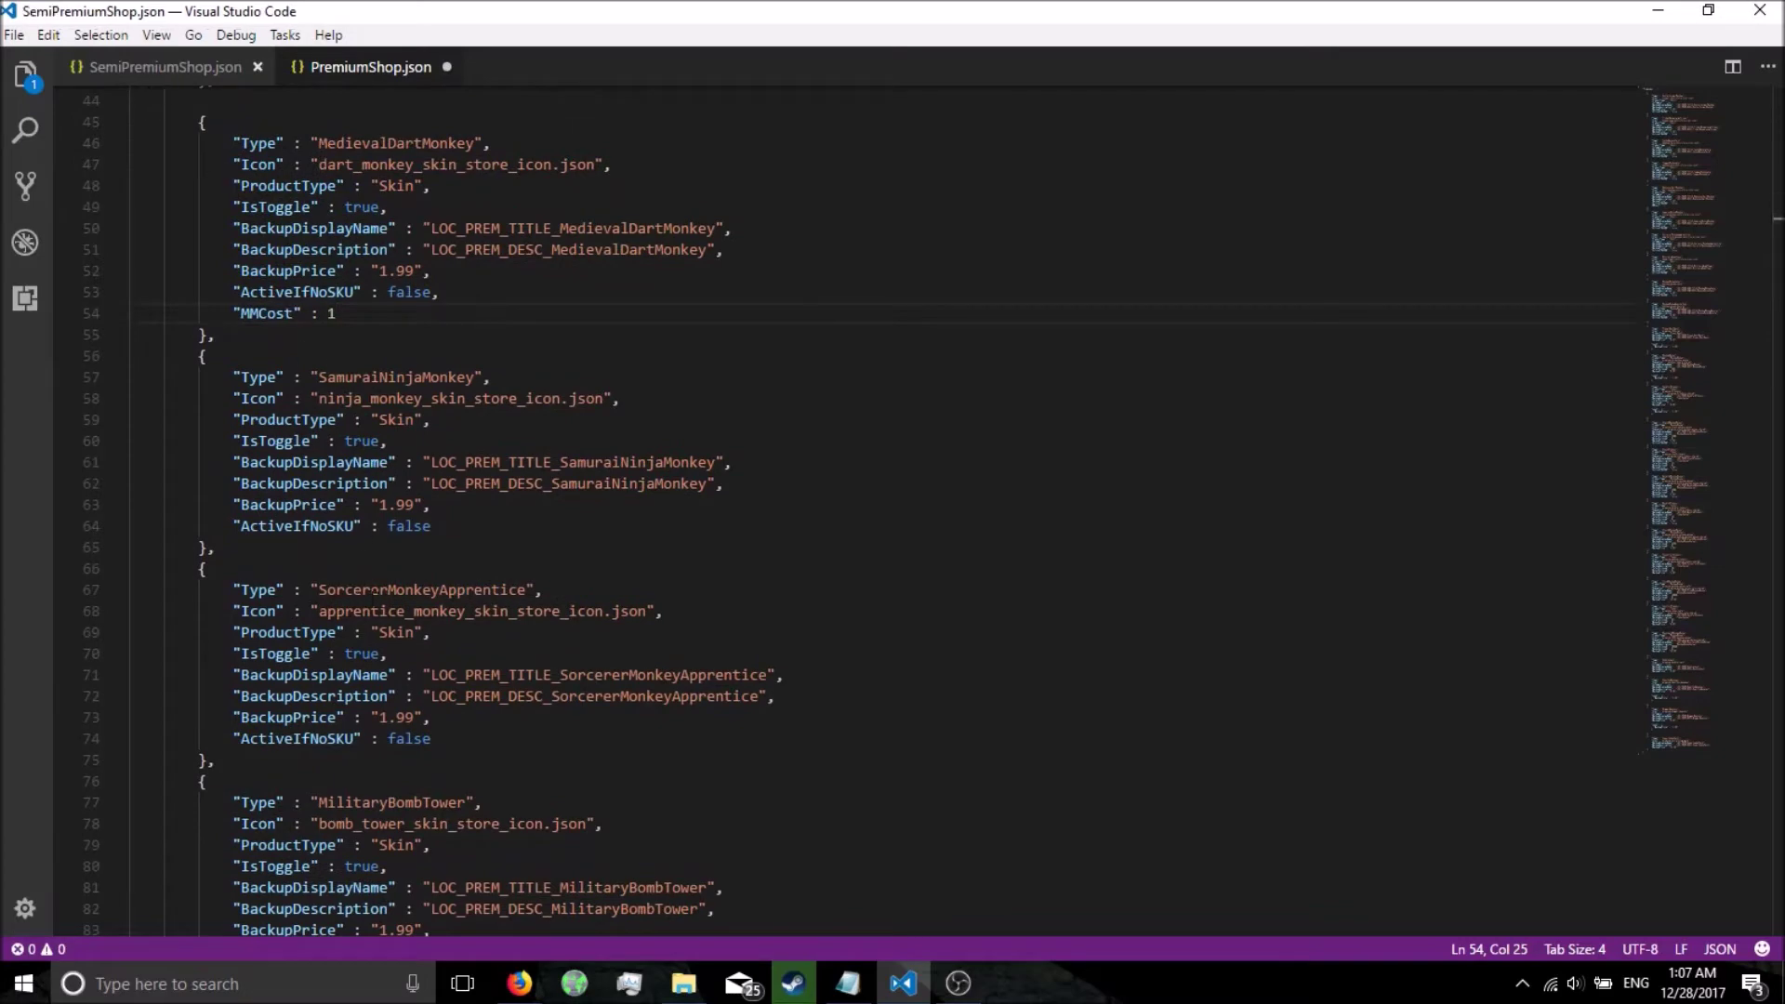
scroll(375, 591, down, 13)
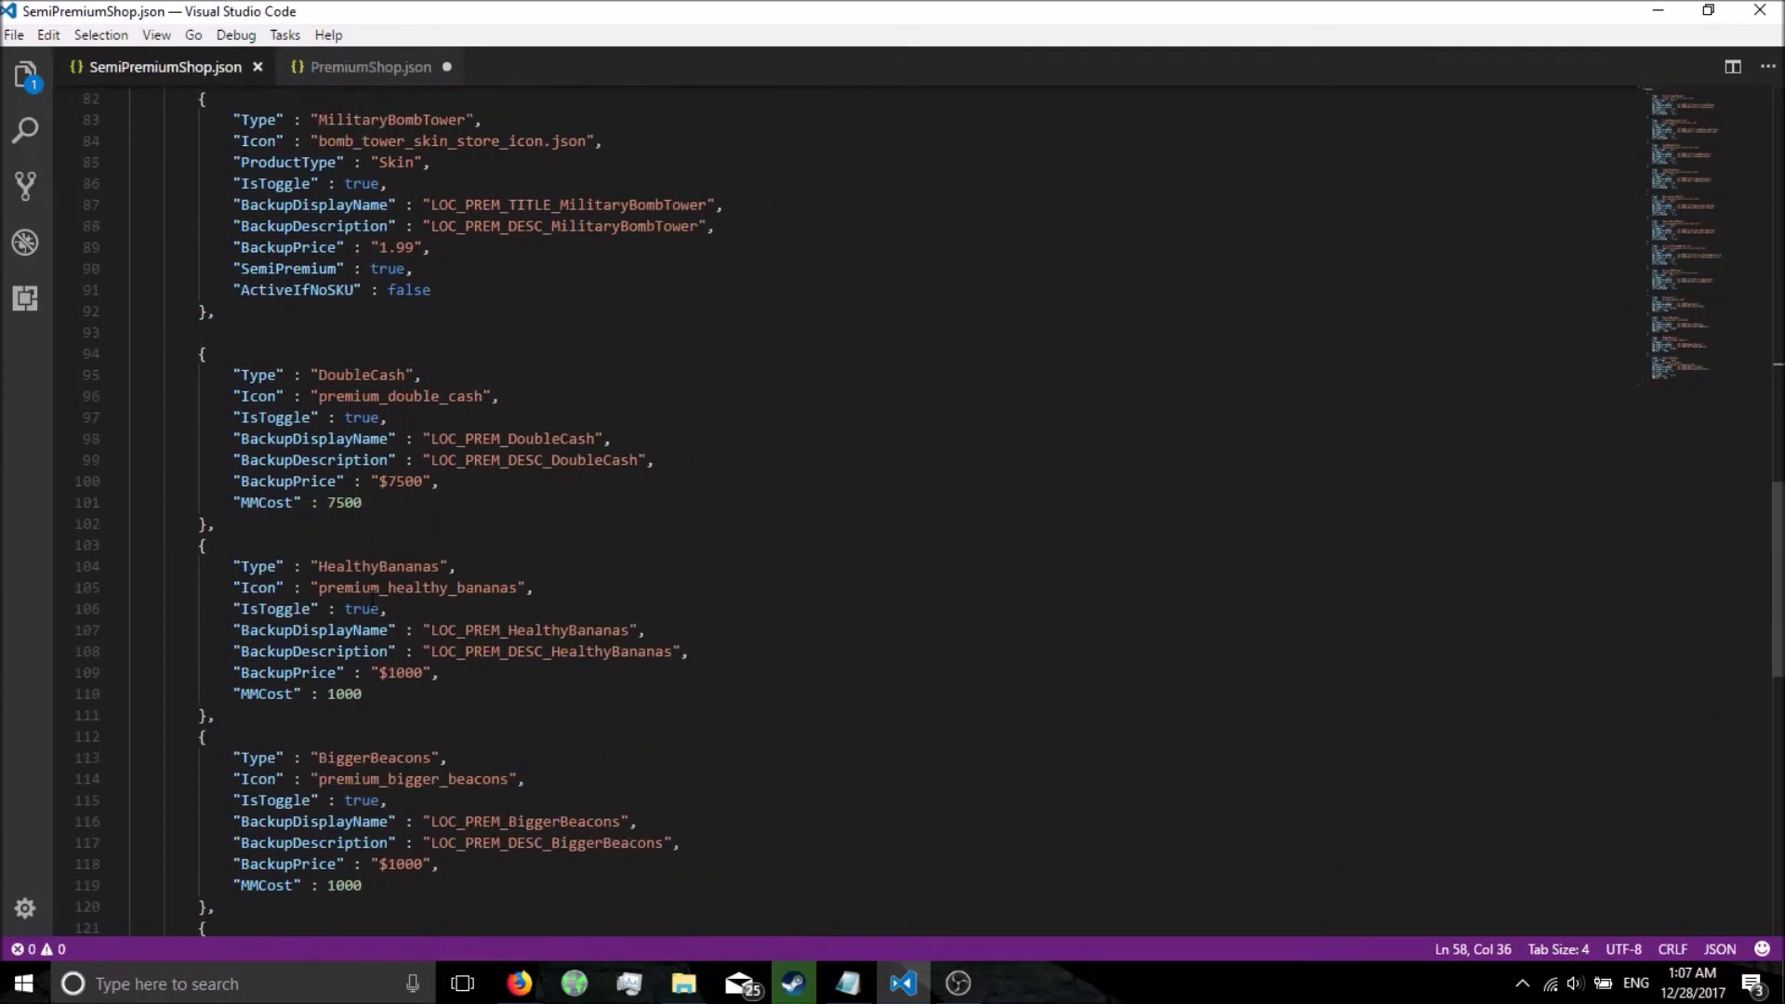
scroll(366, 458, up, 6)
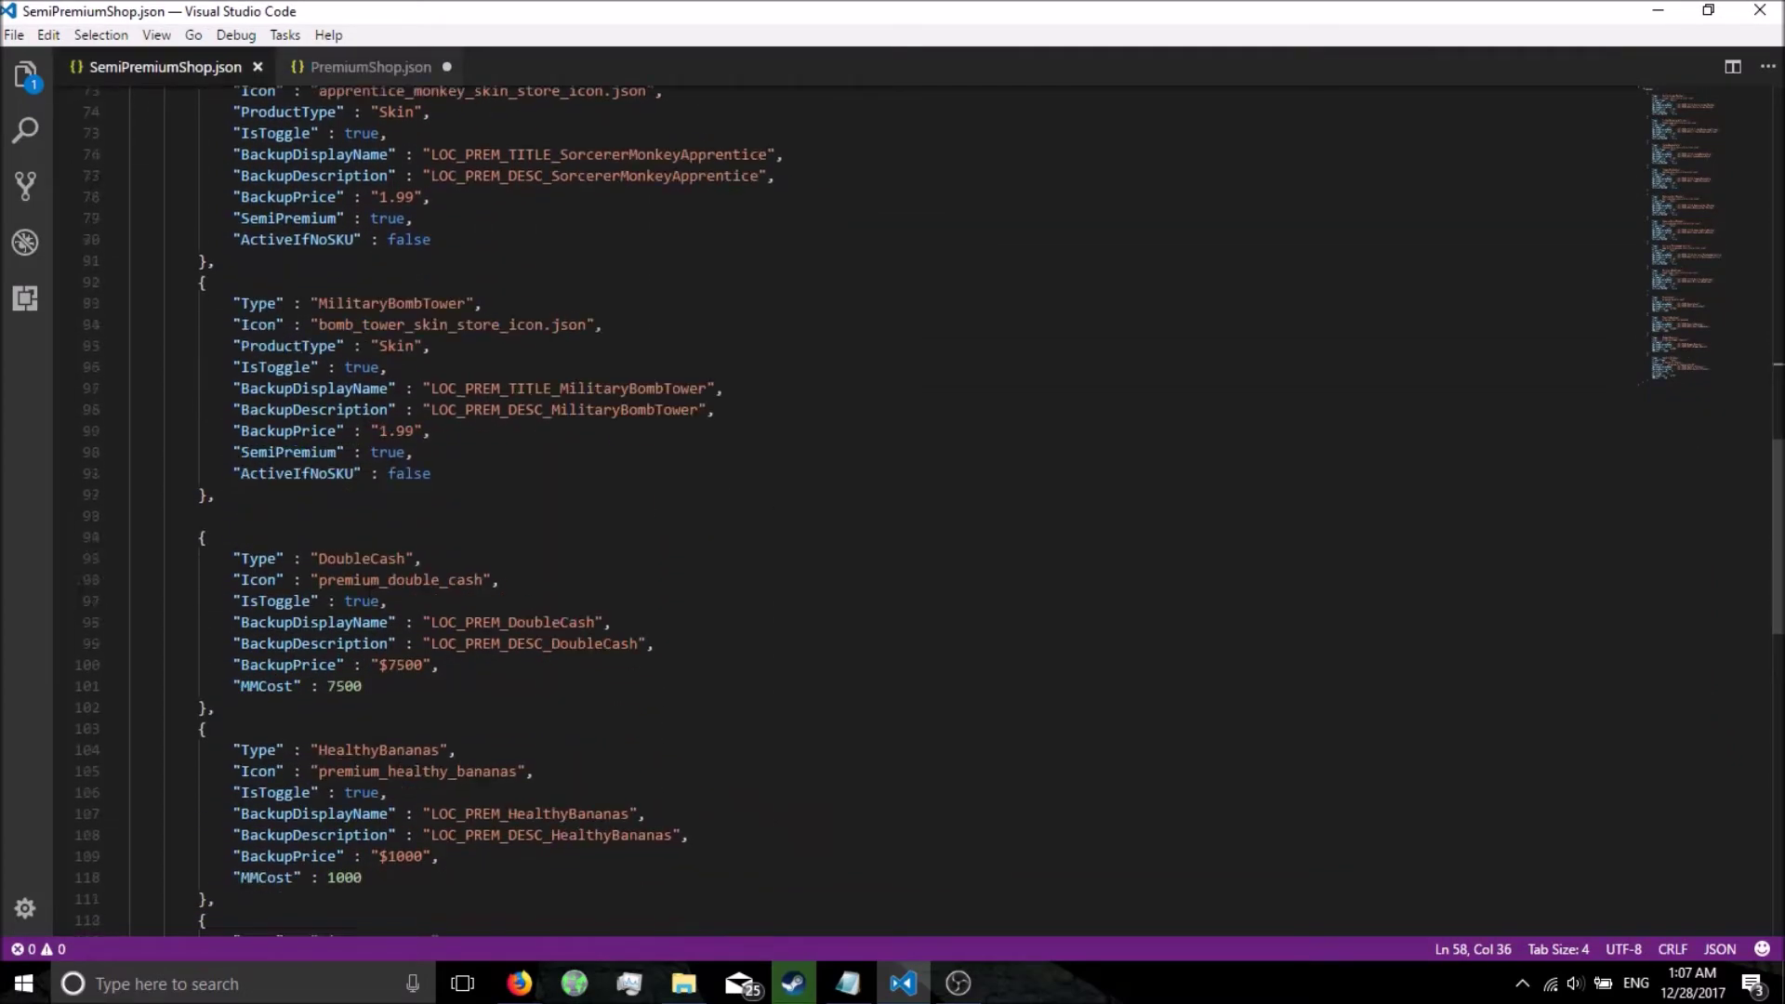
scroll(365, 470, up, 1)
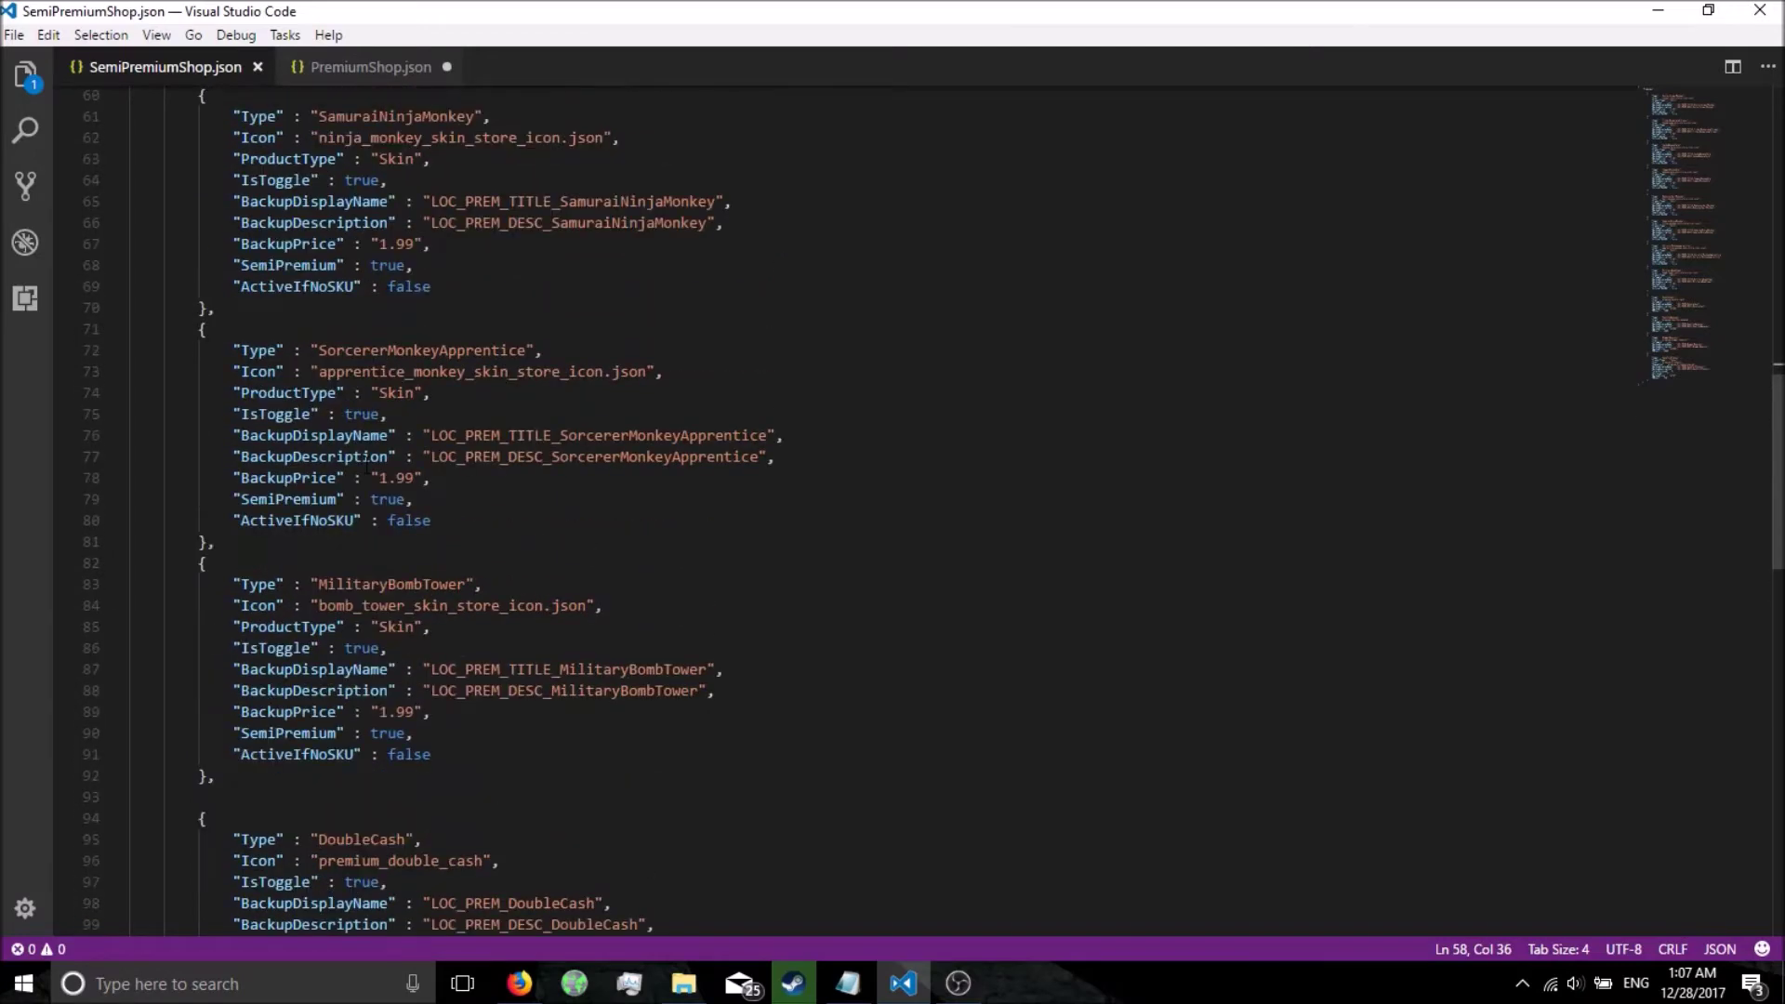
scroll(384, 816, down, 4)
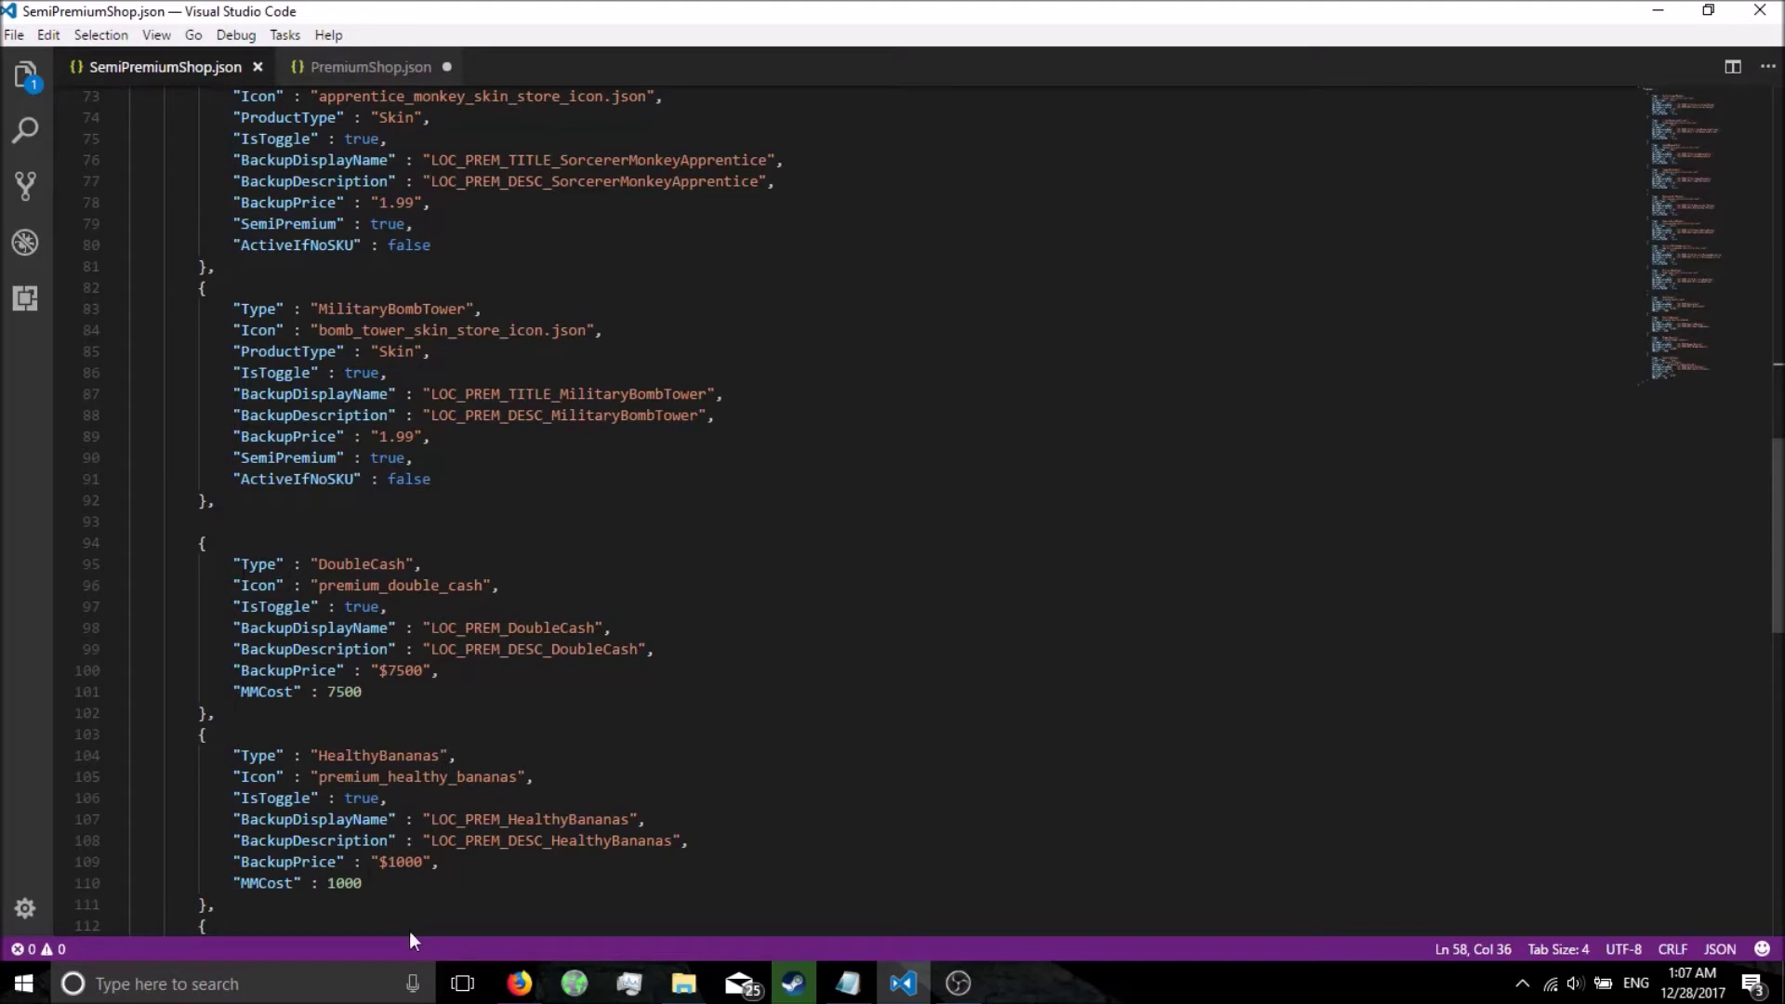
drag(361, 882, 233, 882)
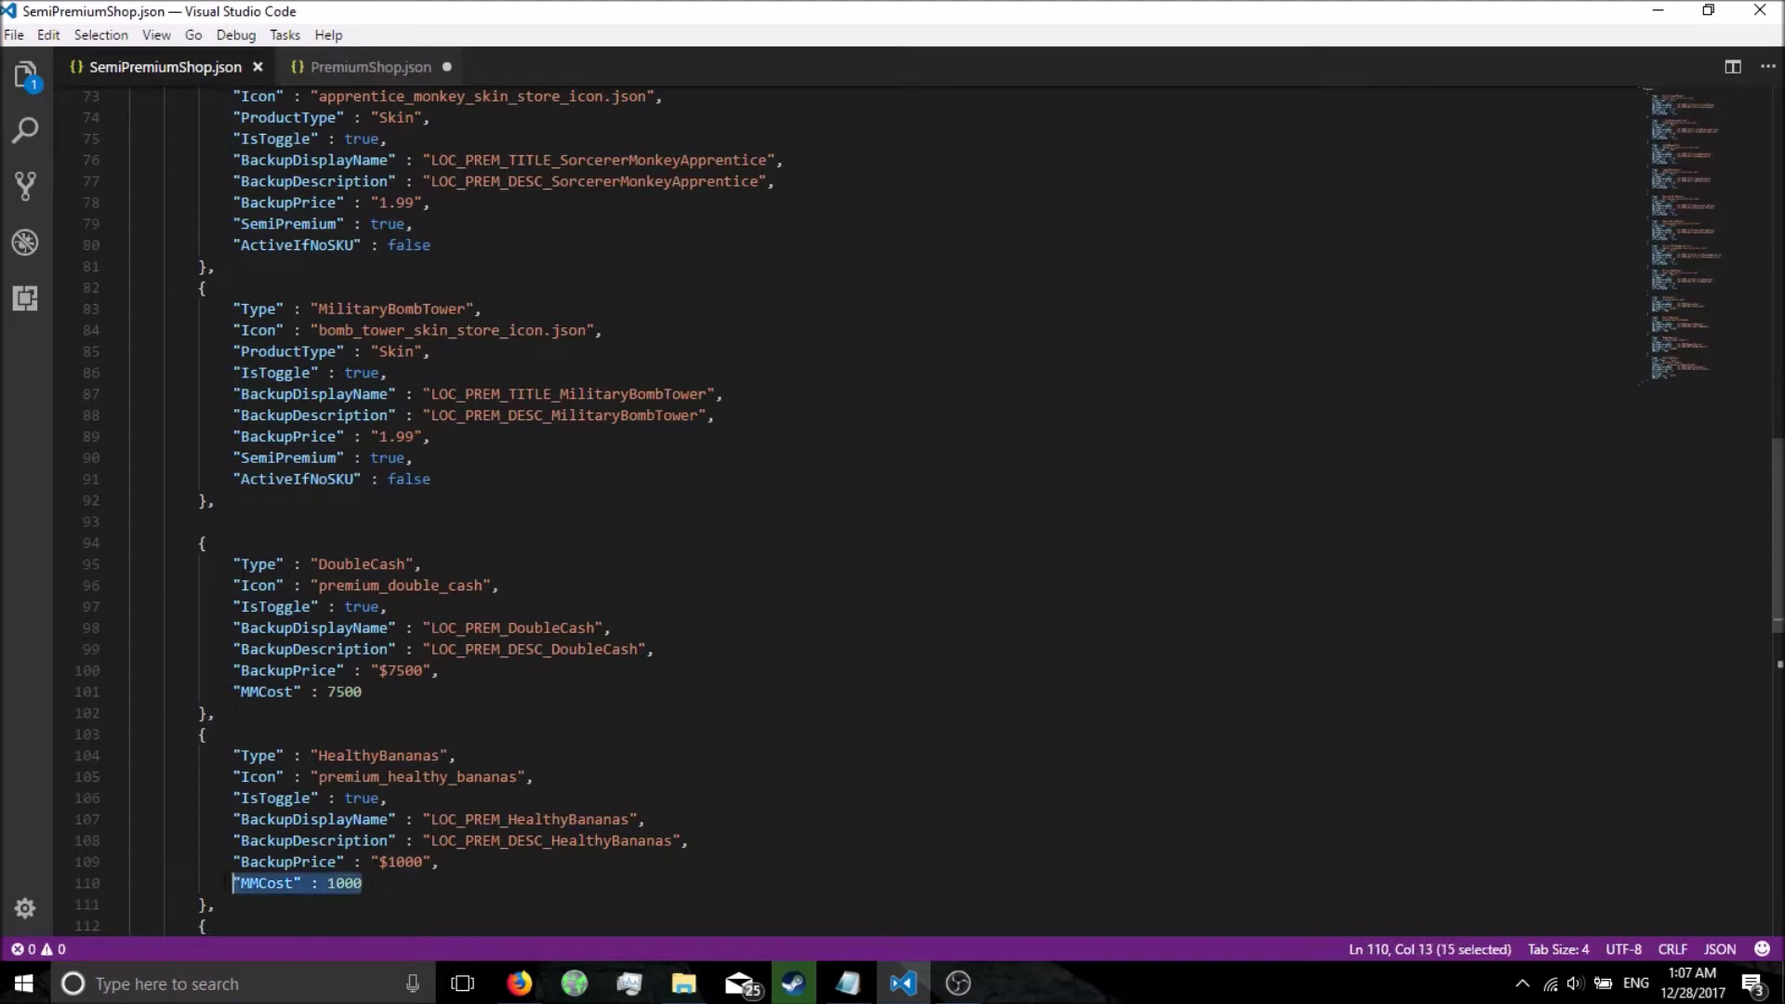
click(648, 534)
- Add the line "MMCost" : 1 after ActiveIfNoSKU in the MedievalDartMonkey entry of SemiPremiumShop.json, separated by a comma
scroll(648, 534, up, 6)
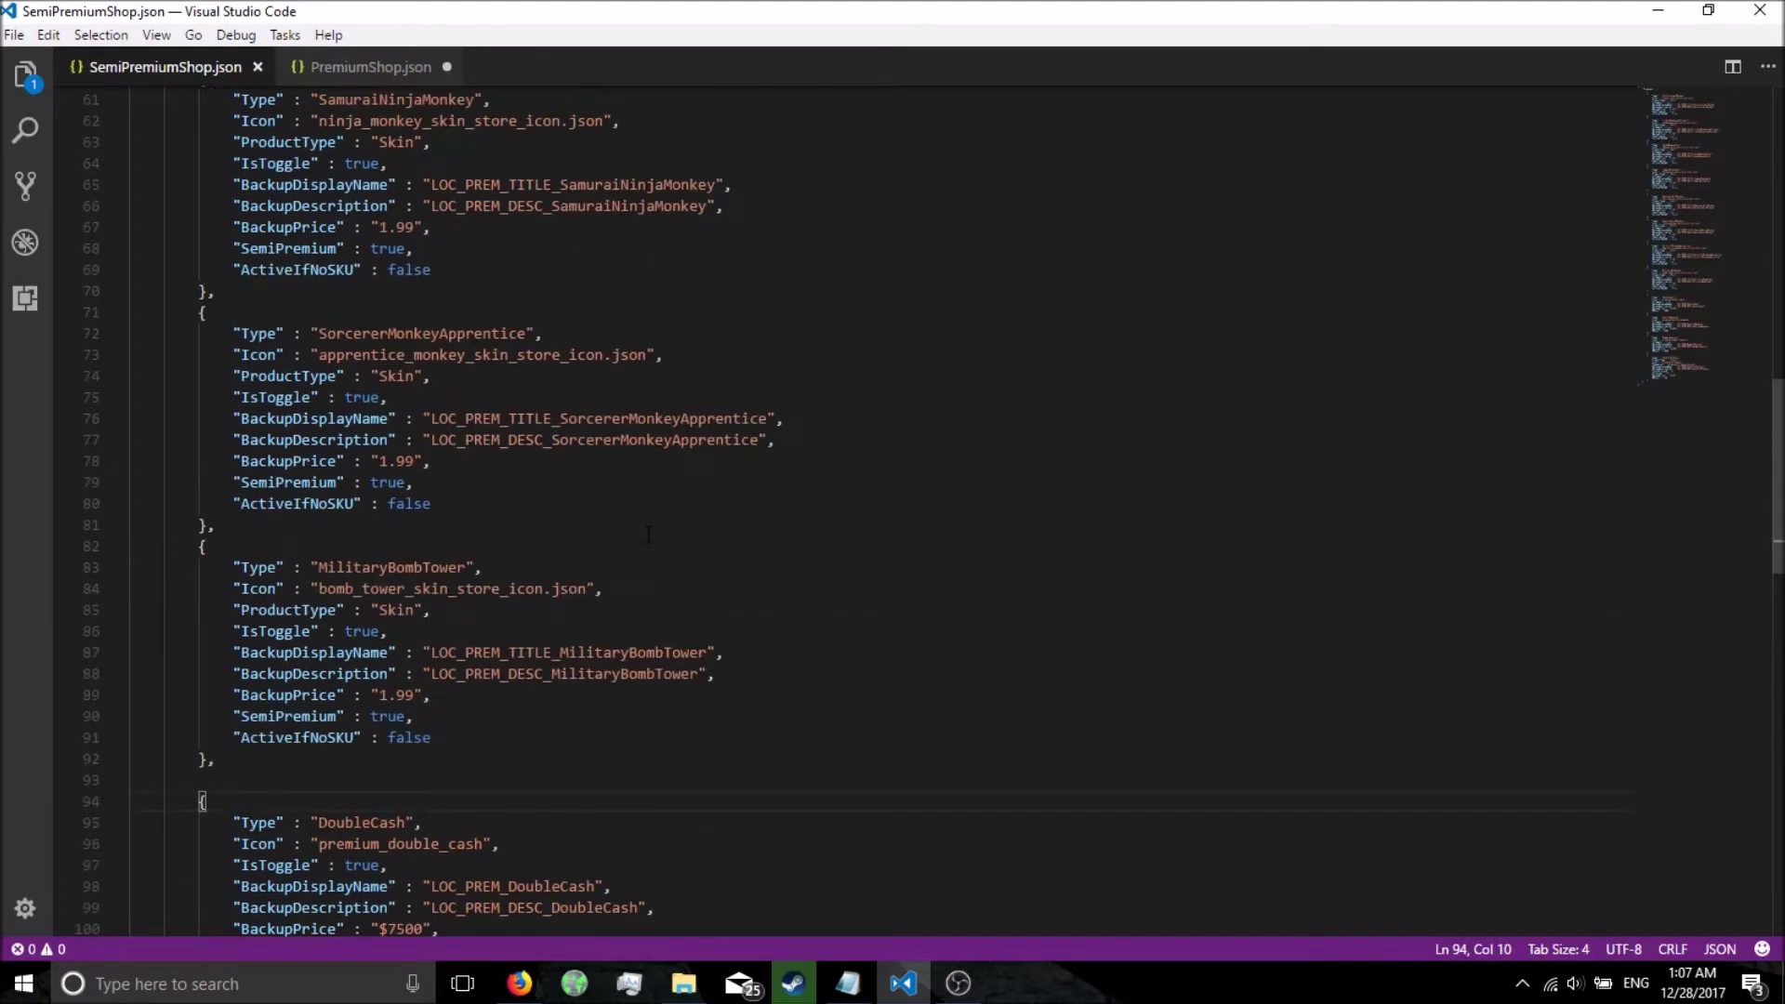
scroll(648, 537, up, 9)
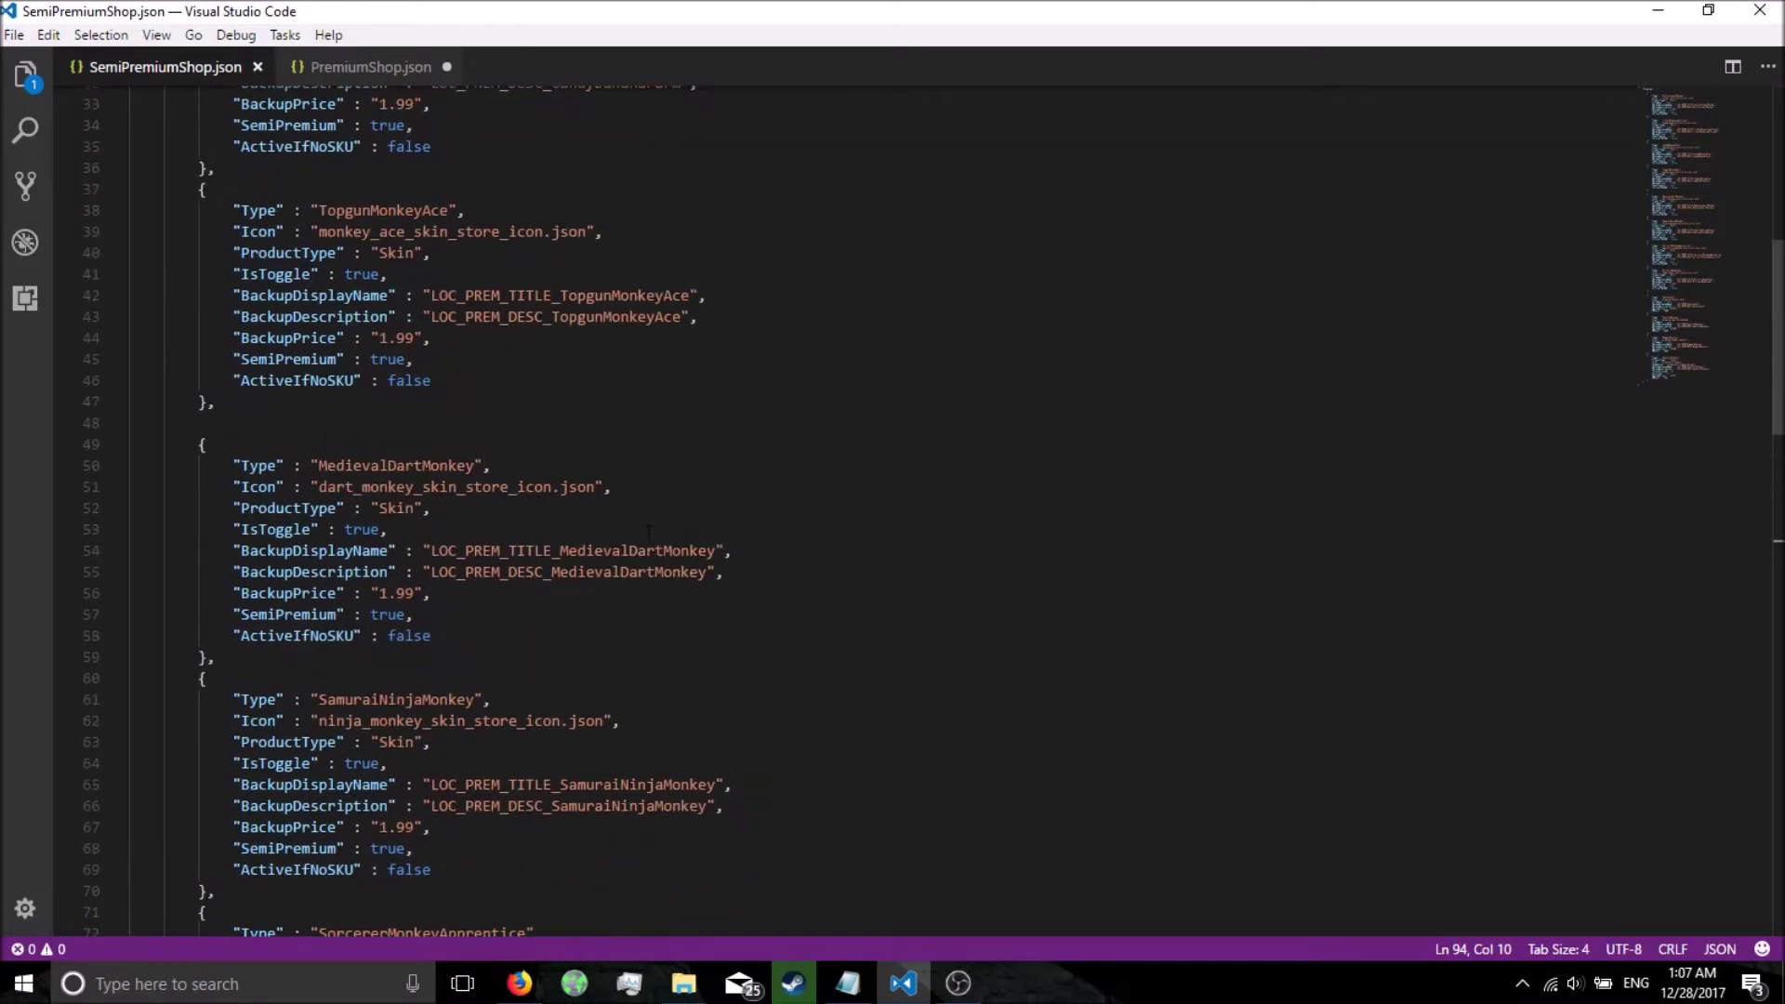
scroll(648, 533, up, 2)
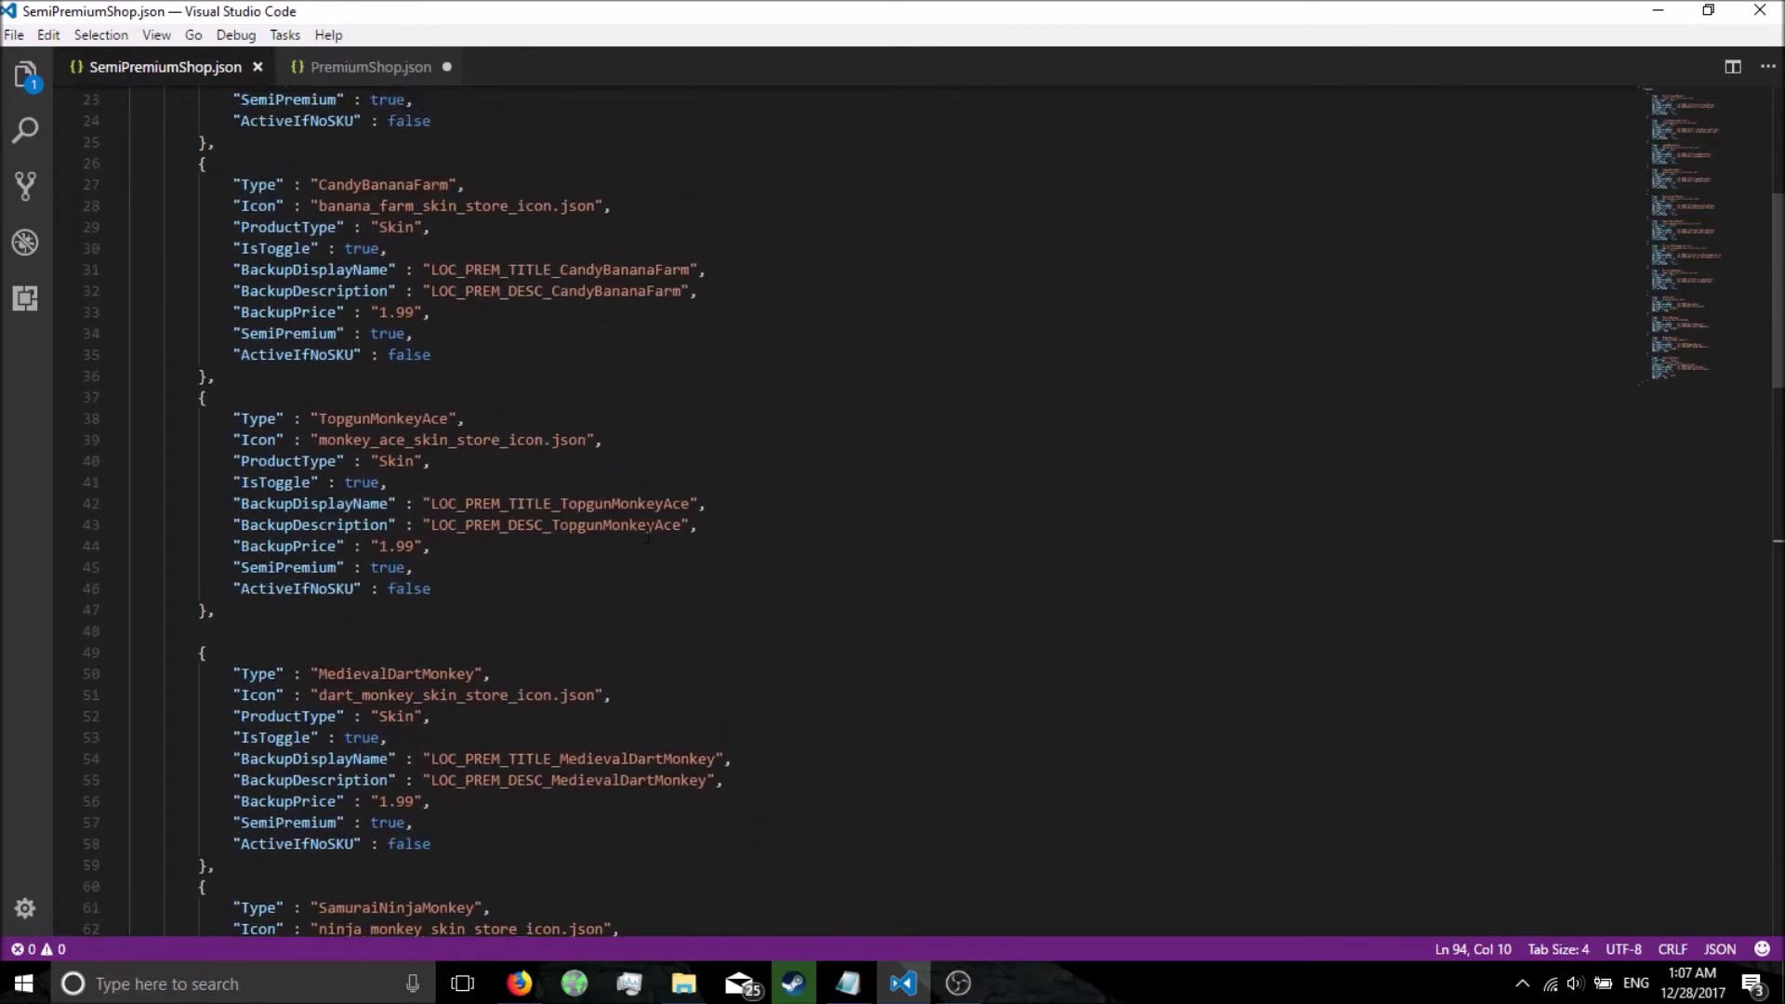
scroll(648, 535, down, 1)
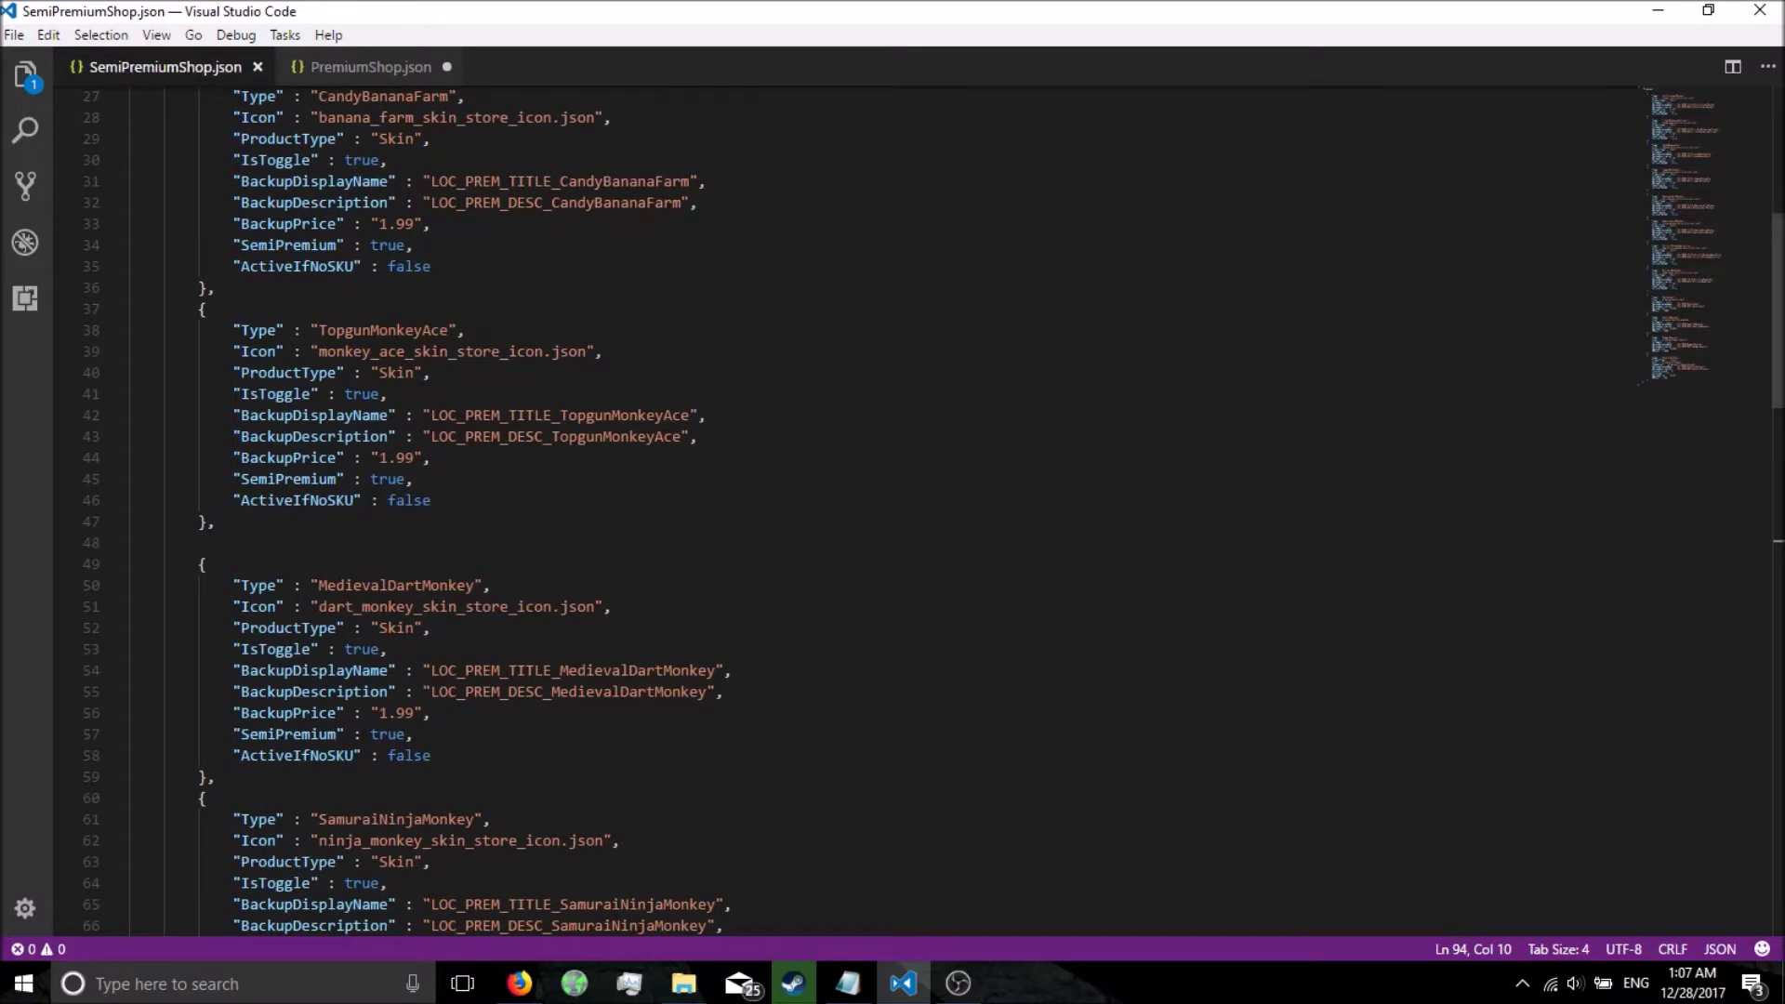
click(438, 759)
text(,)
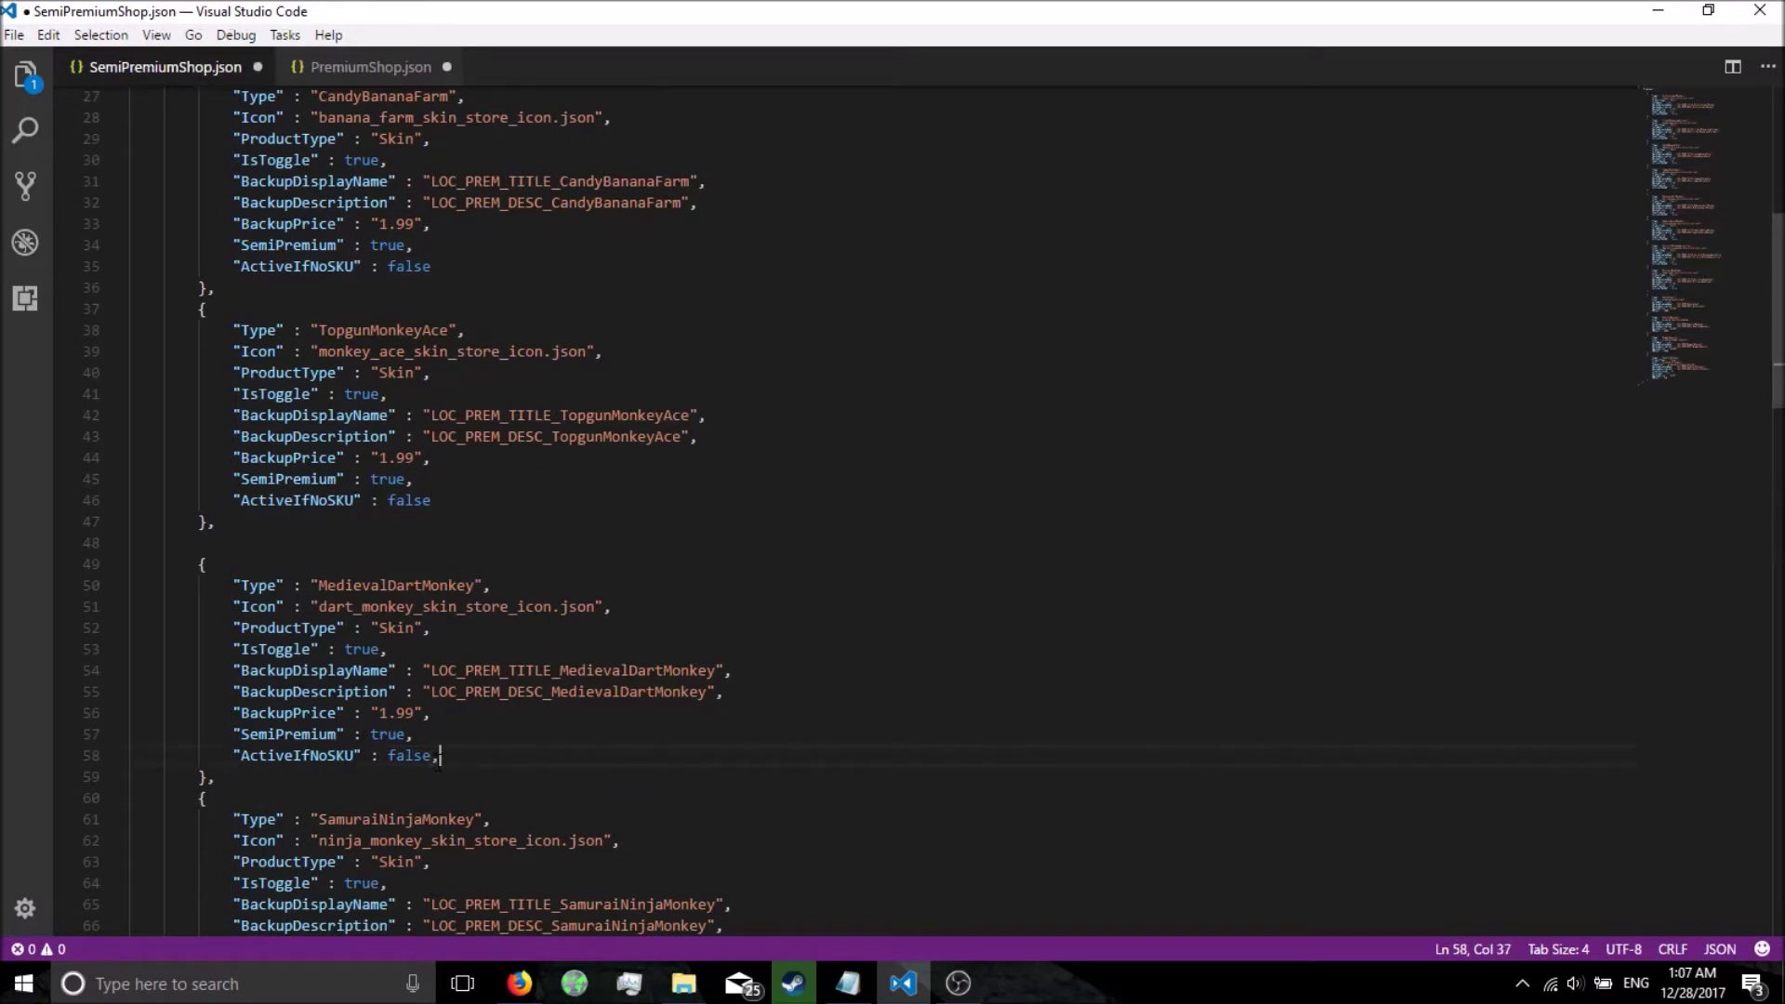
key(Return)
text(")
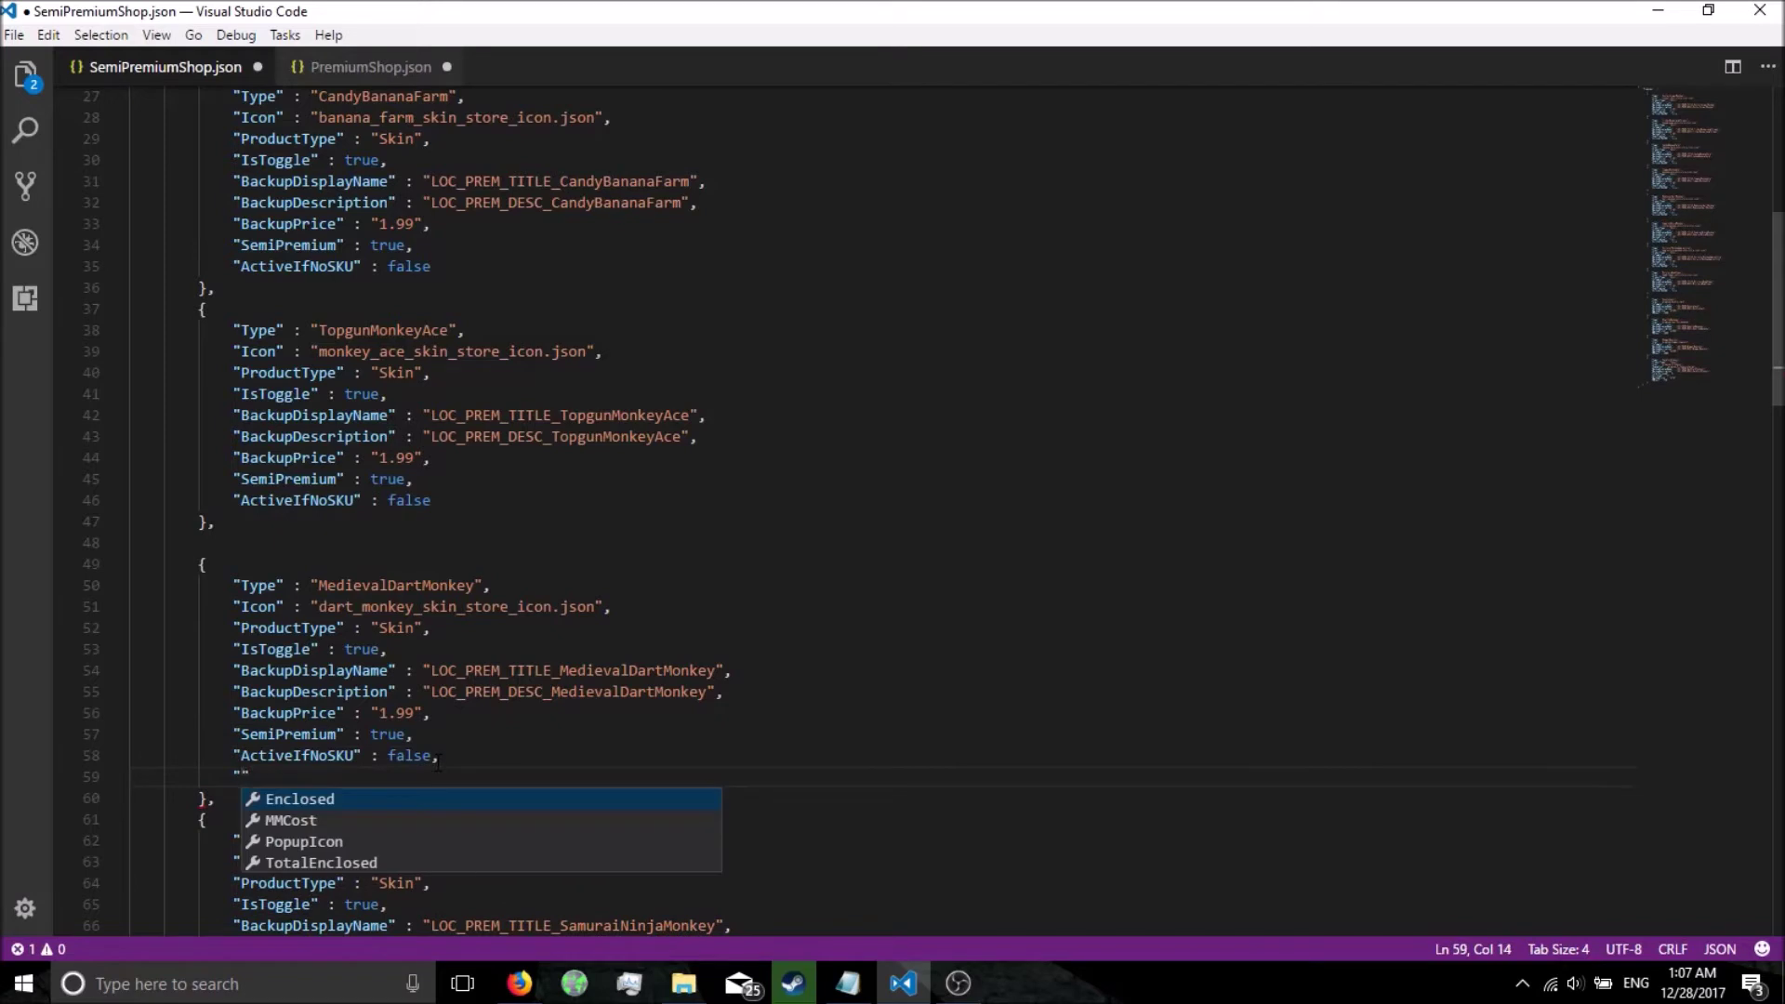
text(MMCost)
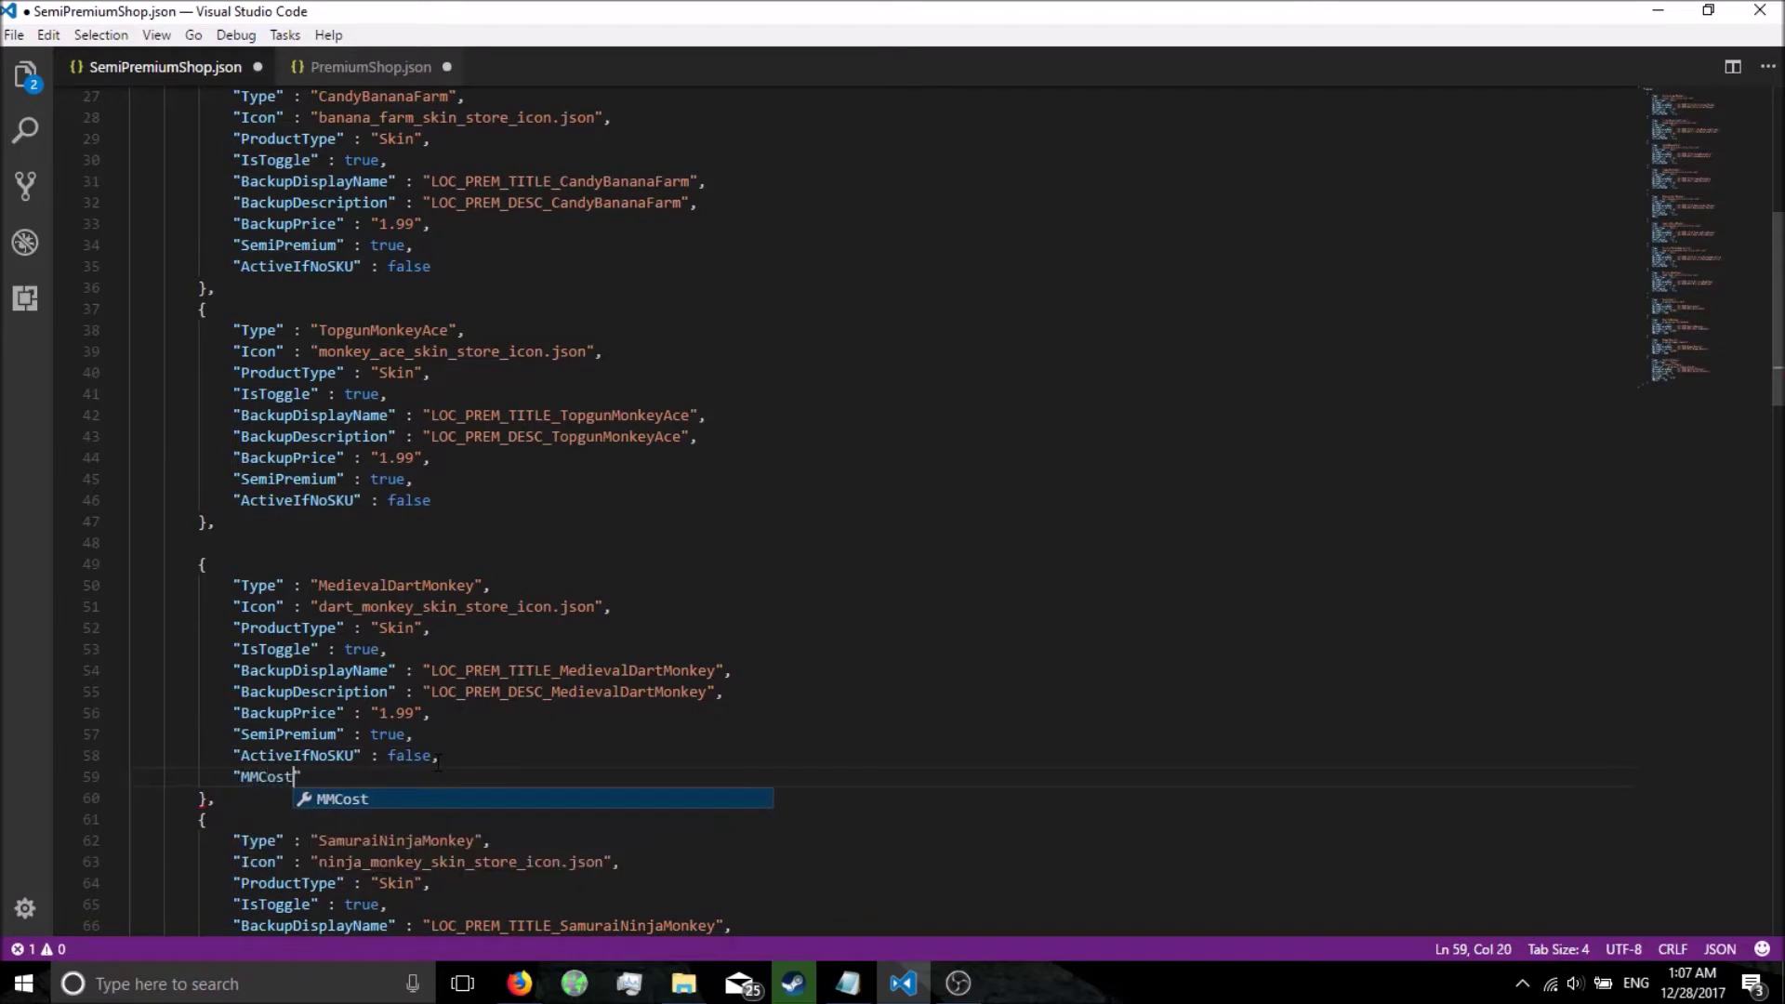
text(")
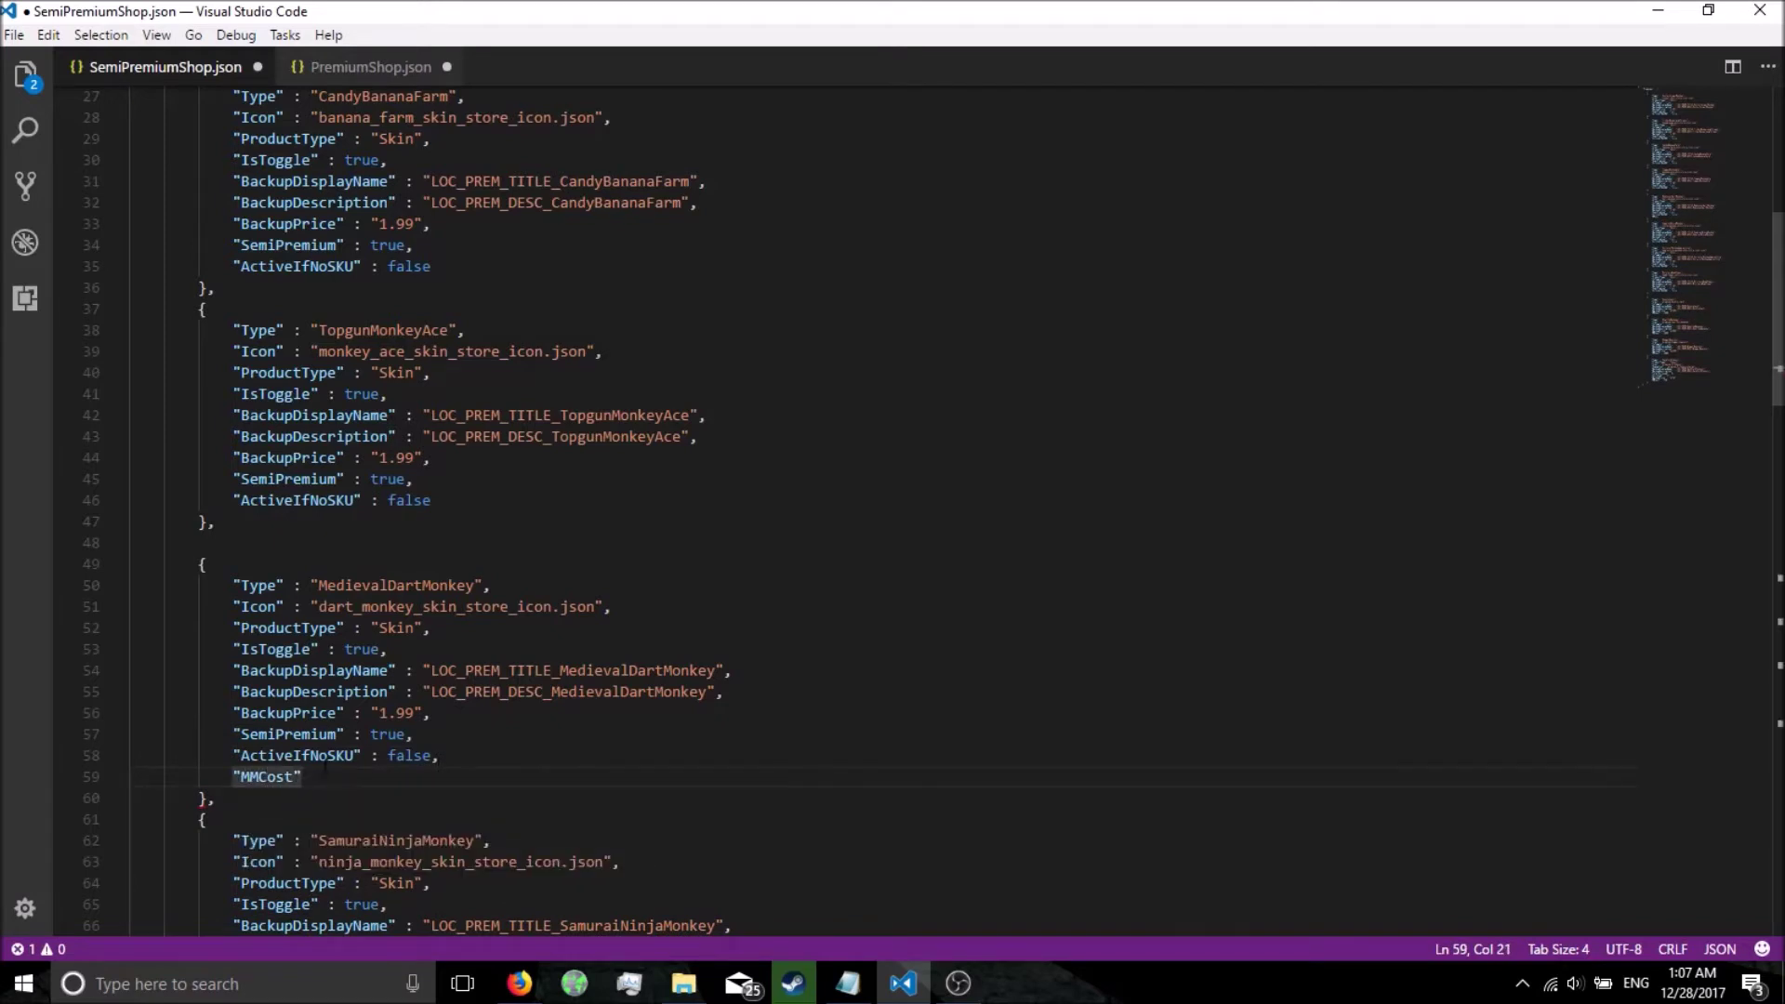
text( : 1)
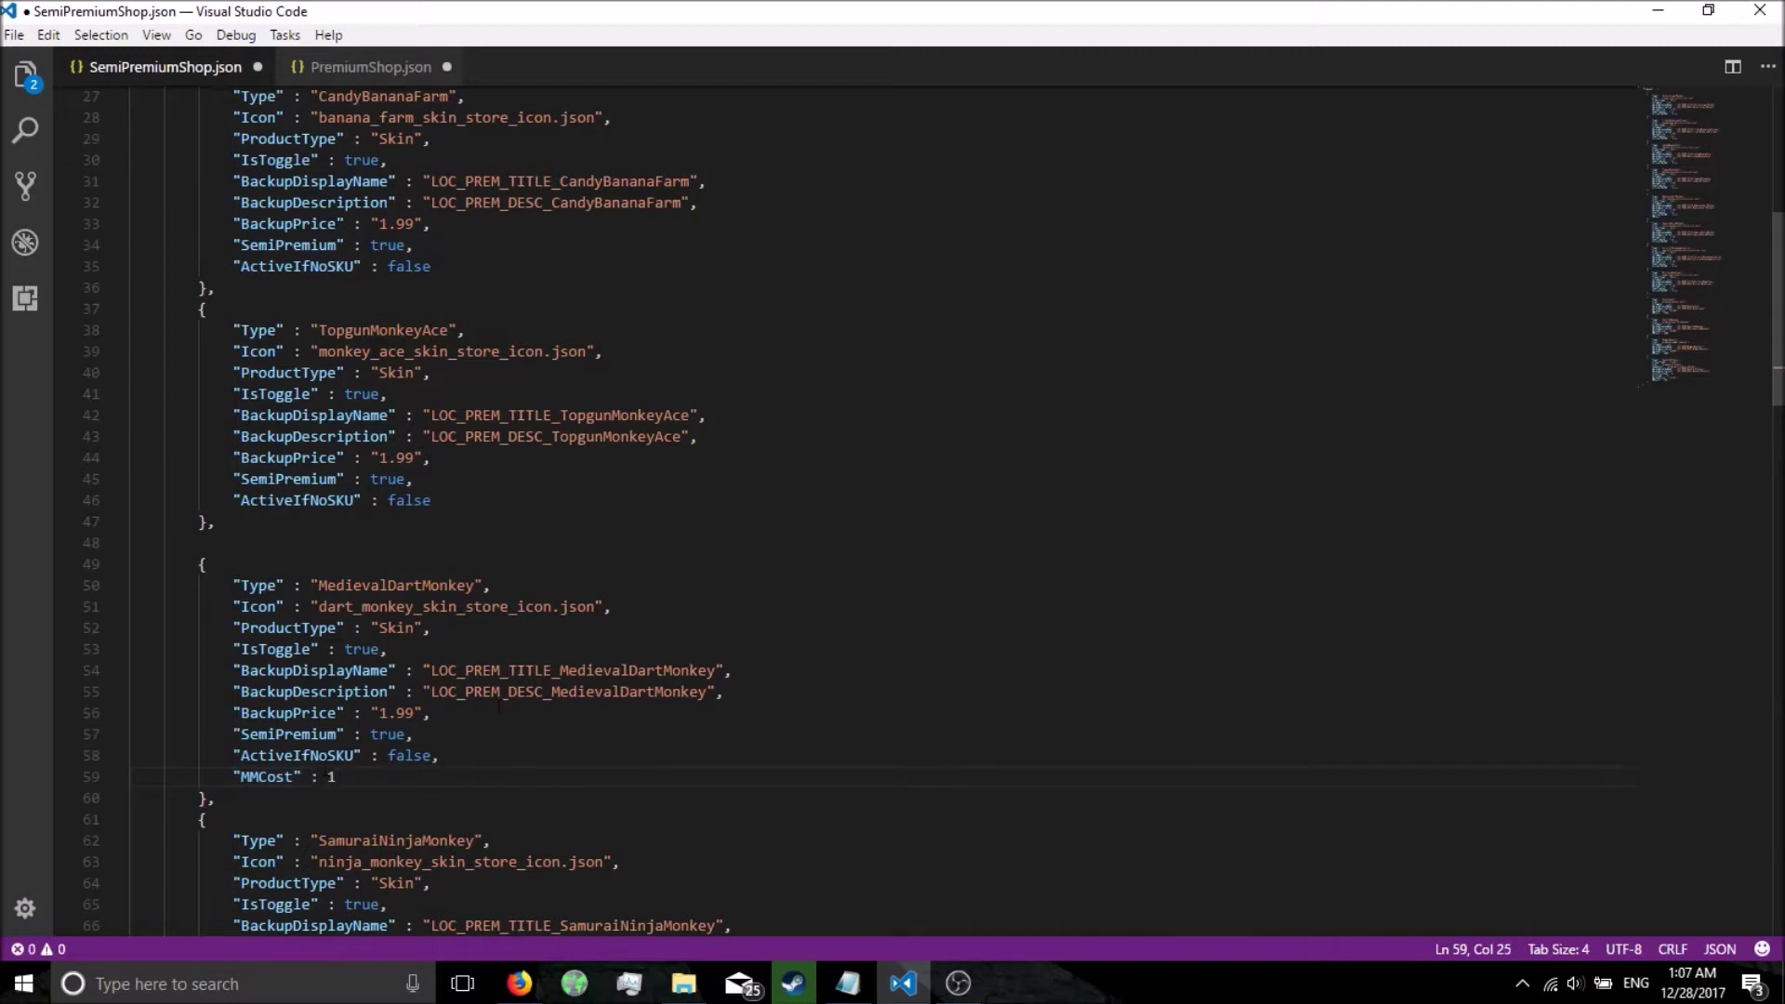
- Save SemiPremiumShop.json and PremiumShop.json, and switch back to the MainMenu folder in File Explorer
key(ctrl+s)
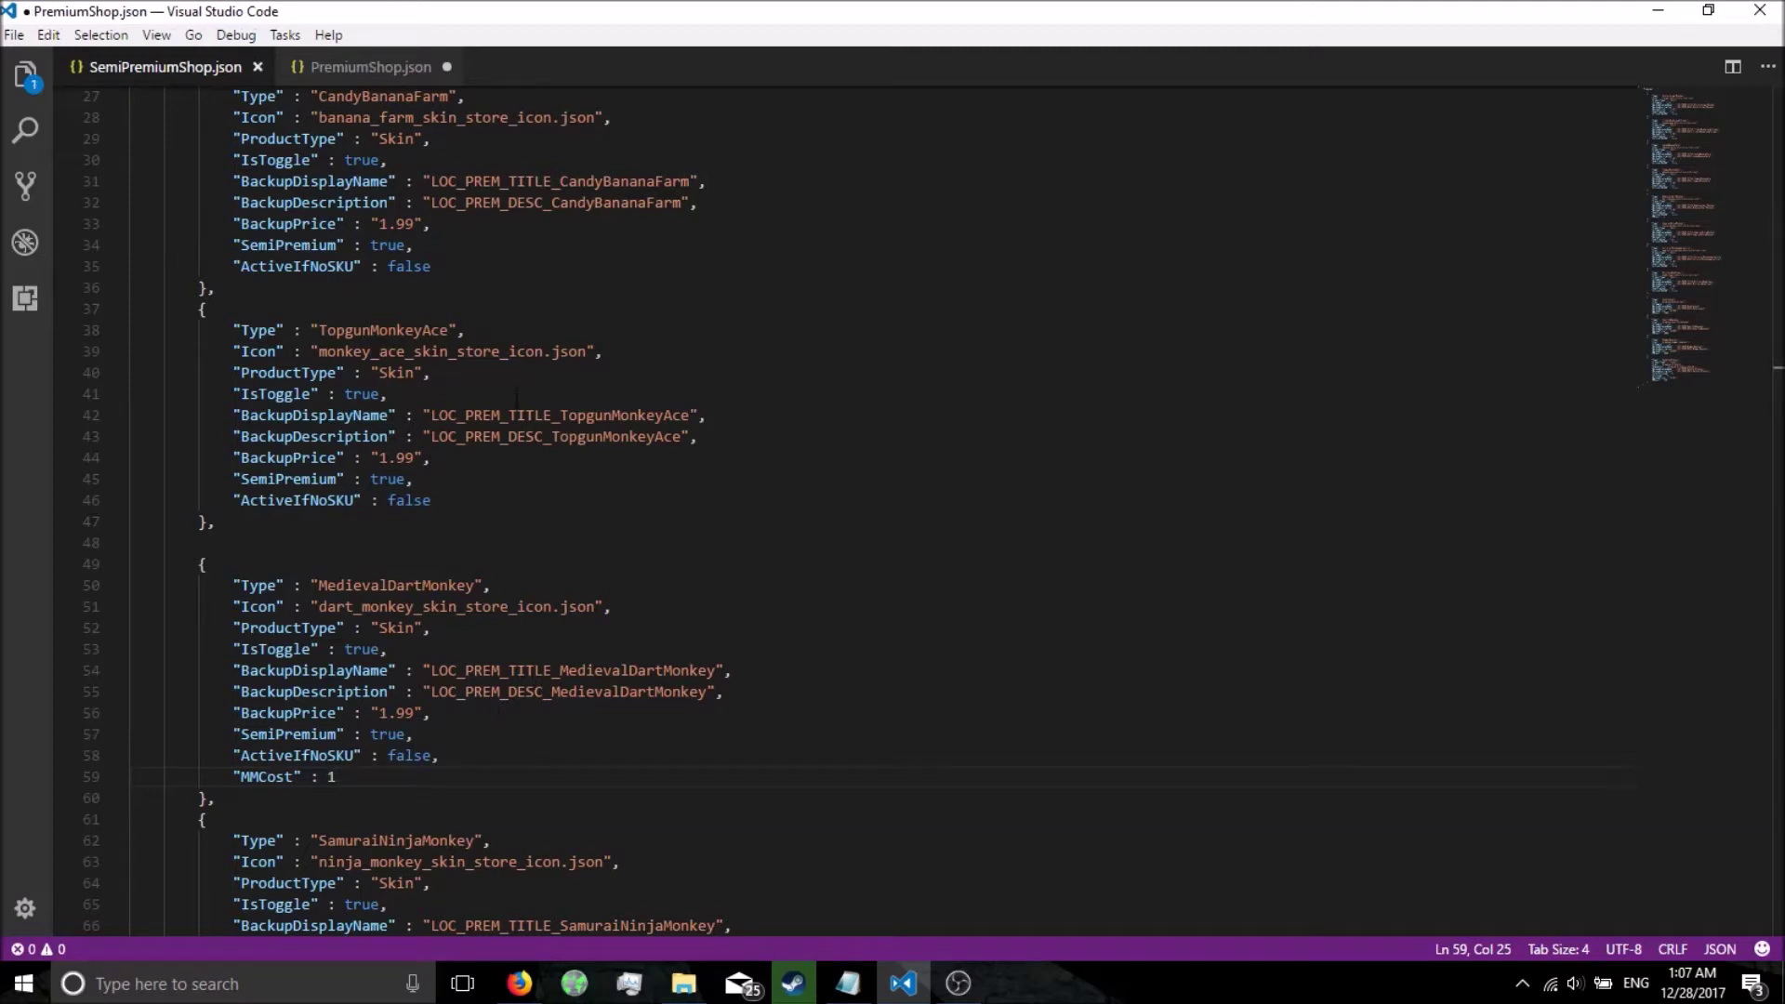
key(ctrl+Tab)
key(ctrl+s)
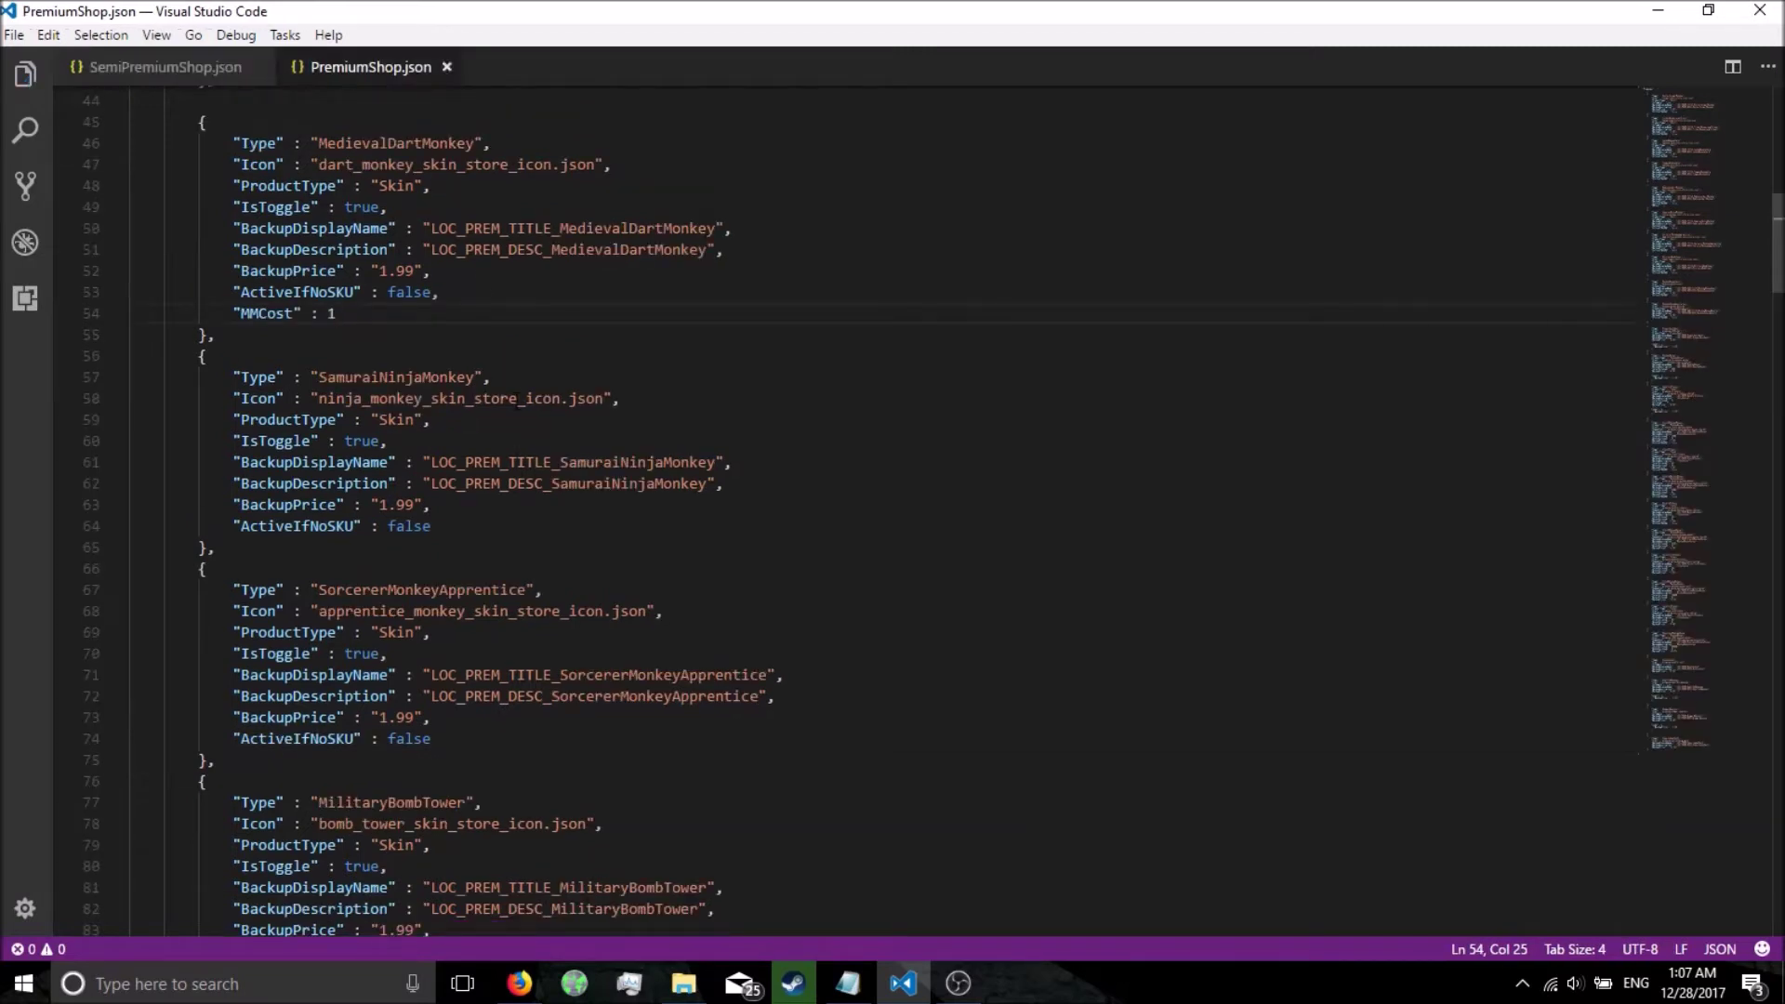
key(ctrl+Tab)
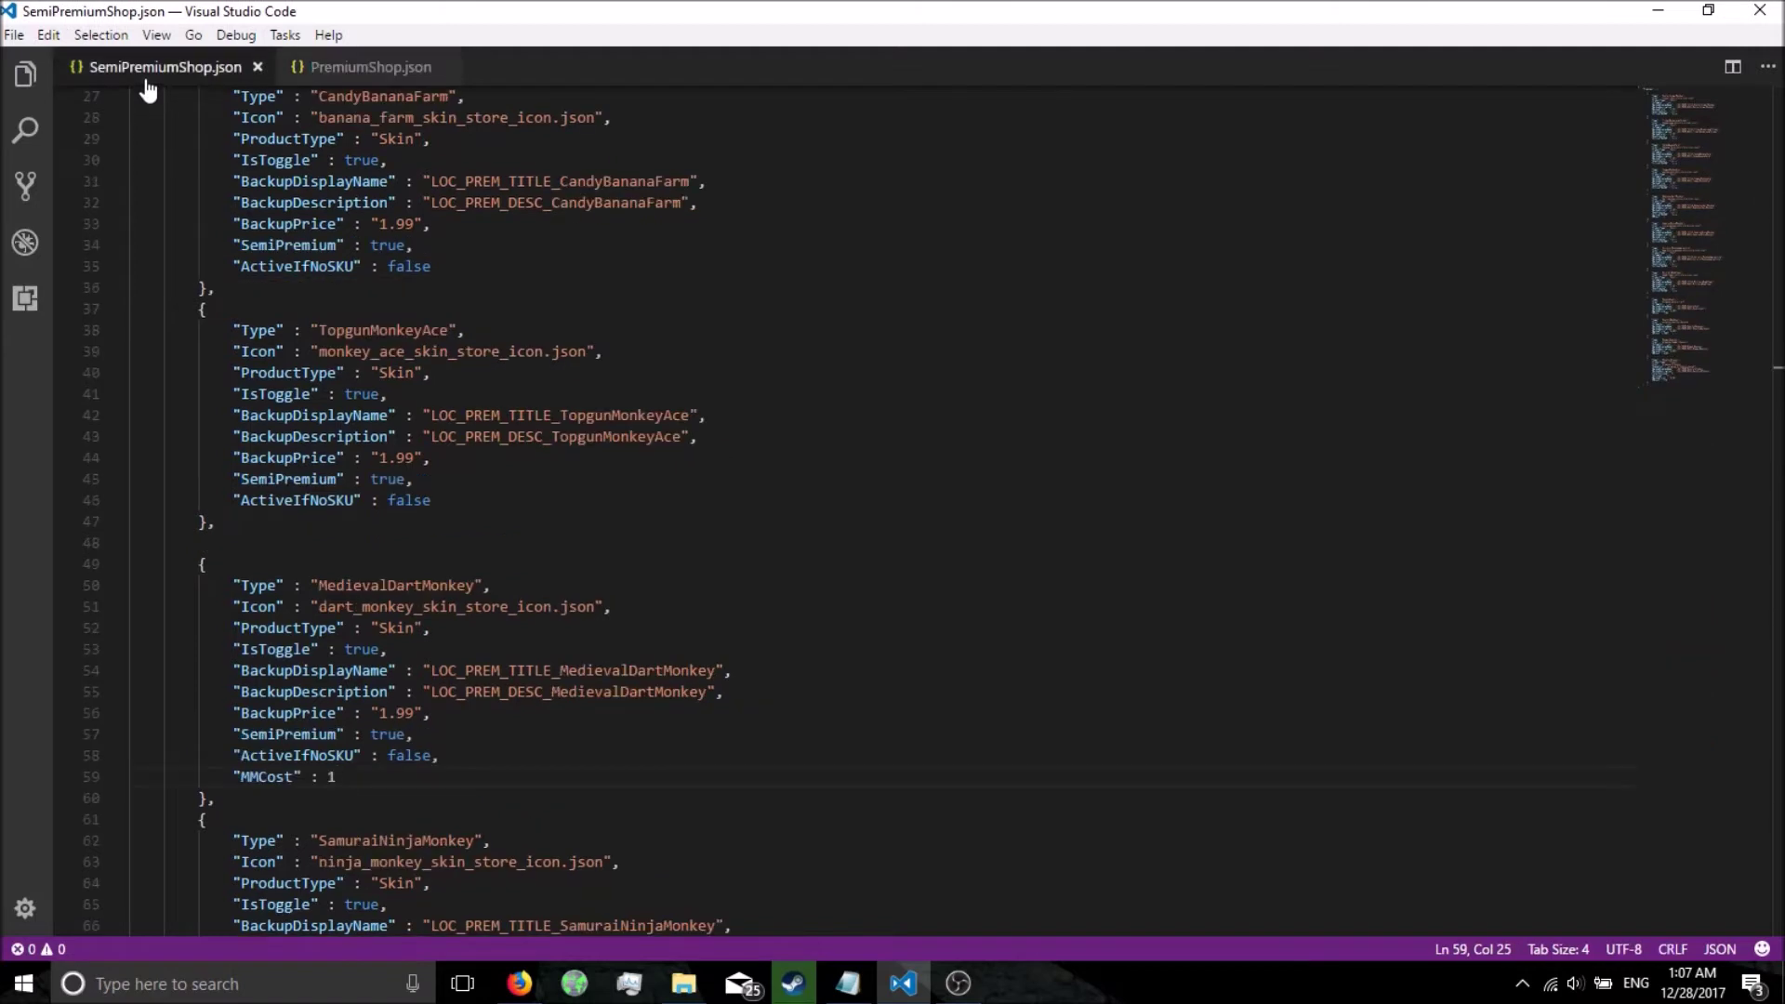
click(683, 984)
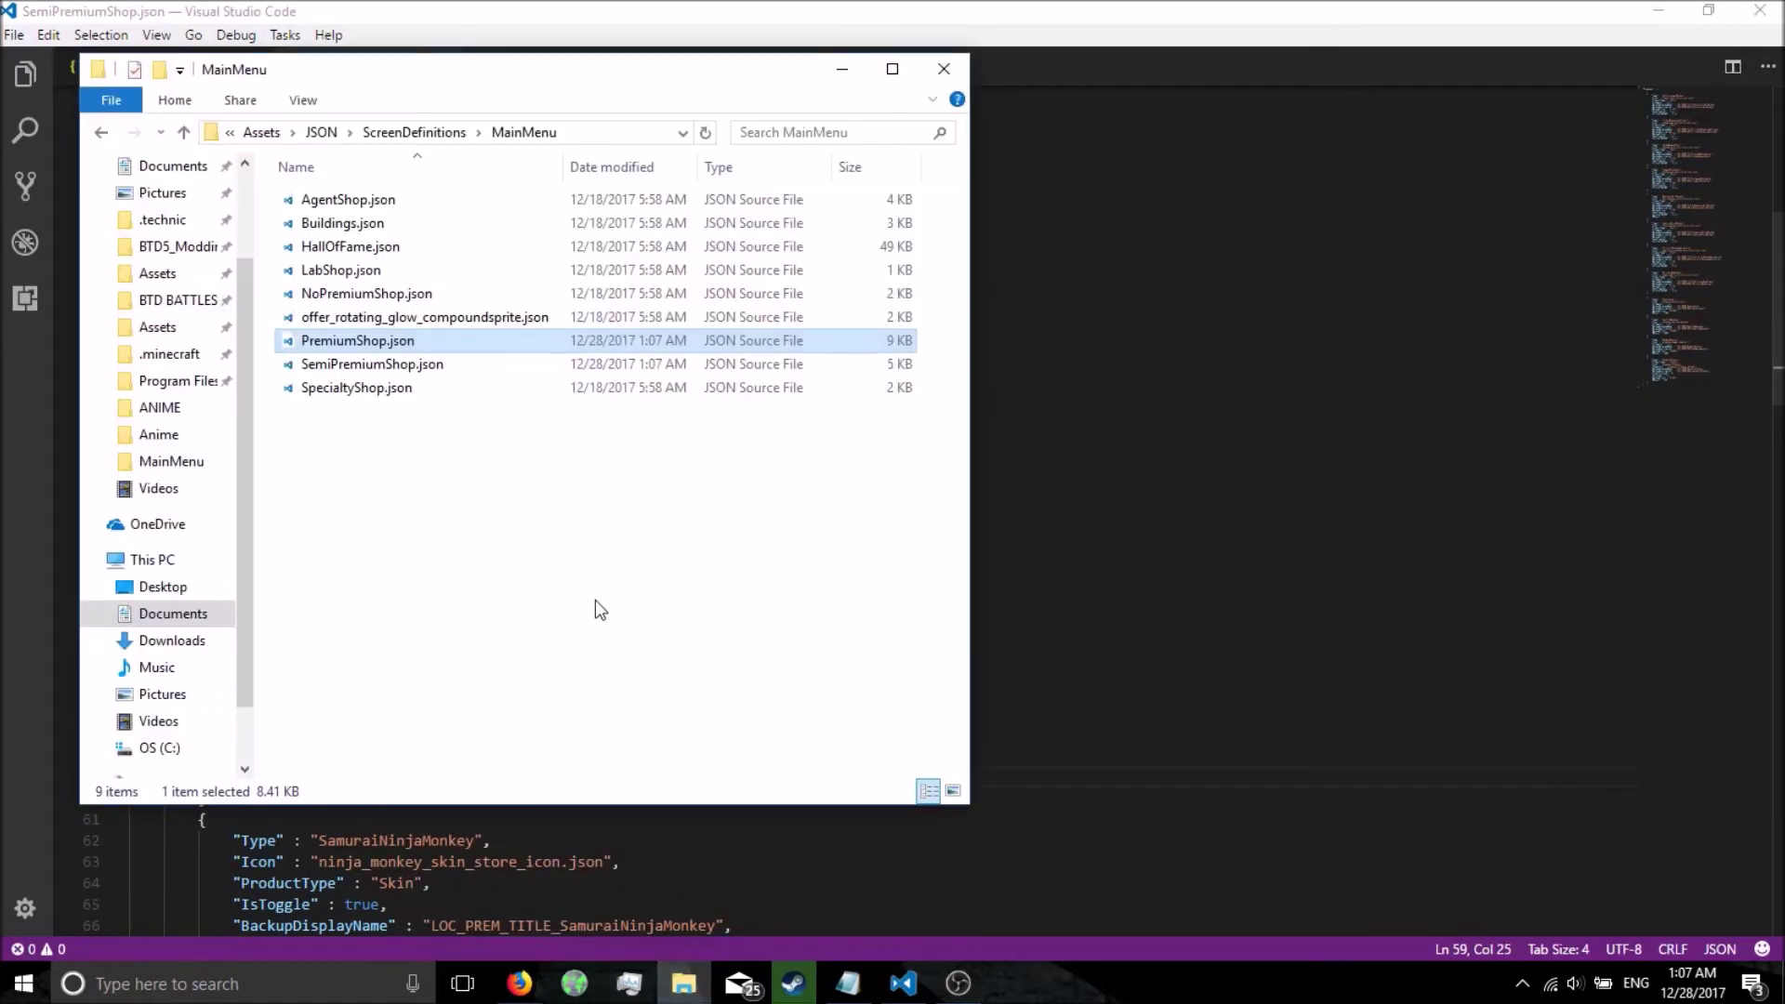
- Go up to the BTD5_Modding folder and set up a 7-Zip archive of the Assets folder named btd5.jet
click(268, 135)
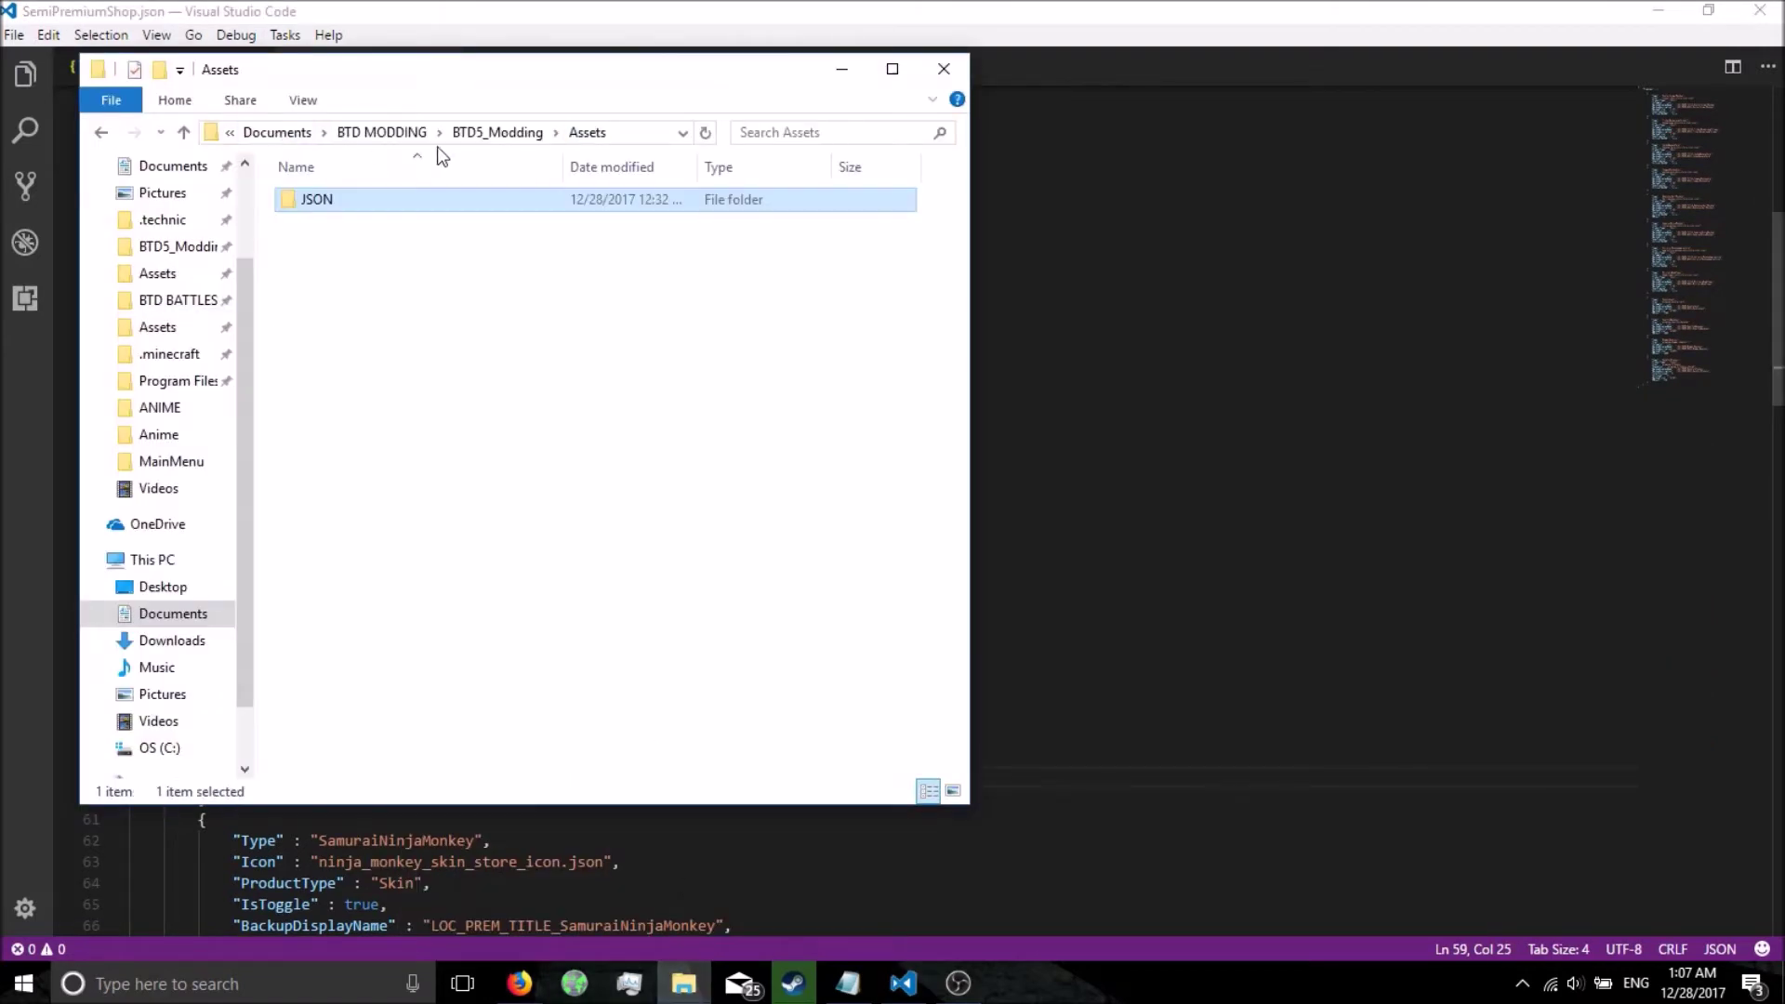
click(522, 132)
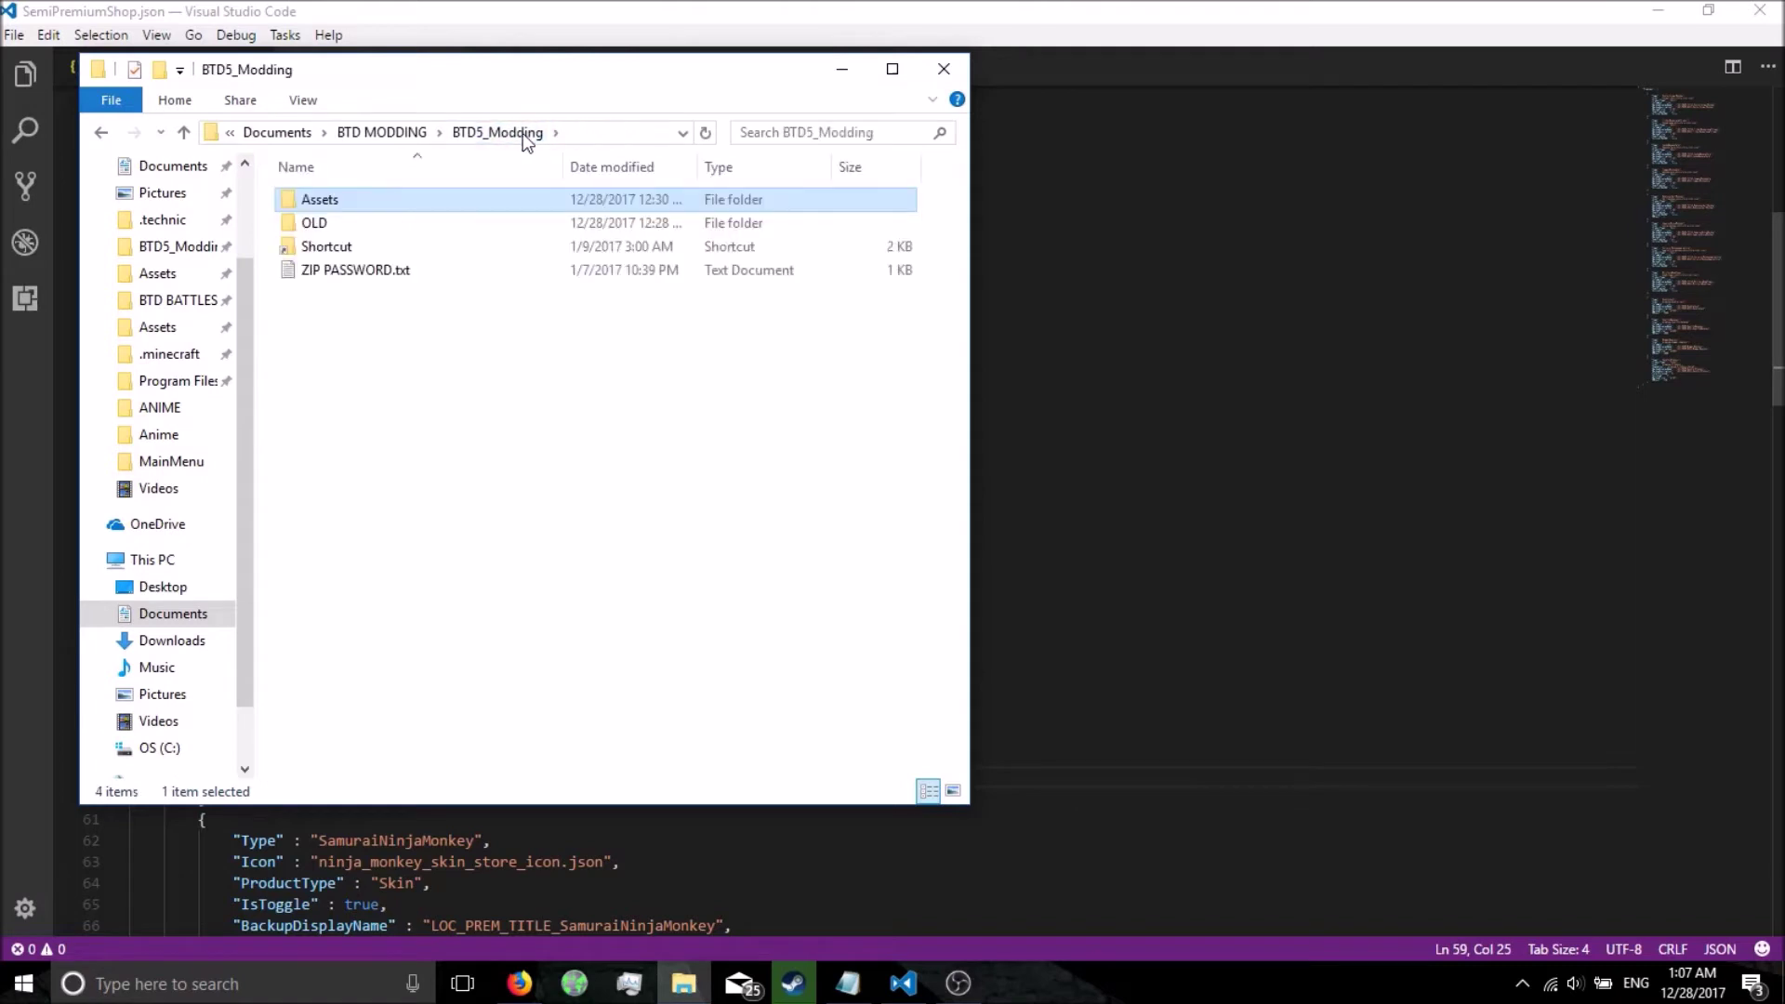
click(347, 190)
right_click(360, 207)
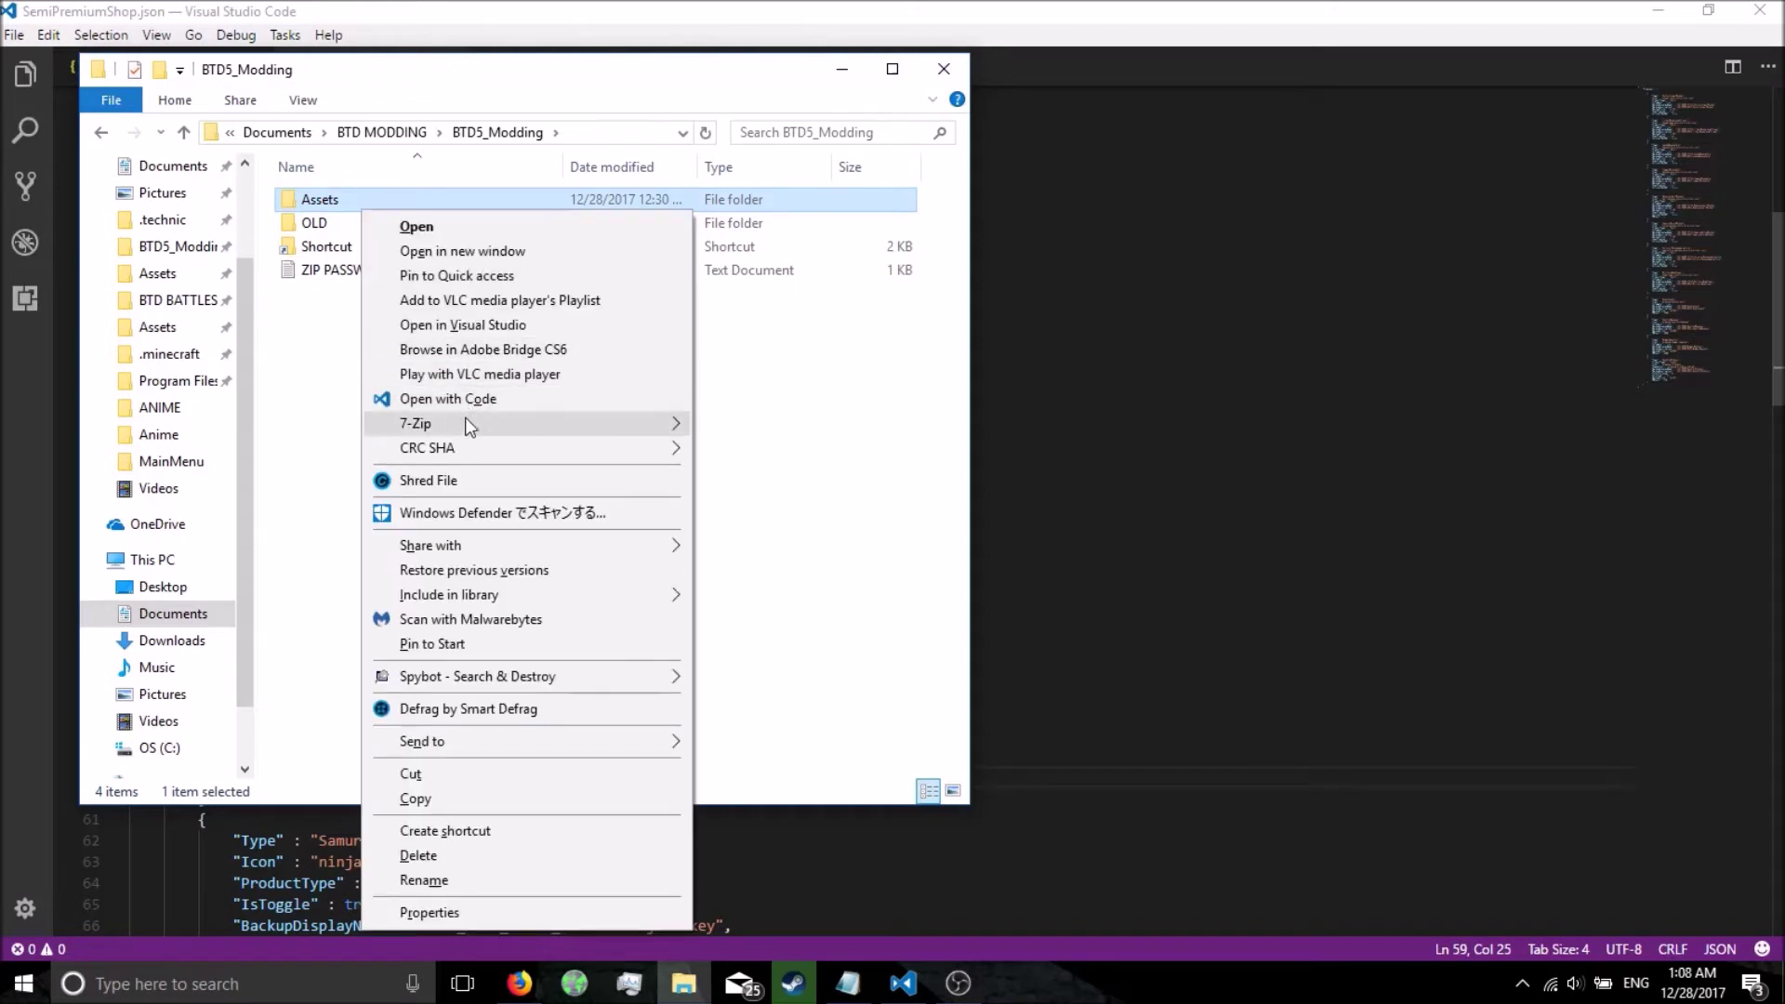
mouse_move(465, 423)
click(721, 433)
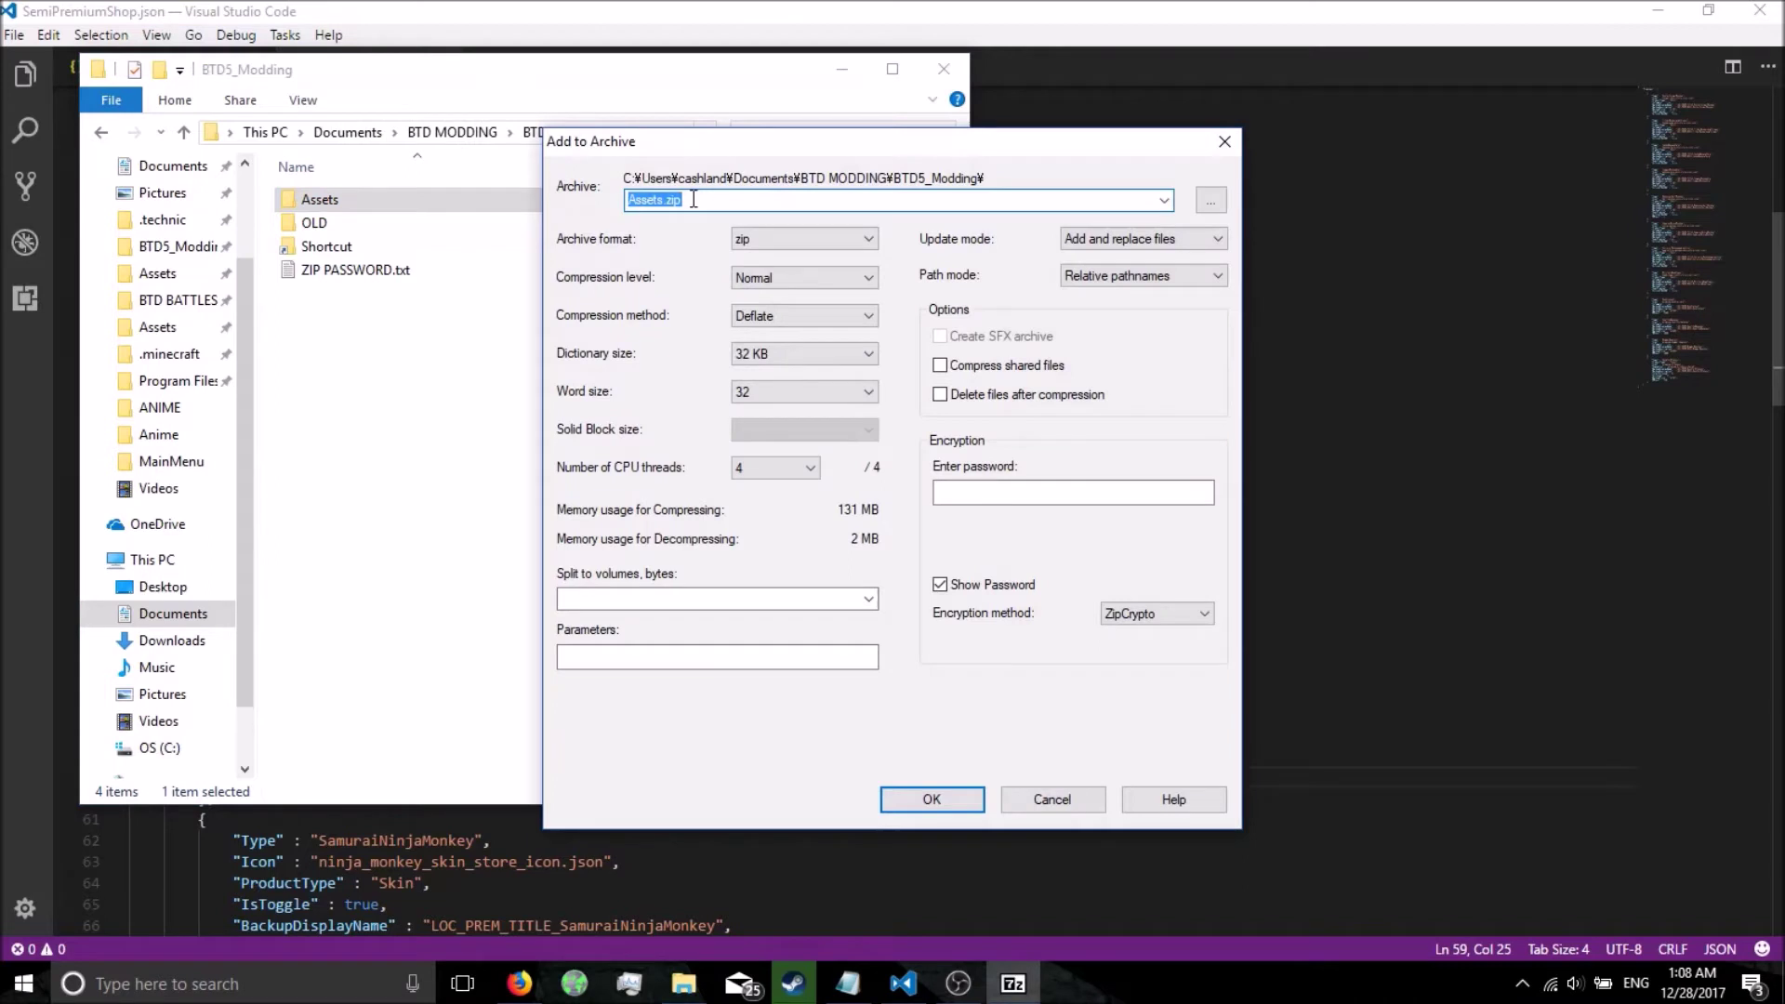
text(btd5.jet)
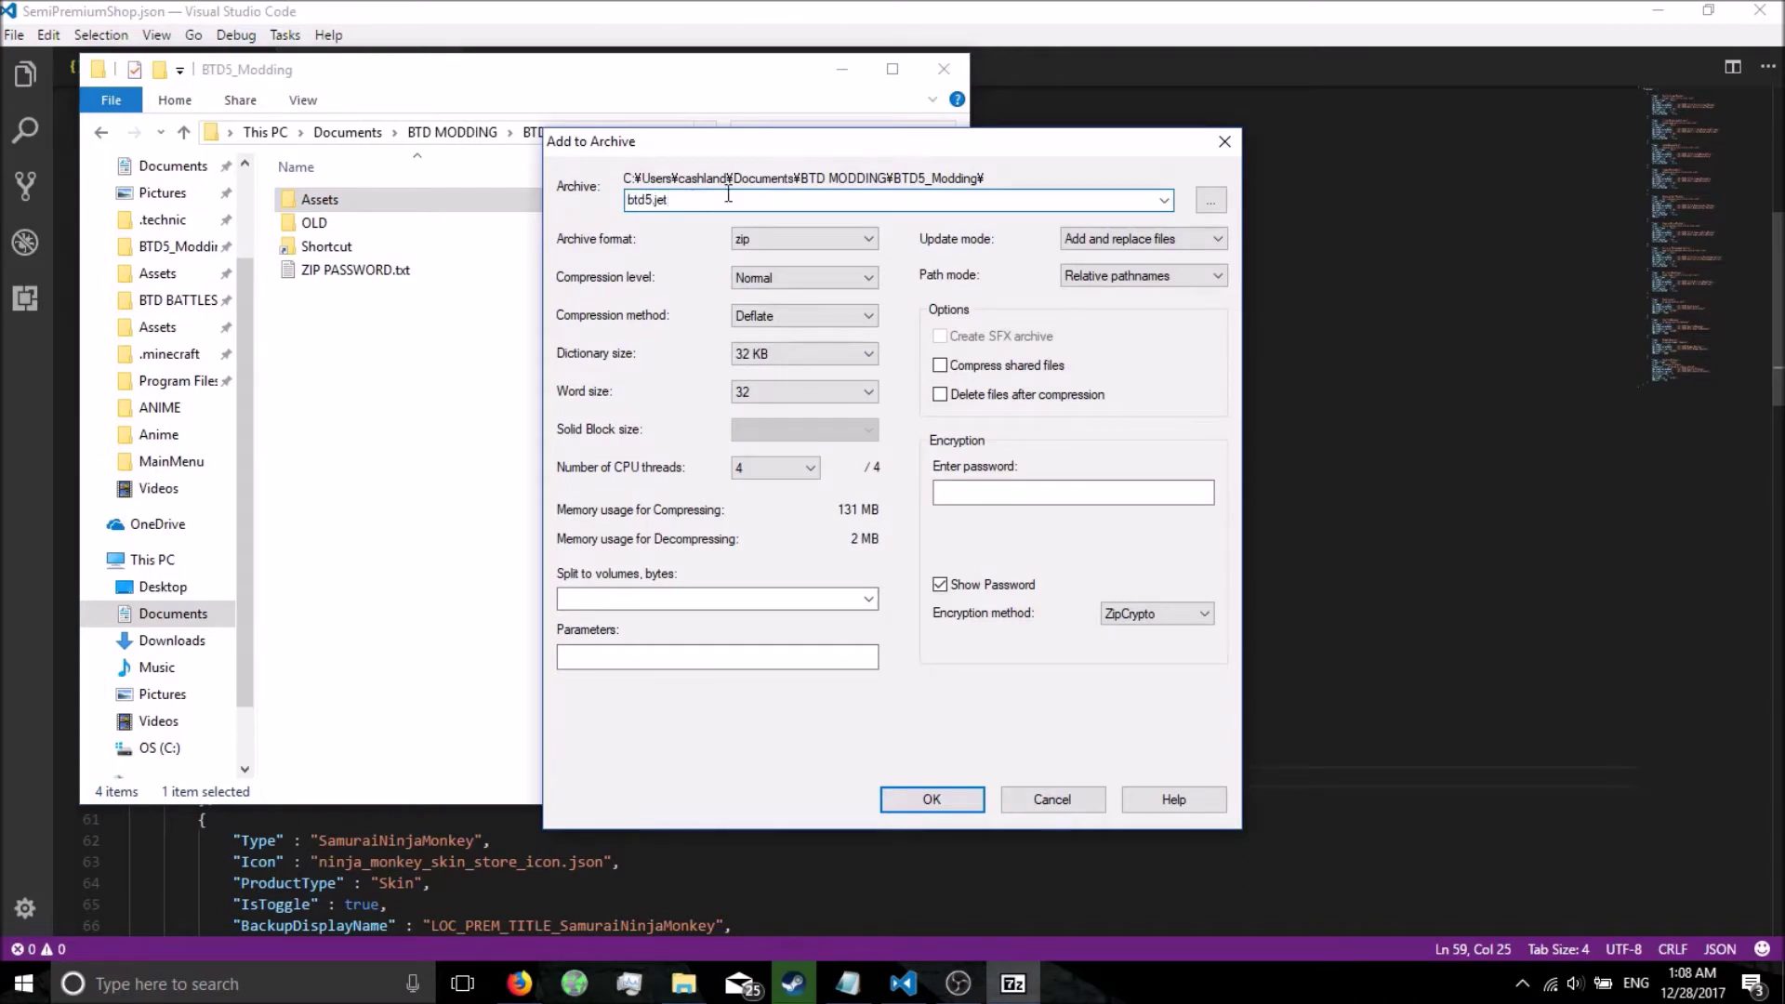
- Copy the archive password from ZIP PASSWORD.txt into the encryption password field and create the btd5.jet archive
click(848, 982)
key(ctrl+c)
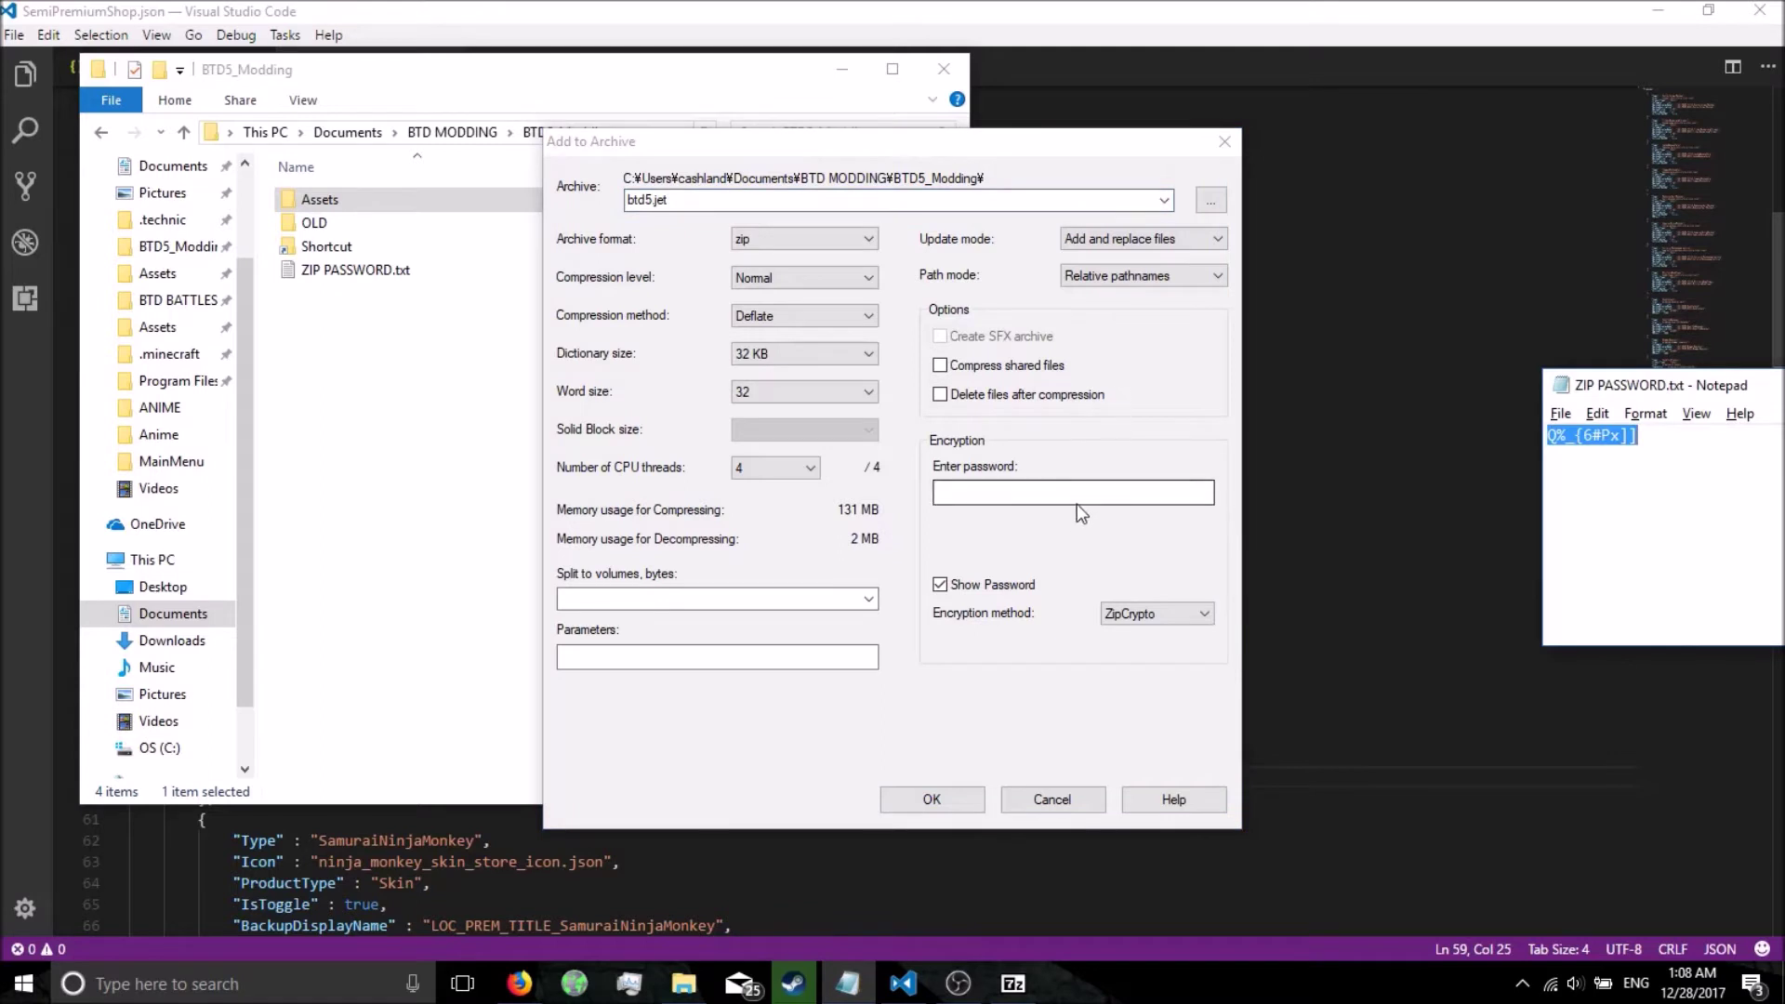
click(1077, 492)
key(ctrl+v)
click(929, 801)
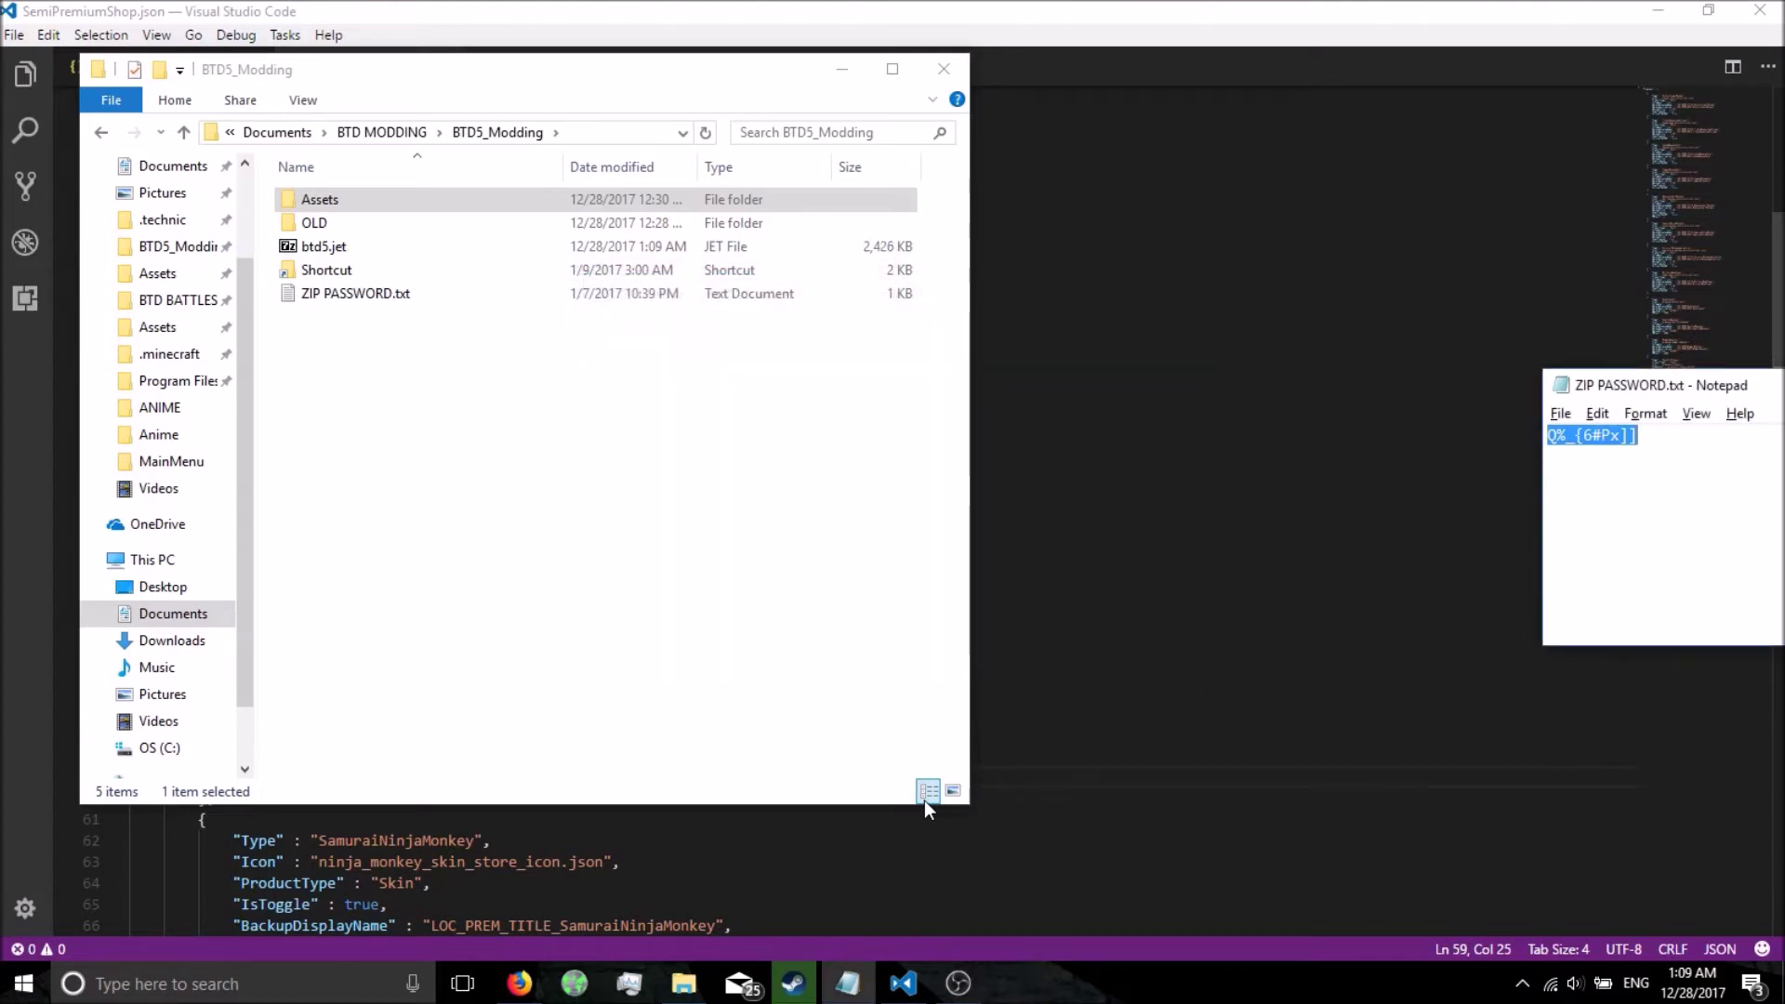
- Move btd5.jet into the game's Assets folder through the Shortcut folder link, replacing the existing file
click(556, 554)
click(412, 251)
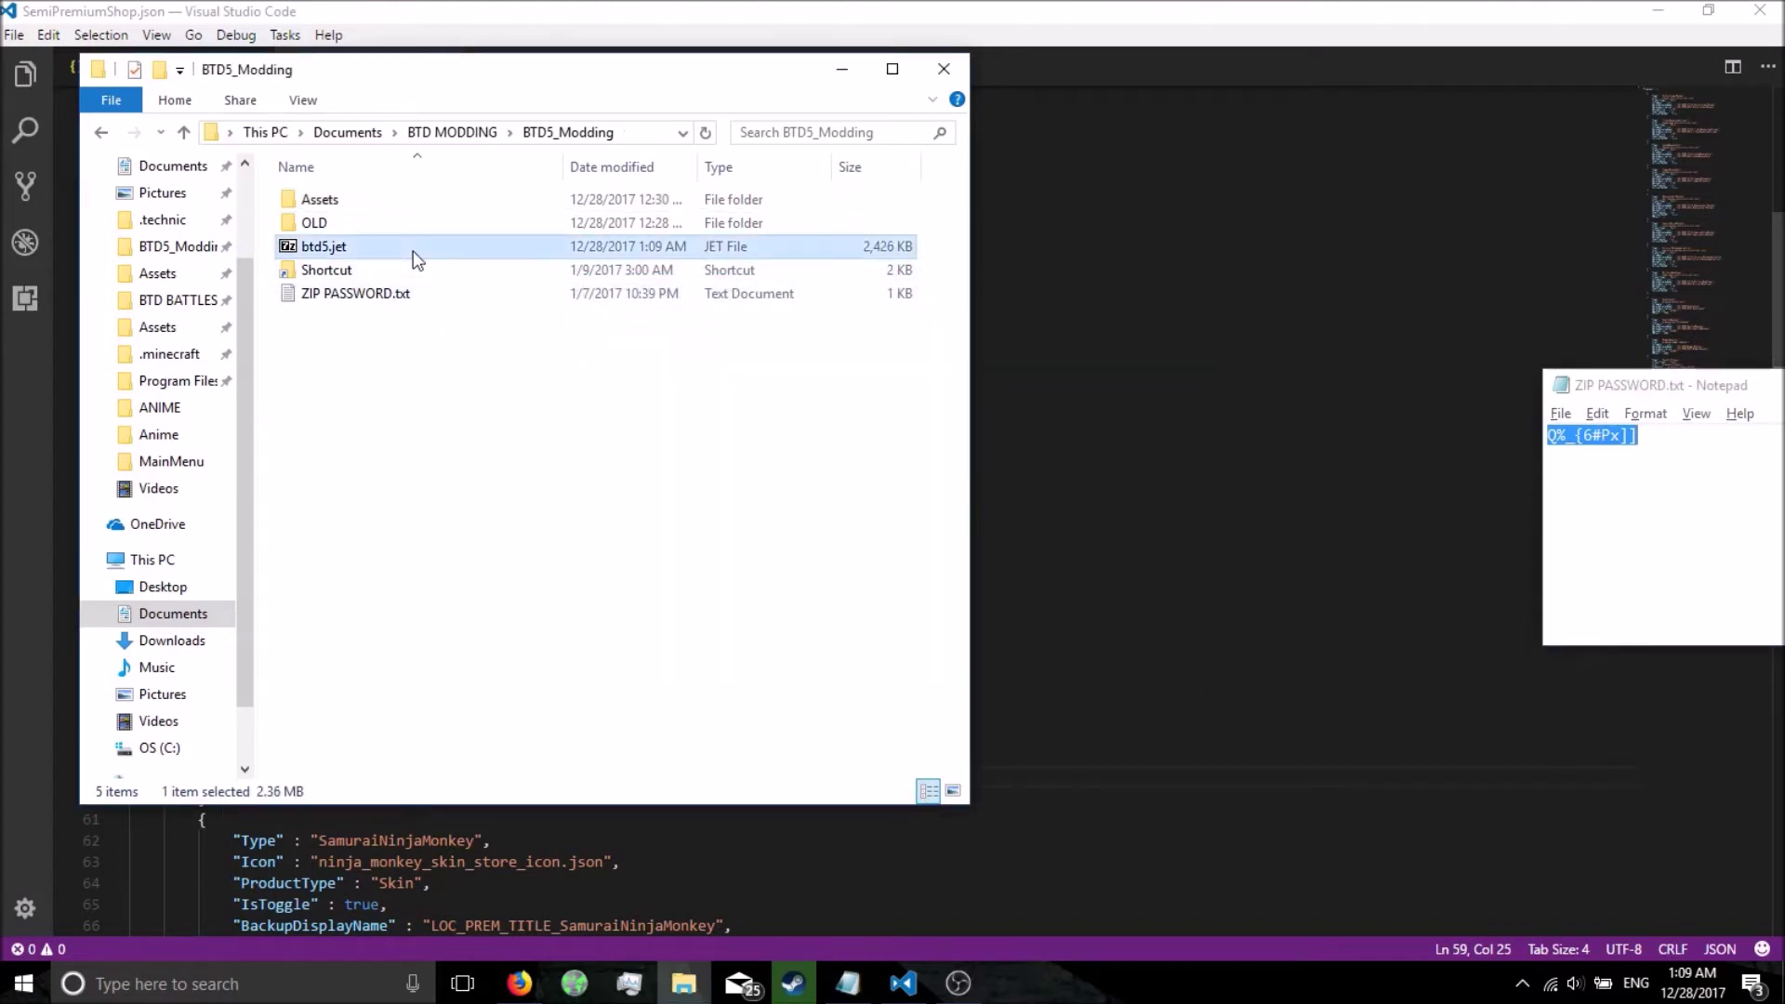
mouse_move(375, 269)
mouse_down()
mouse_move(330, 278)
mouse_move(338, 223)
mouse_move(343, 272)
mouse_up()
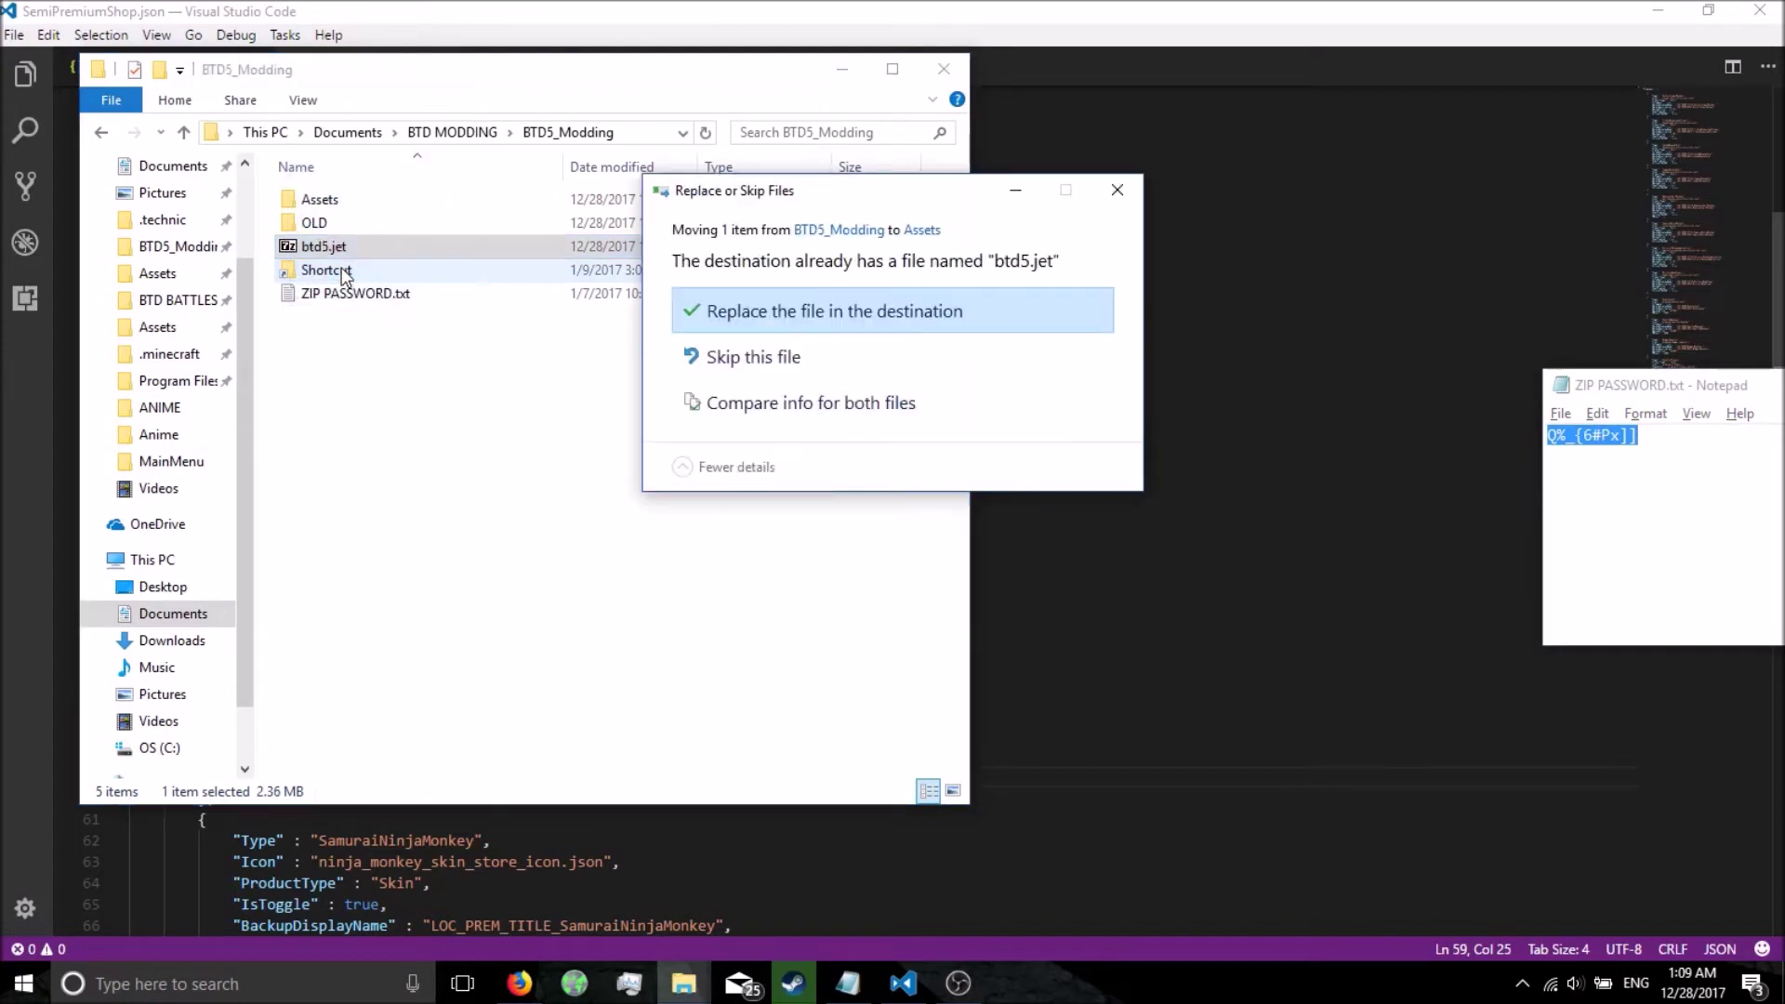
click(799, 304)
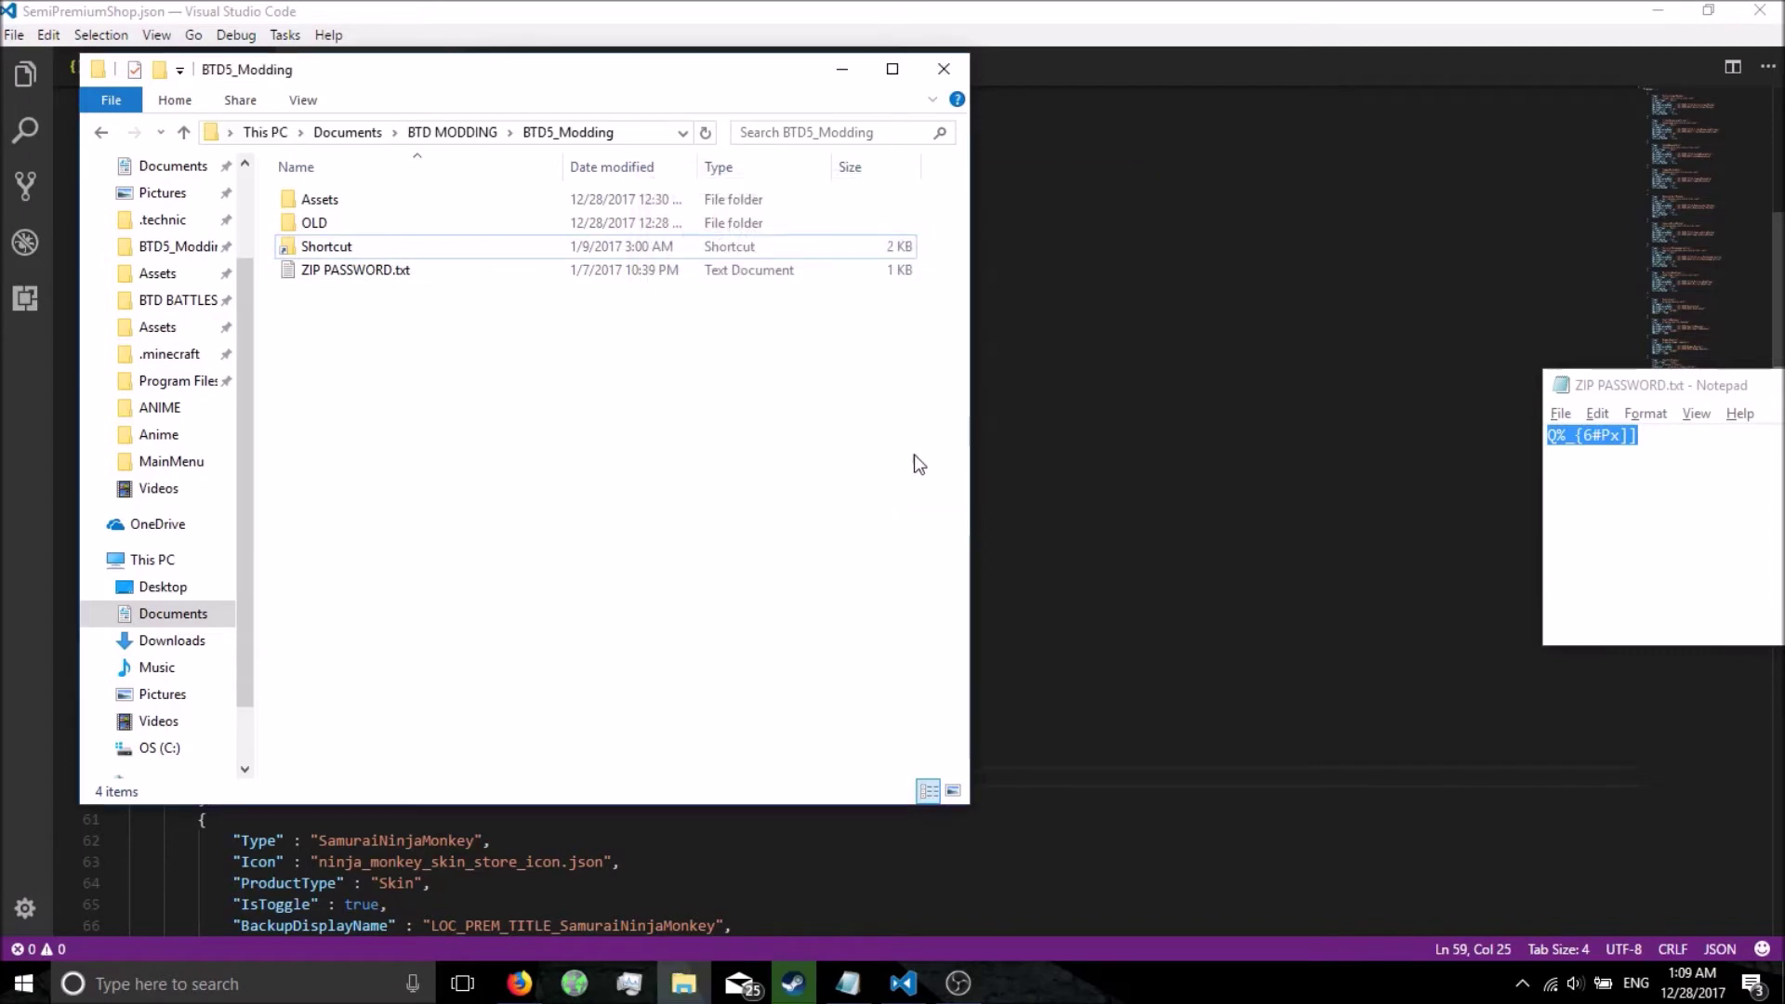
- Switch to Steam and launch Bloons TD5
click(1521, 986)
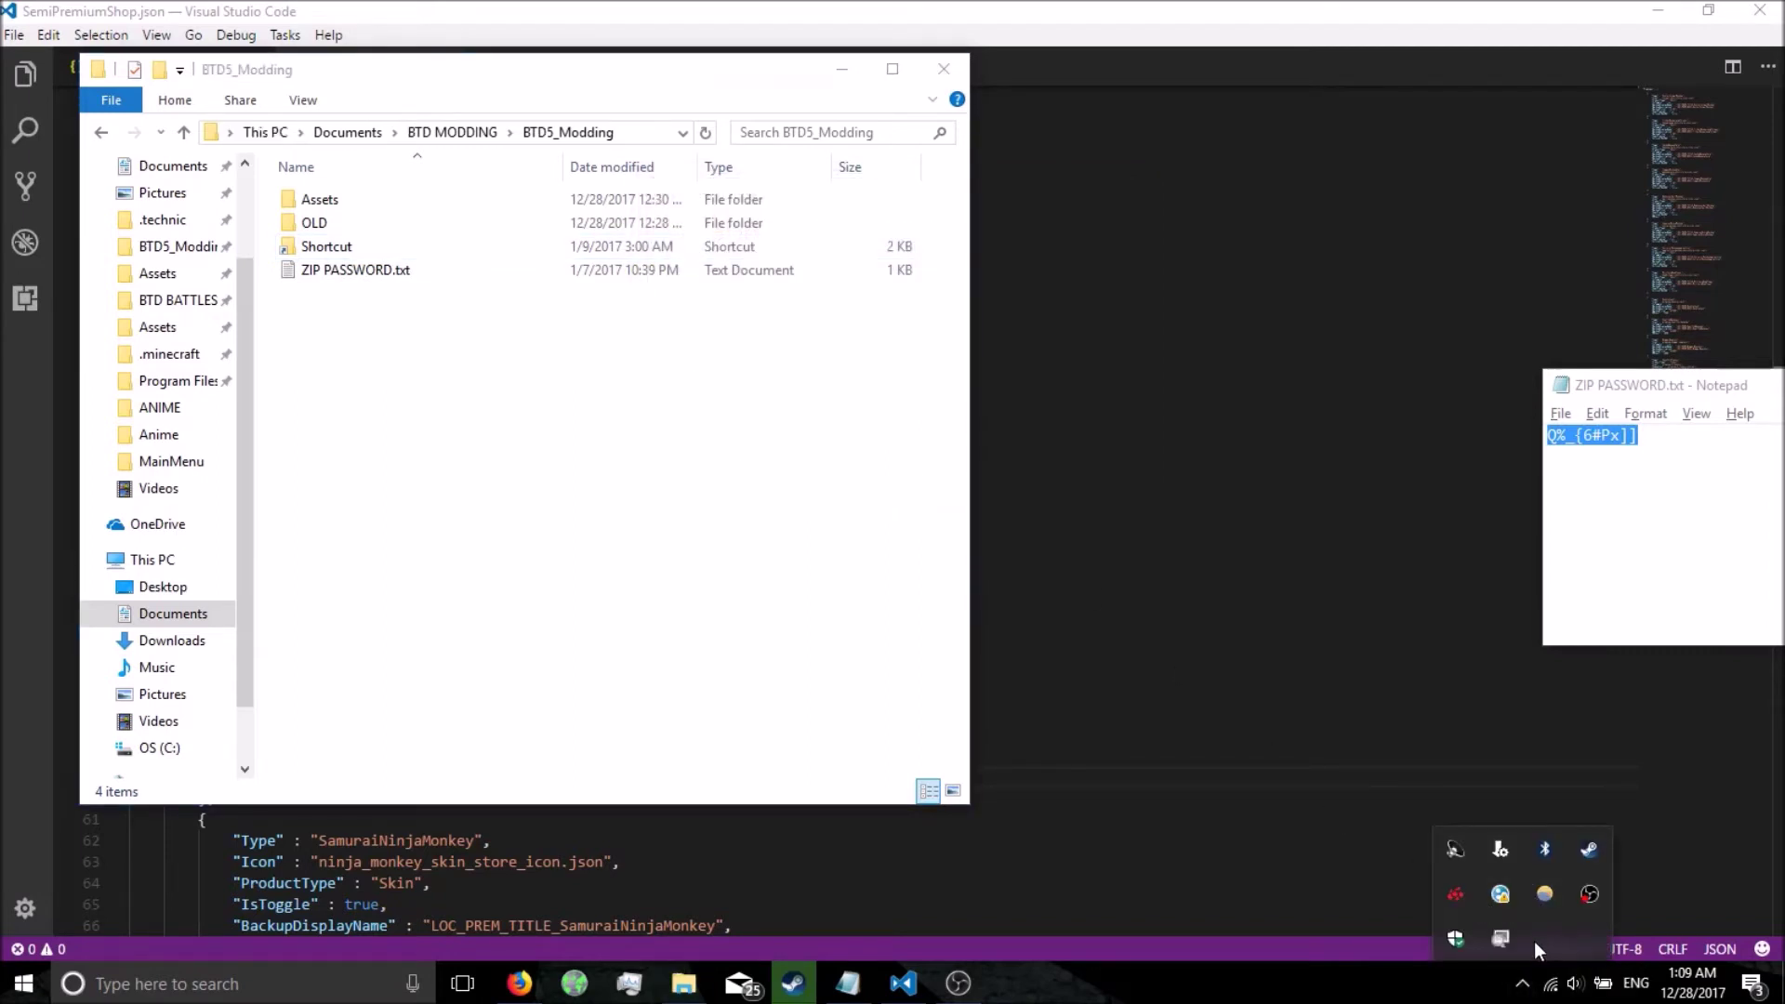
right_click(1585, 849)
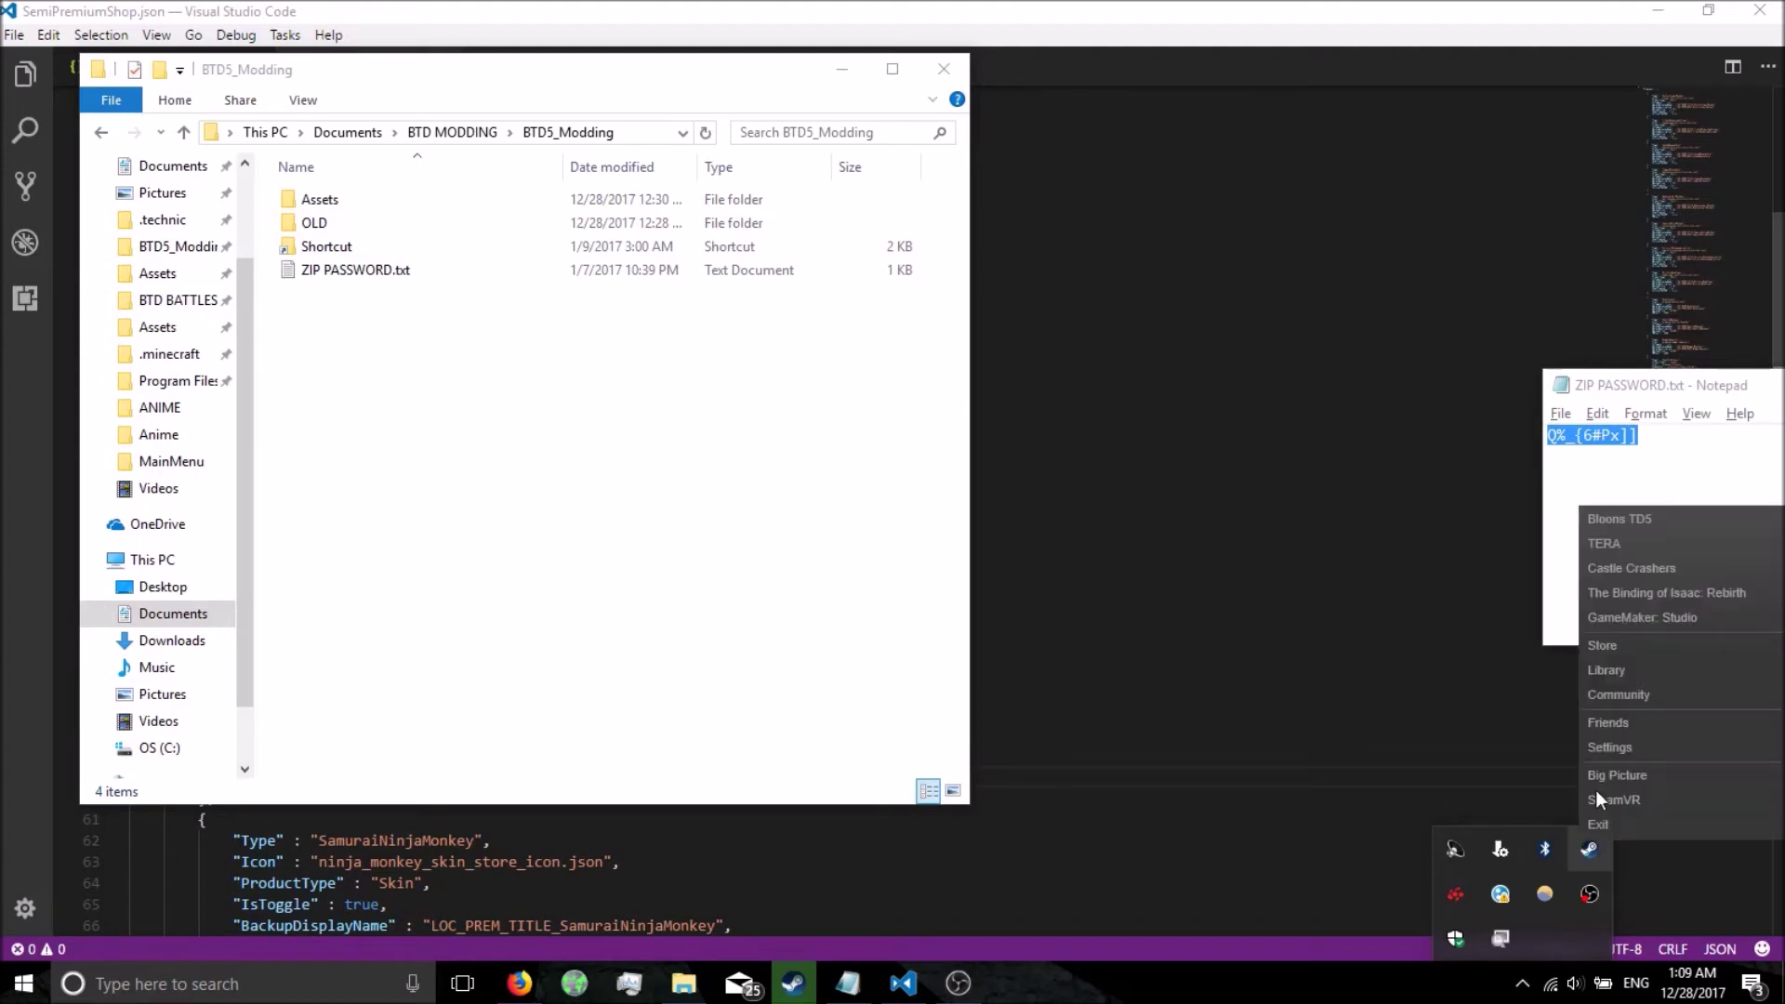
click(1654, 522)
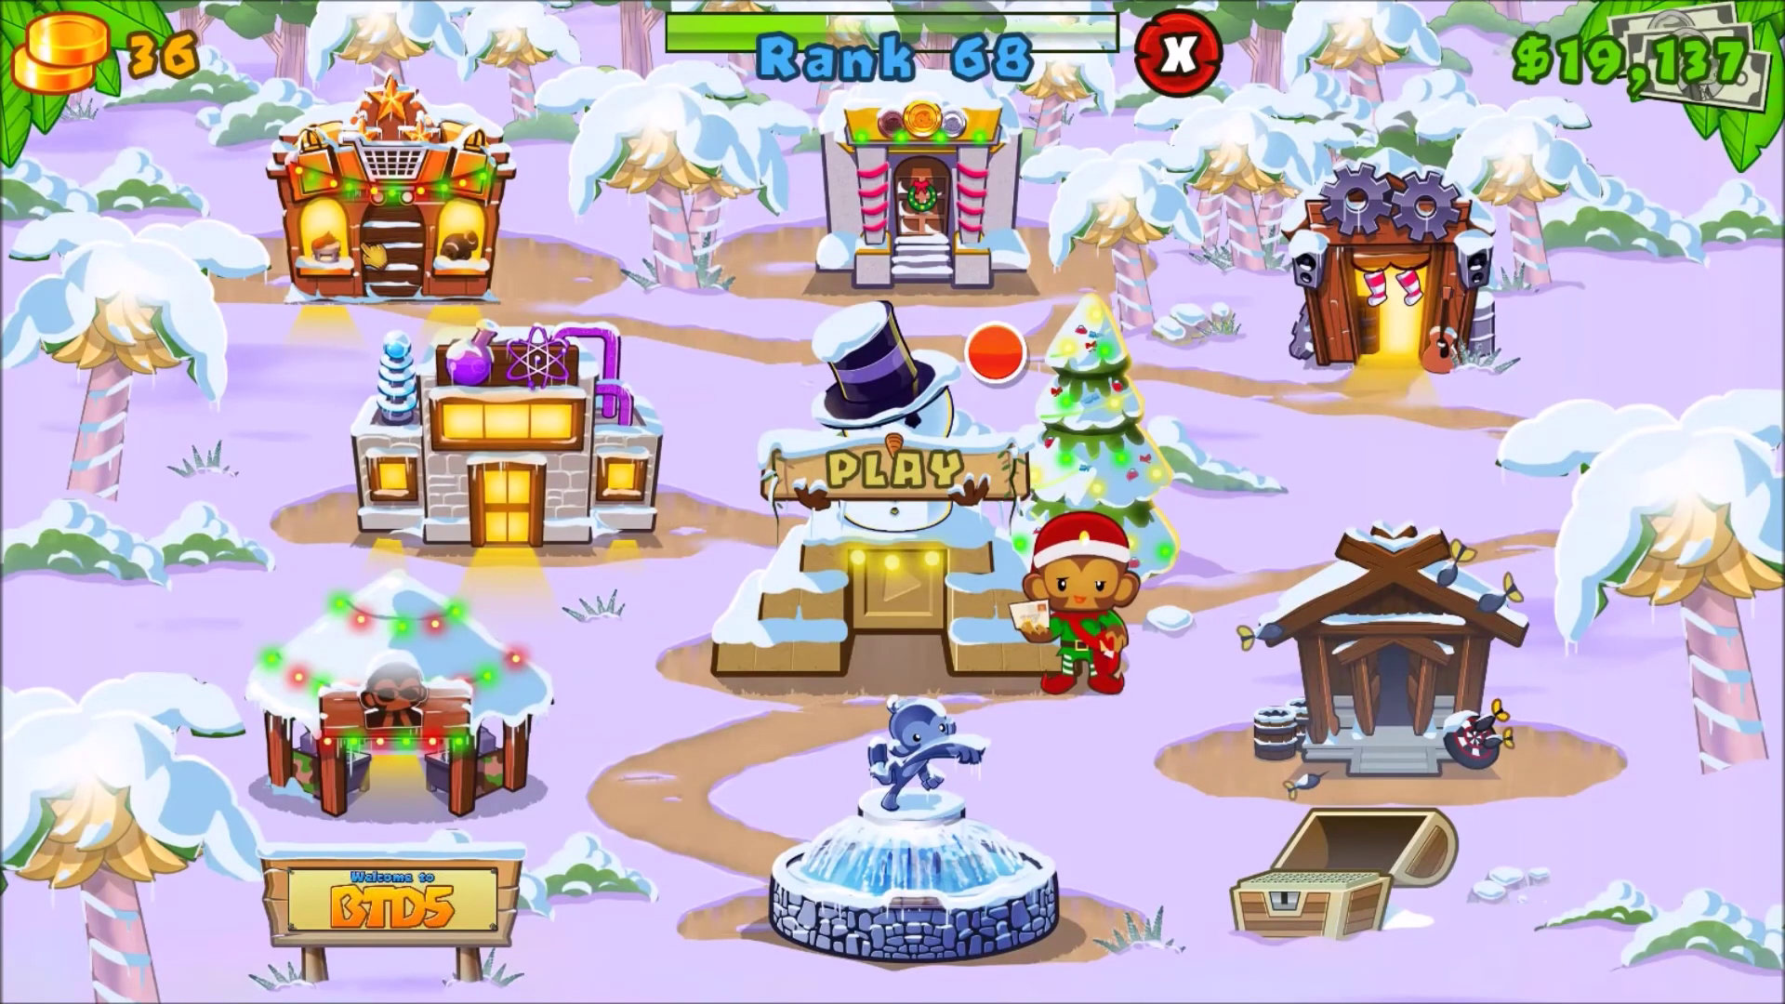
- Buy the Dart Monkey Skin in the Premium Store, and turn it off and back on
click(382, 244)
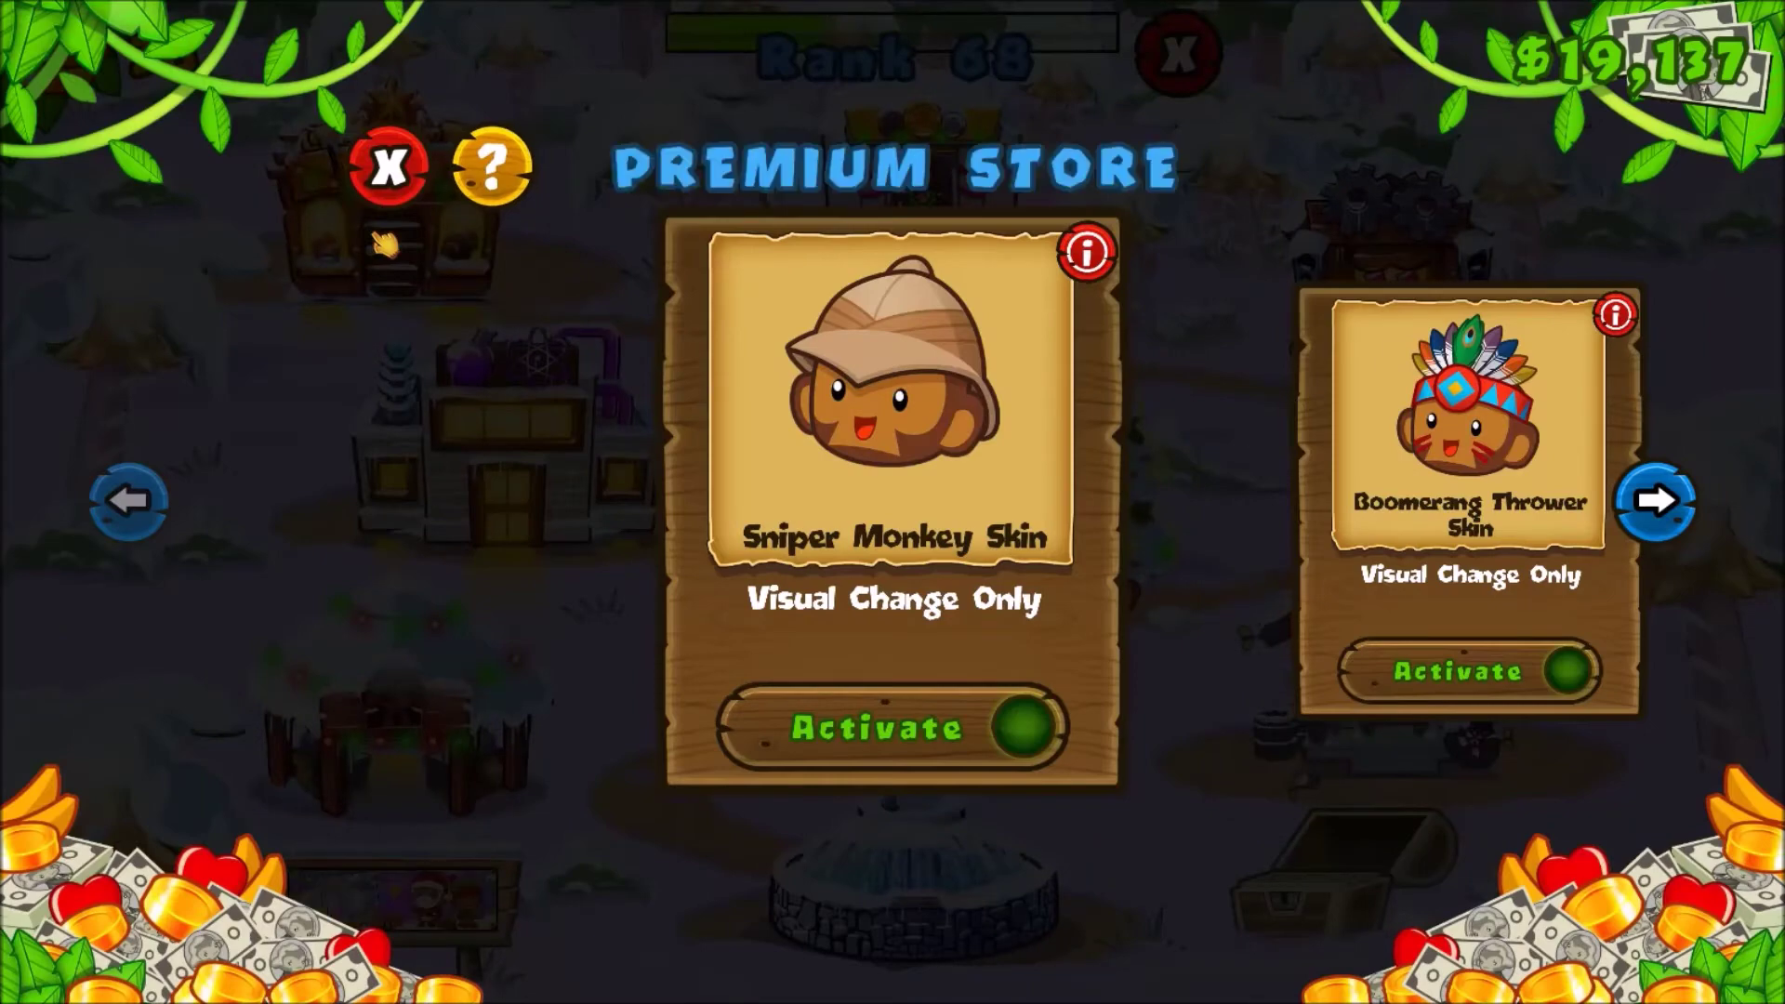
click(1647, 530)
click(1647, 530)
click(1648, 530)
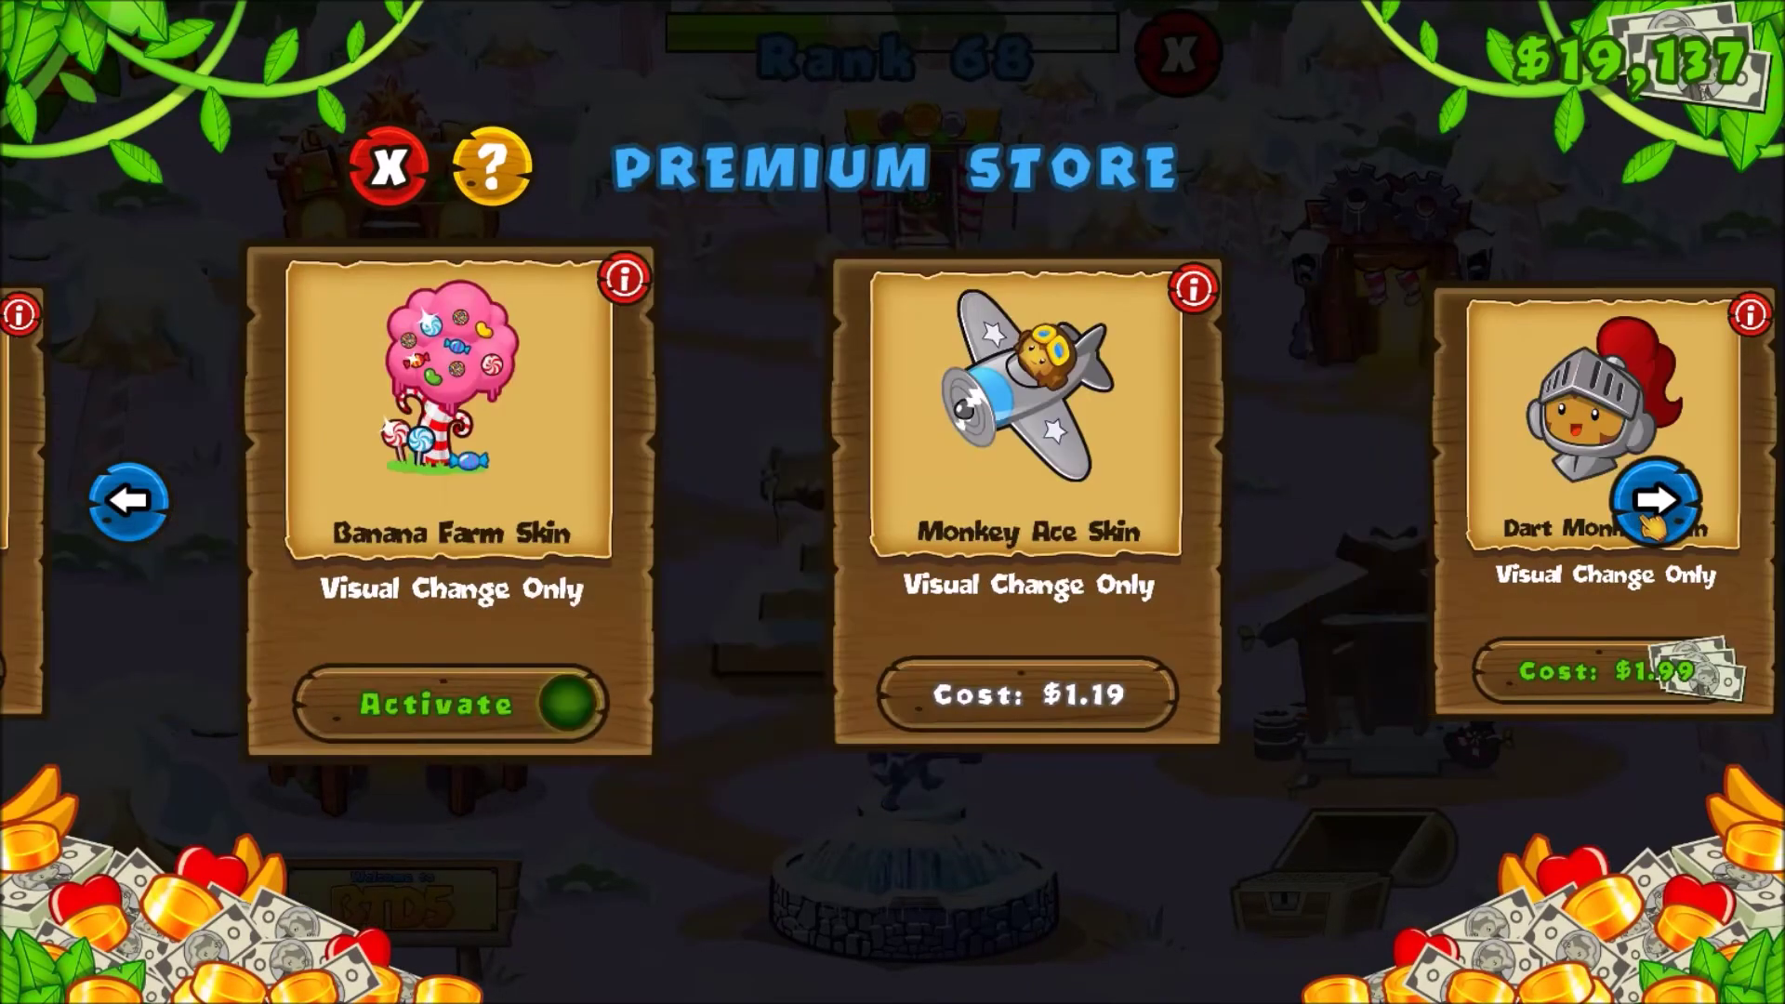
click(1650, 521)
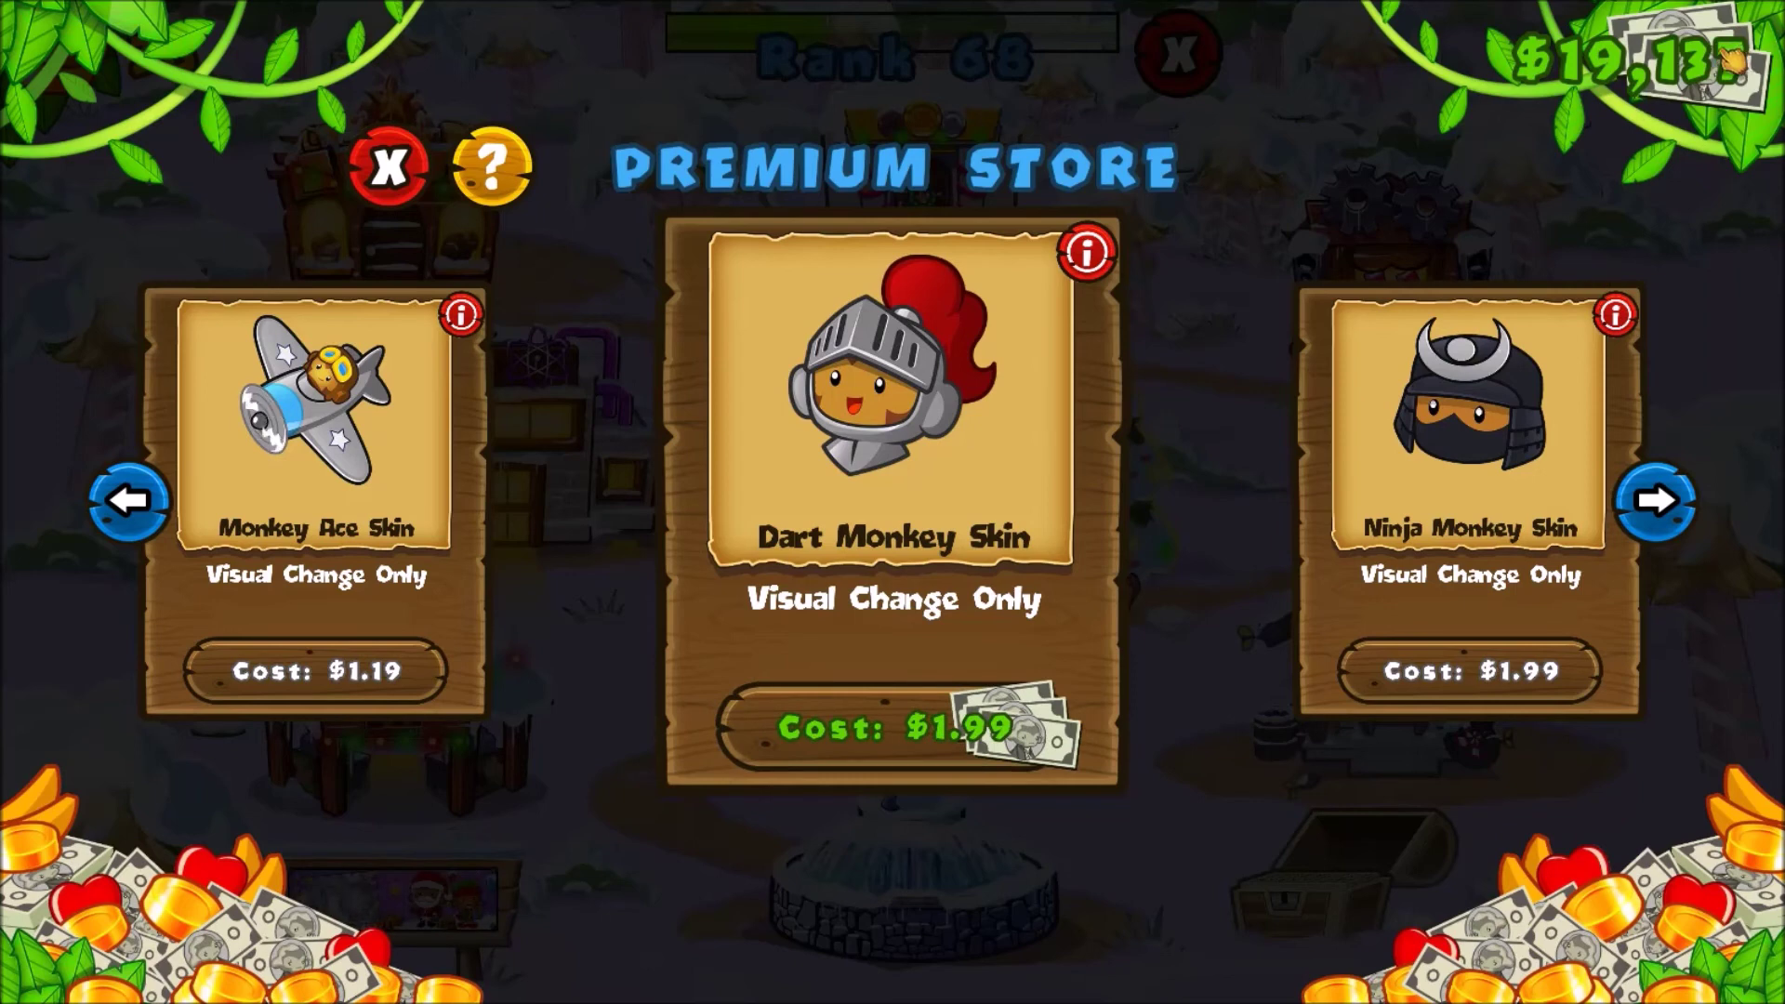
click(938, 699)
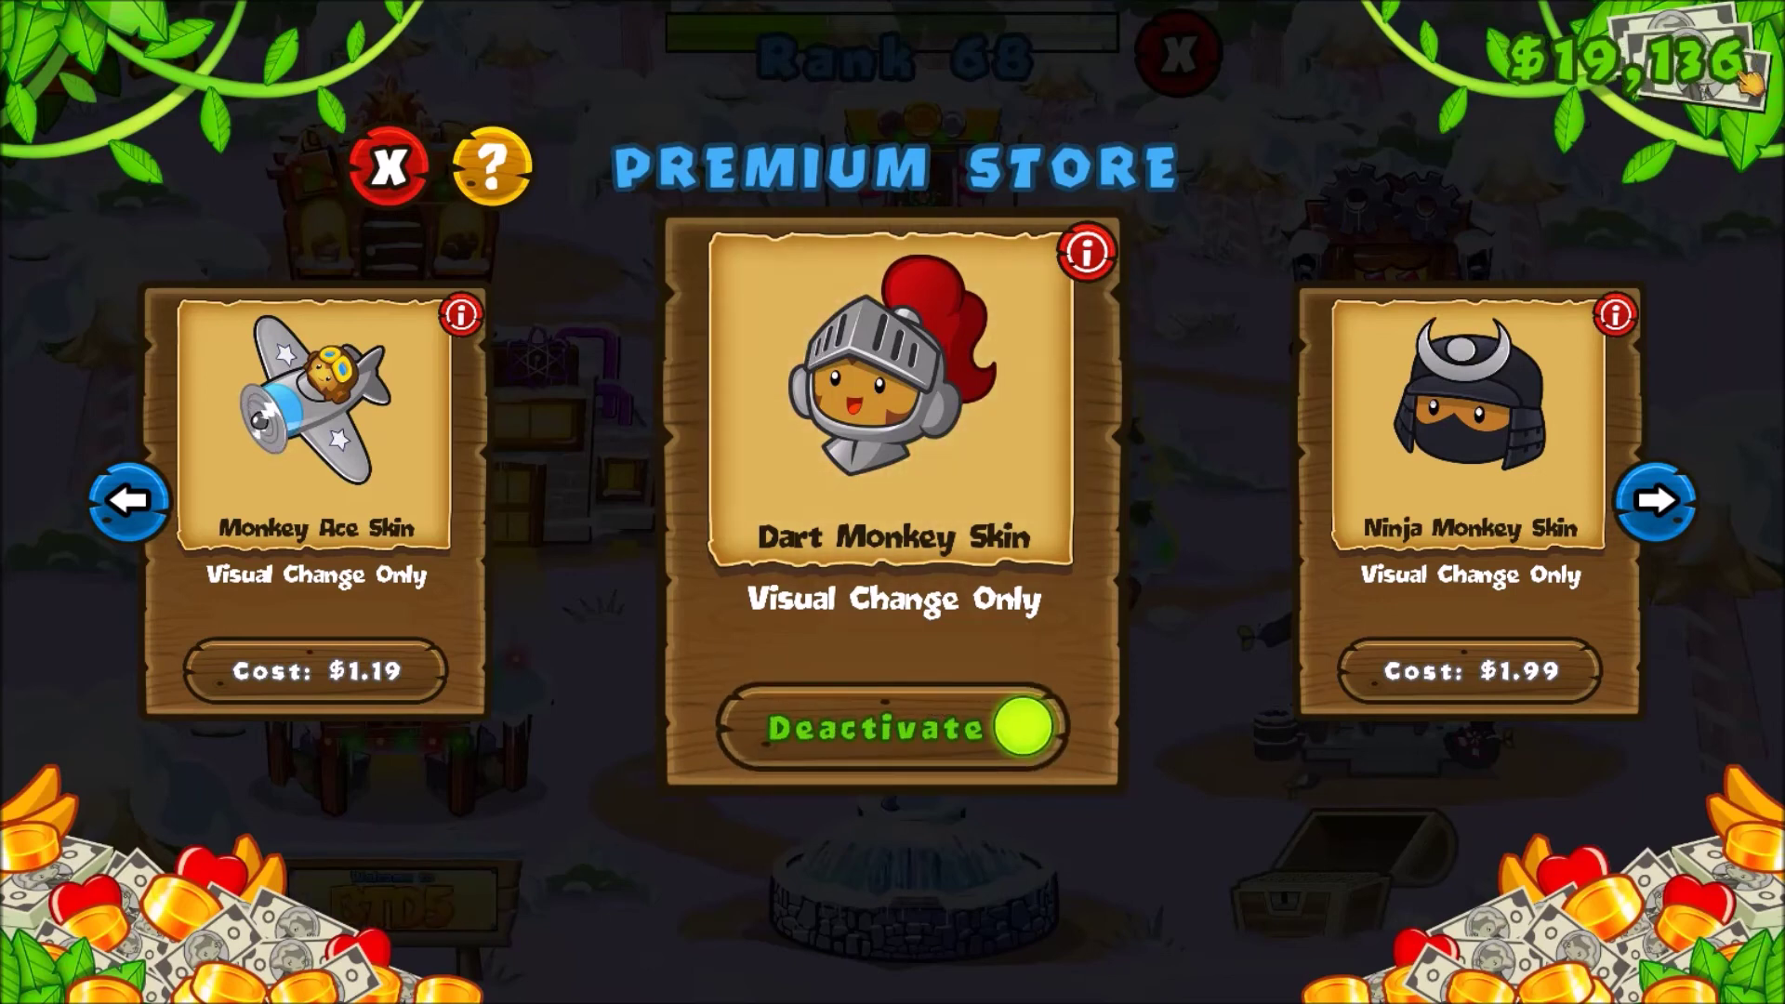
click(872, 729)
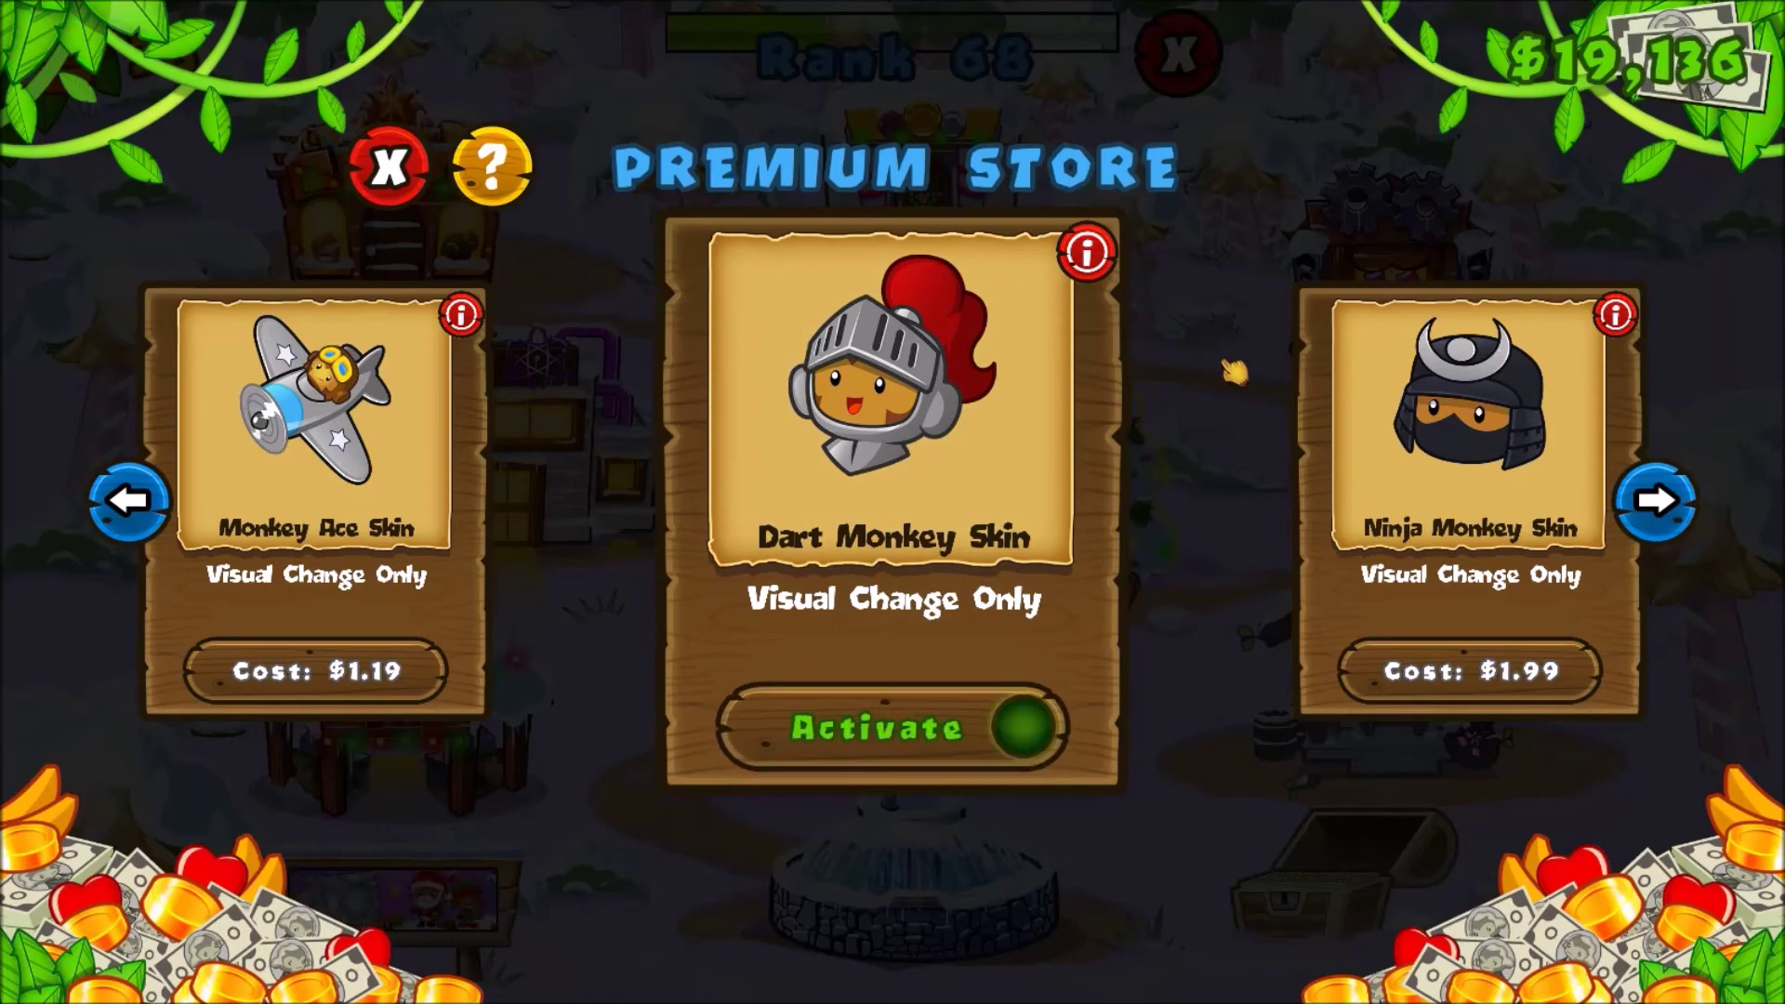
click(777, 729)
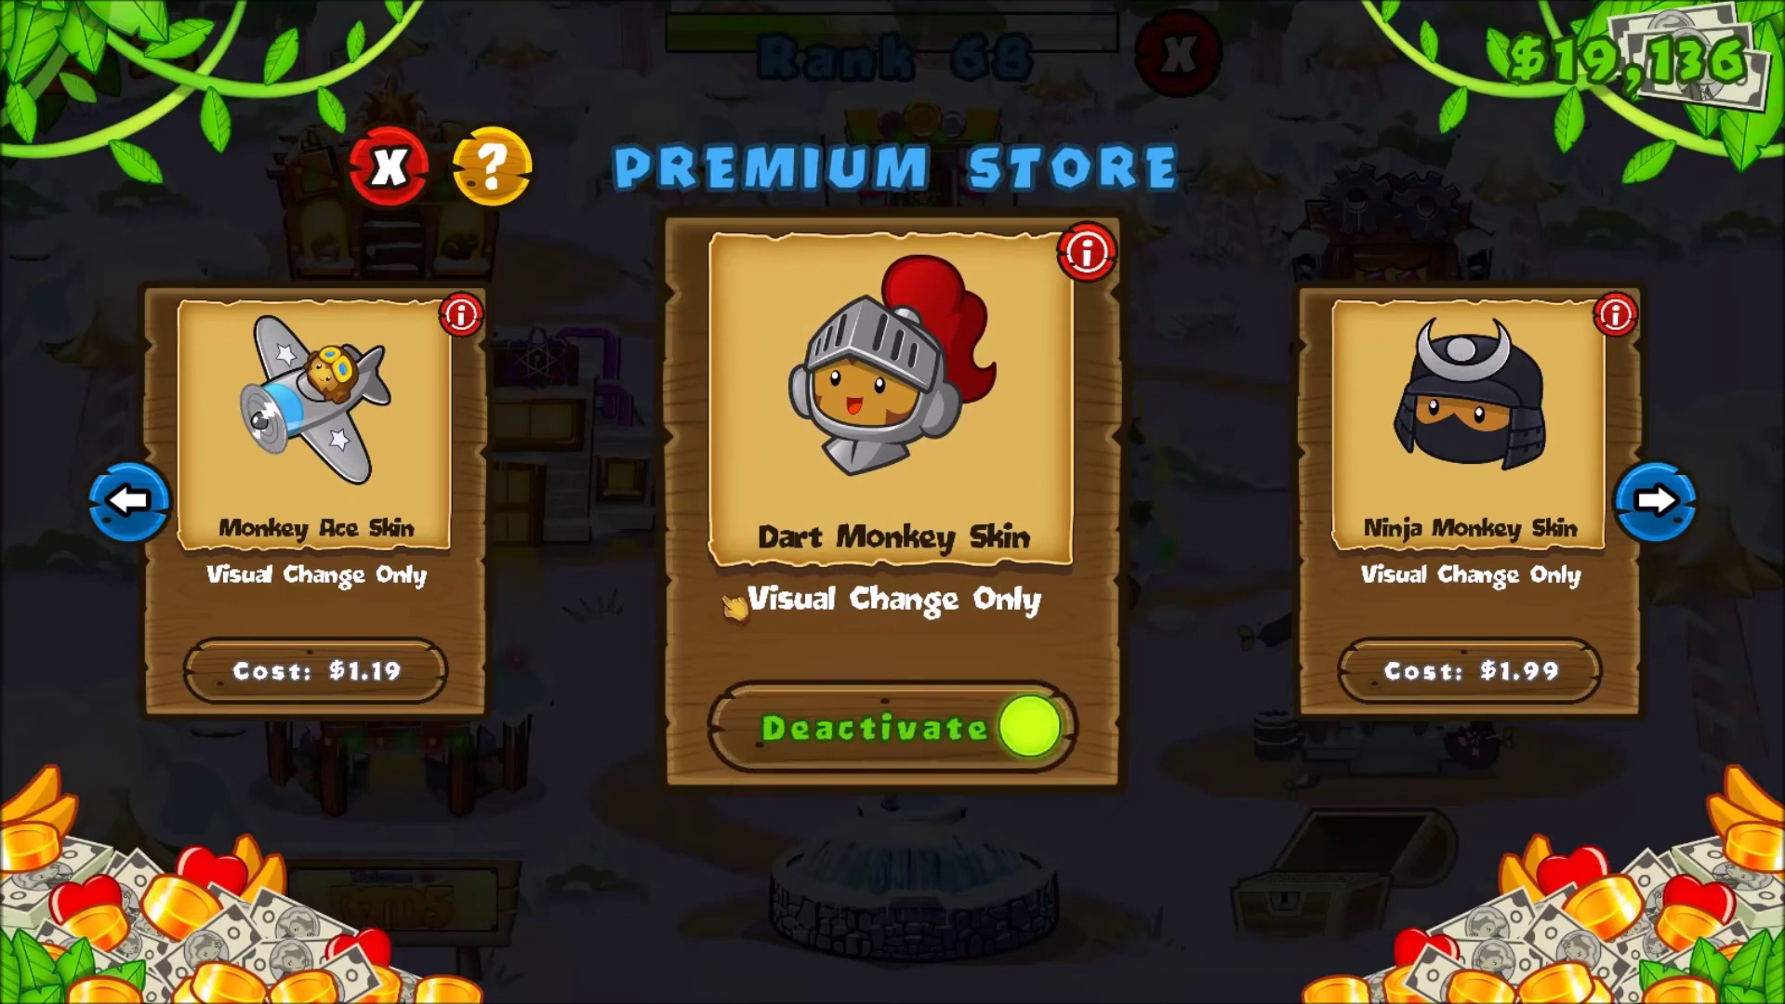
- Leave the store and start a new game on the Beginner map Monkey Lane in Sandbox mode
click(388, 190)
click(895, 457)
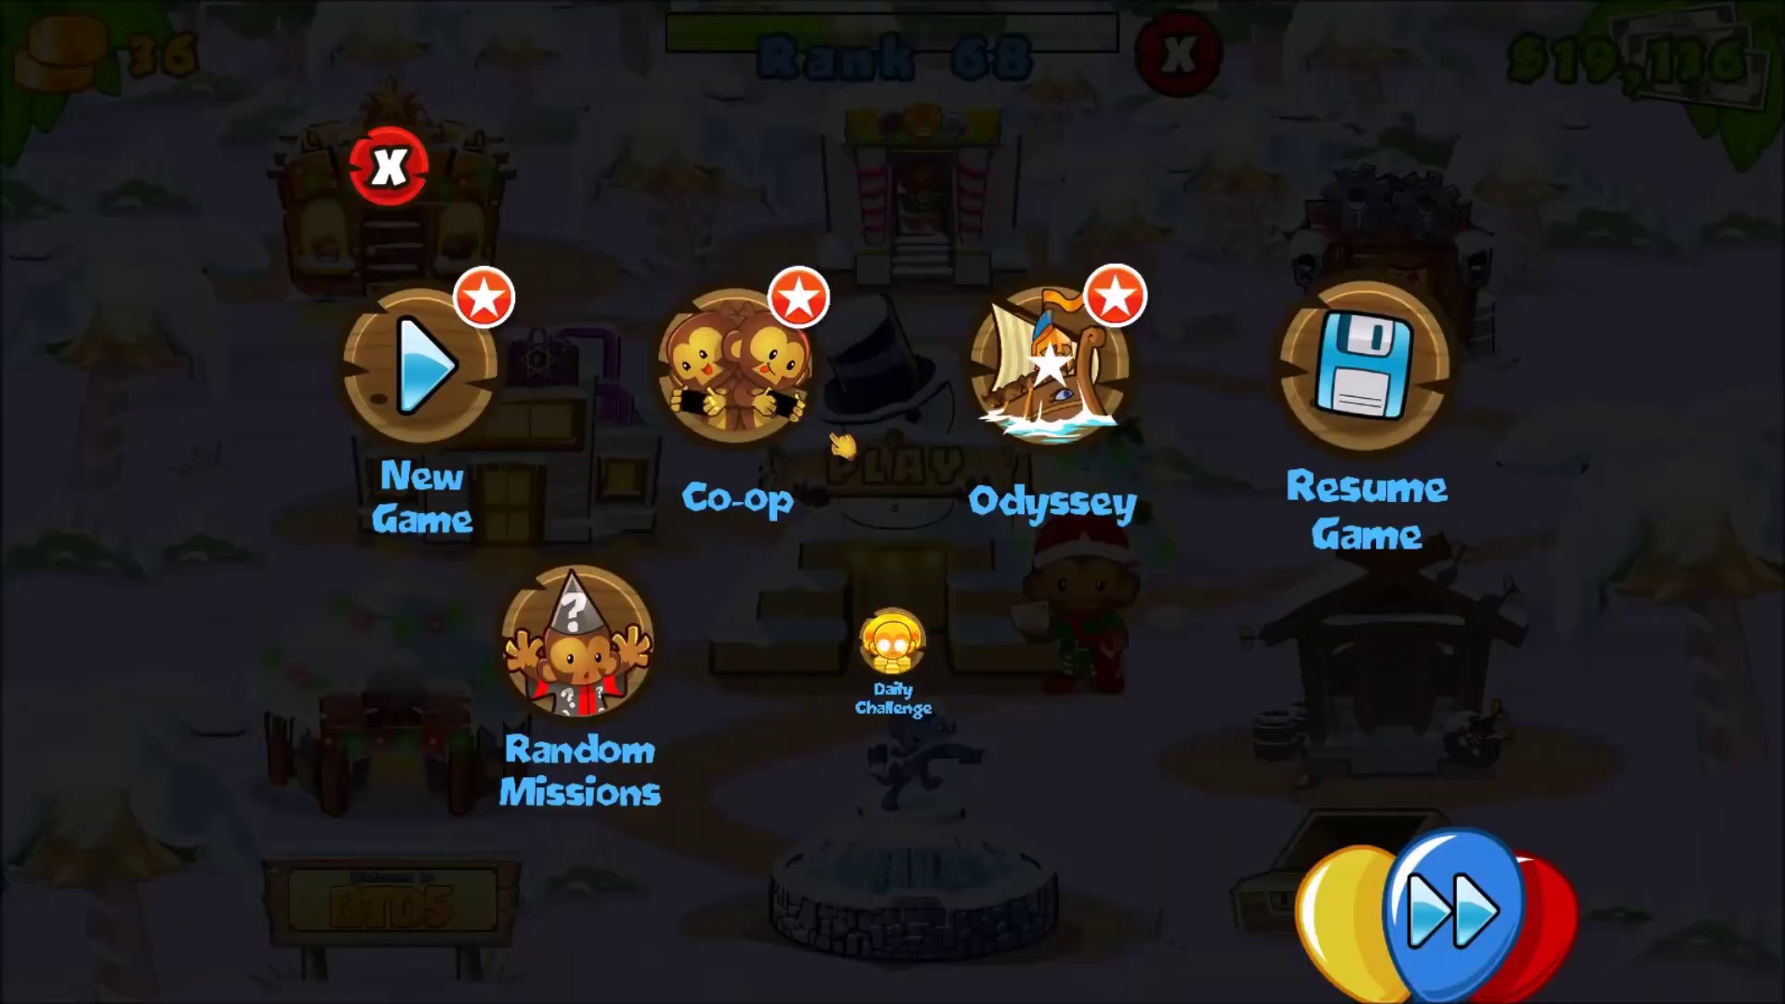
click(445, 362)
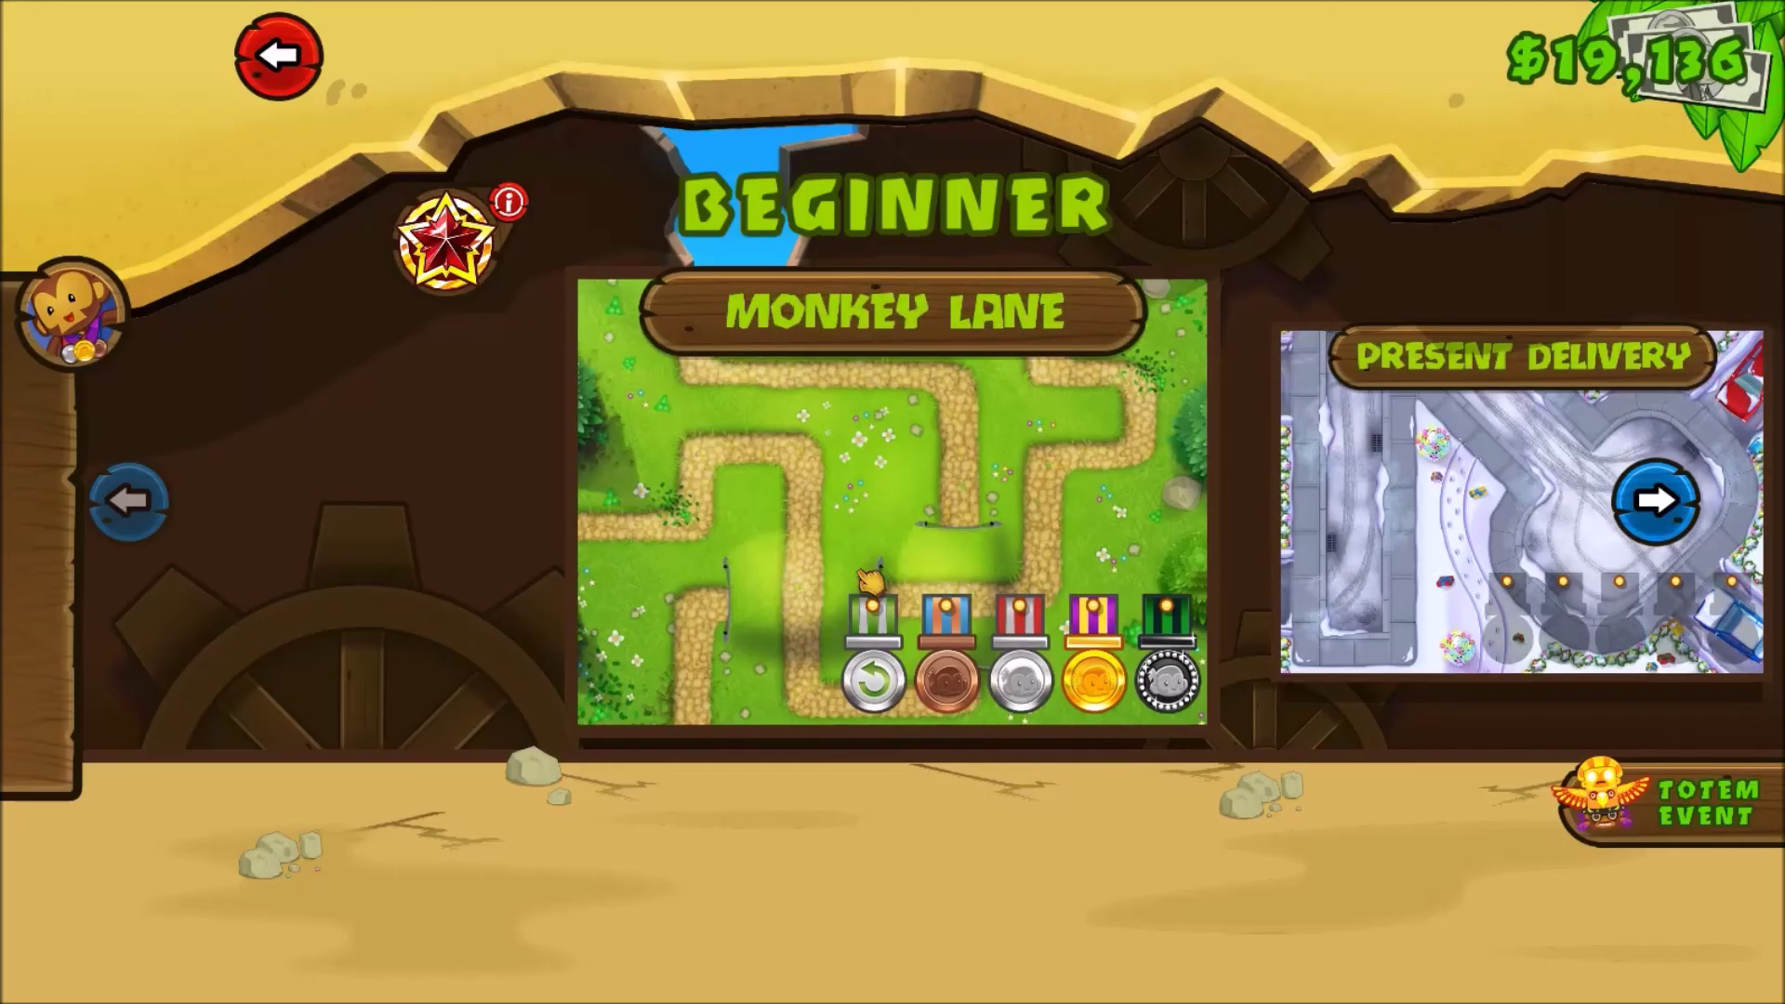
click(870, 578)
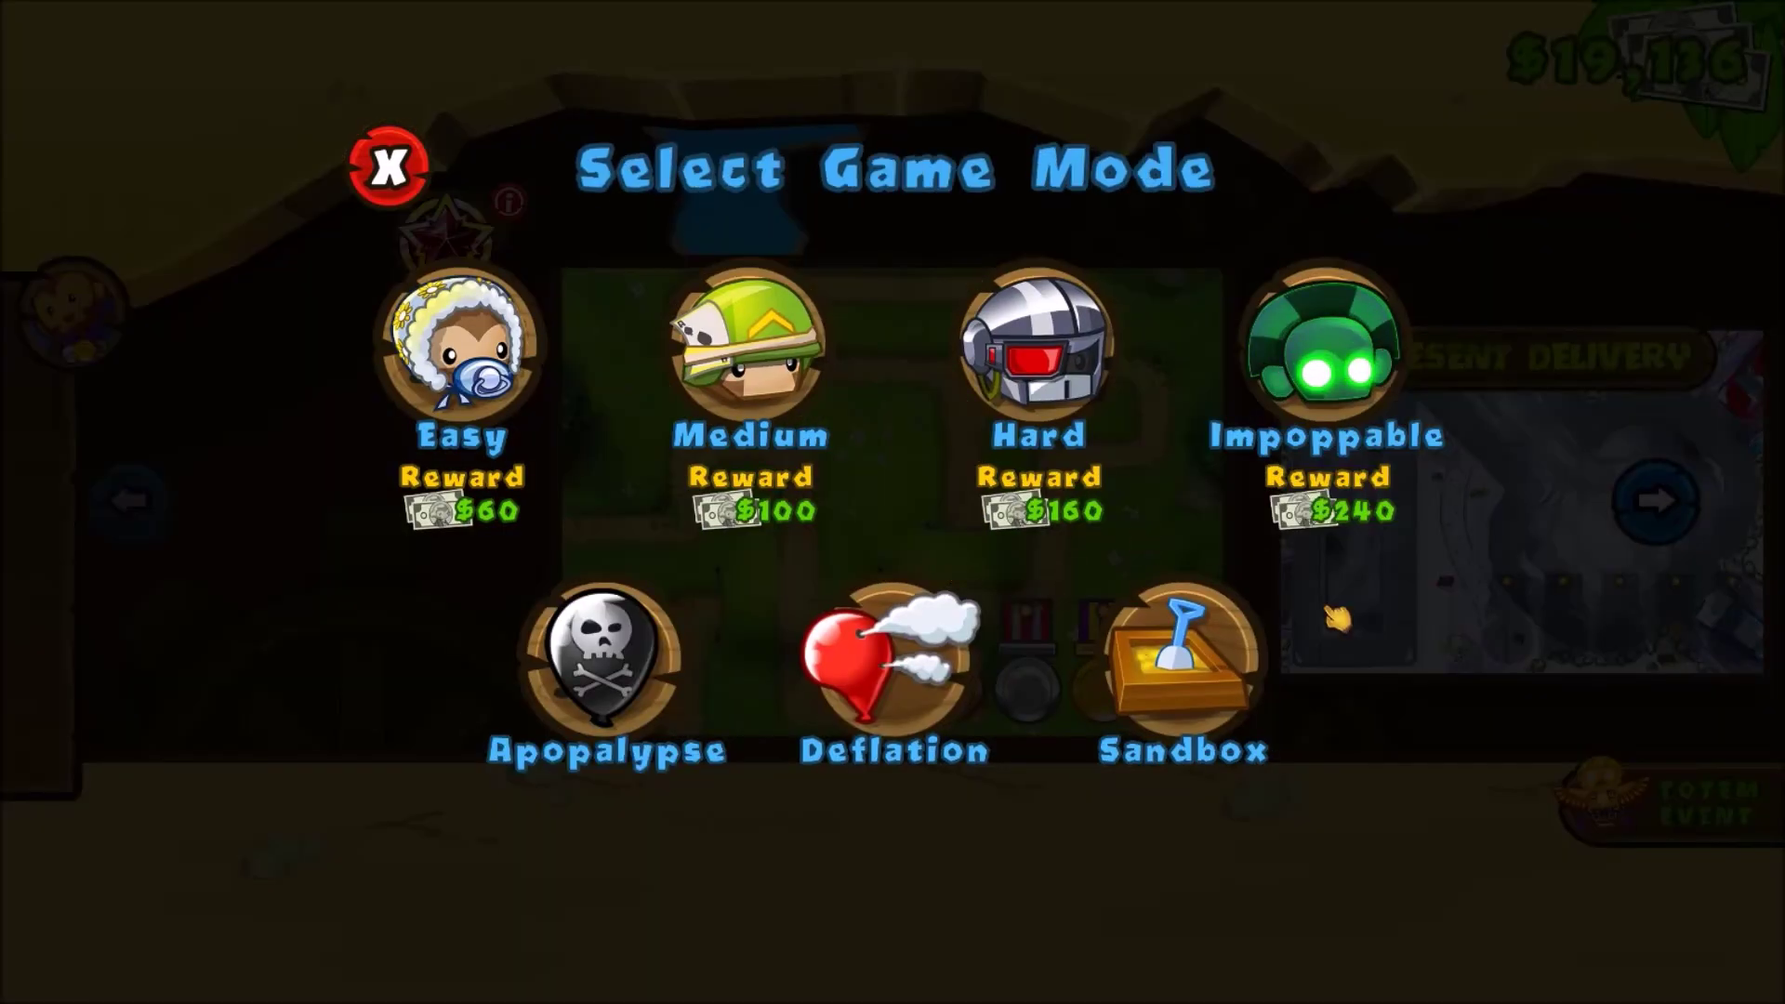
click(1164, 648)
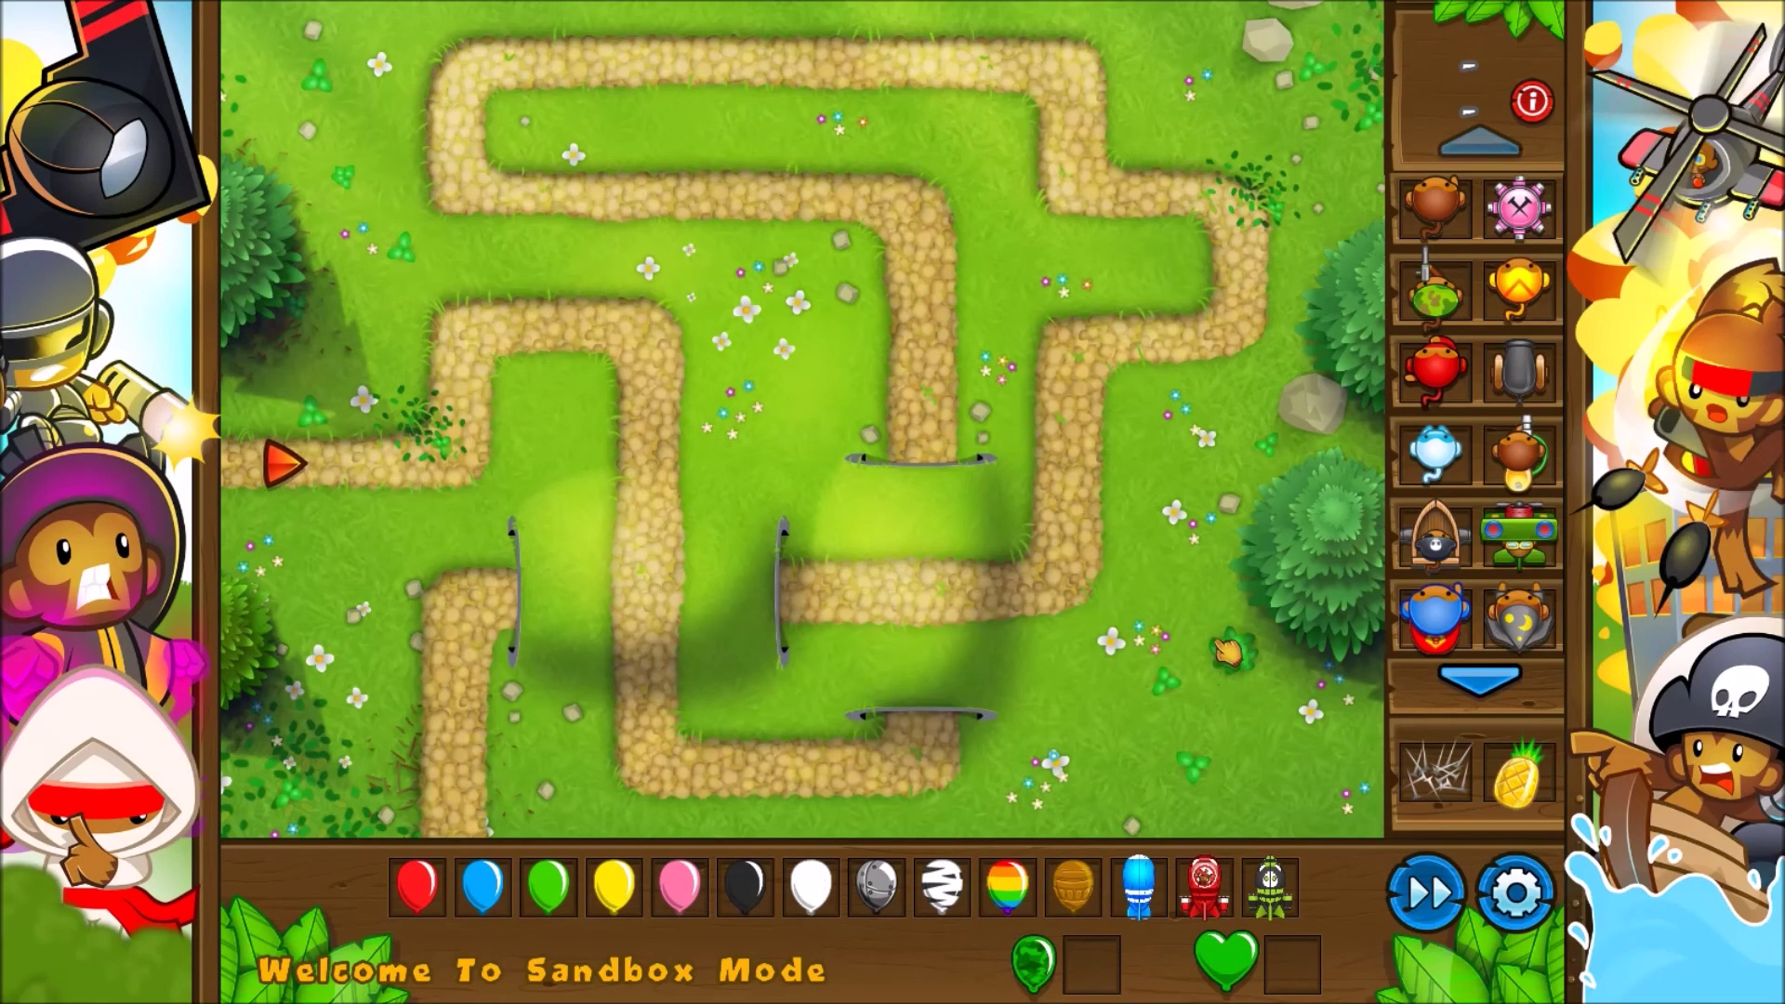
- Place a Dart Monkey inside the first bend of the track near the entrance, and deselect it
click(1437, 237)
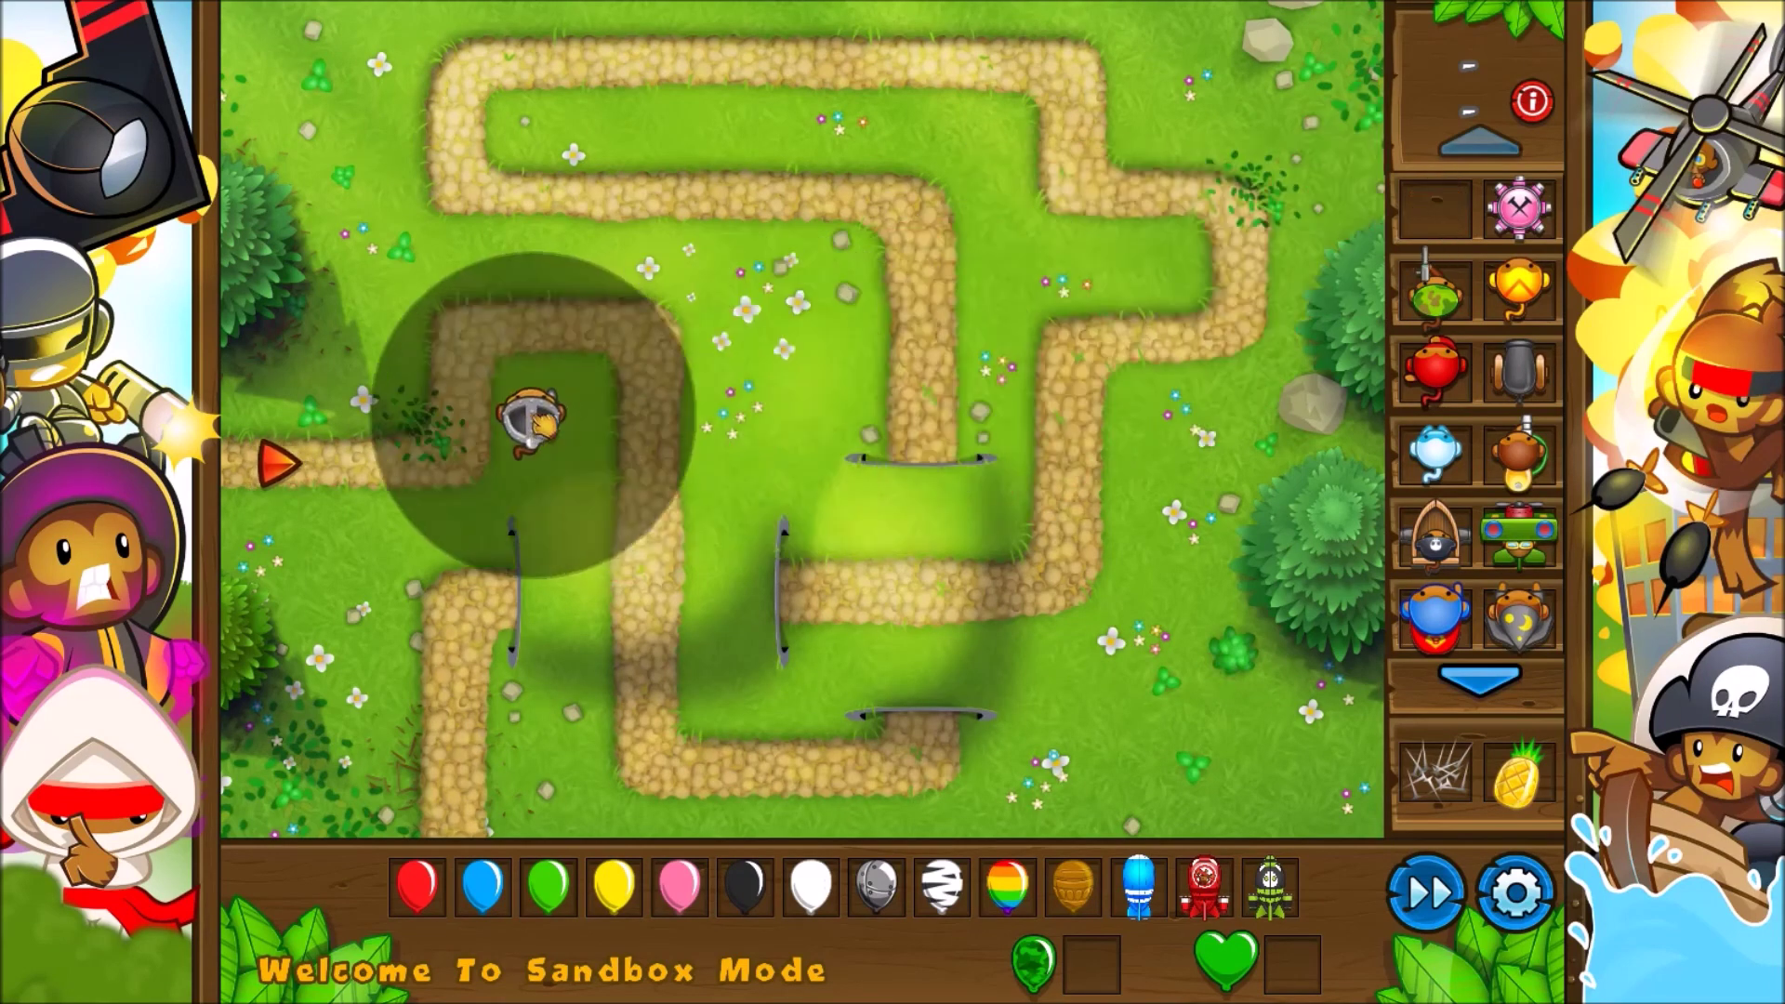
click(528, 416)
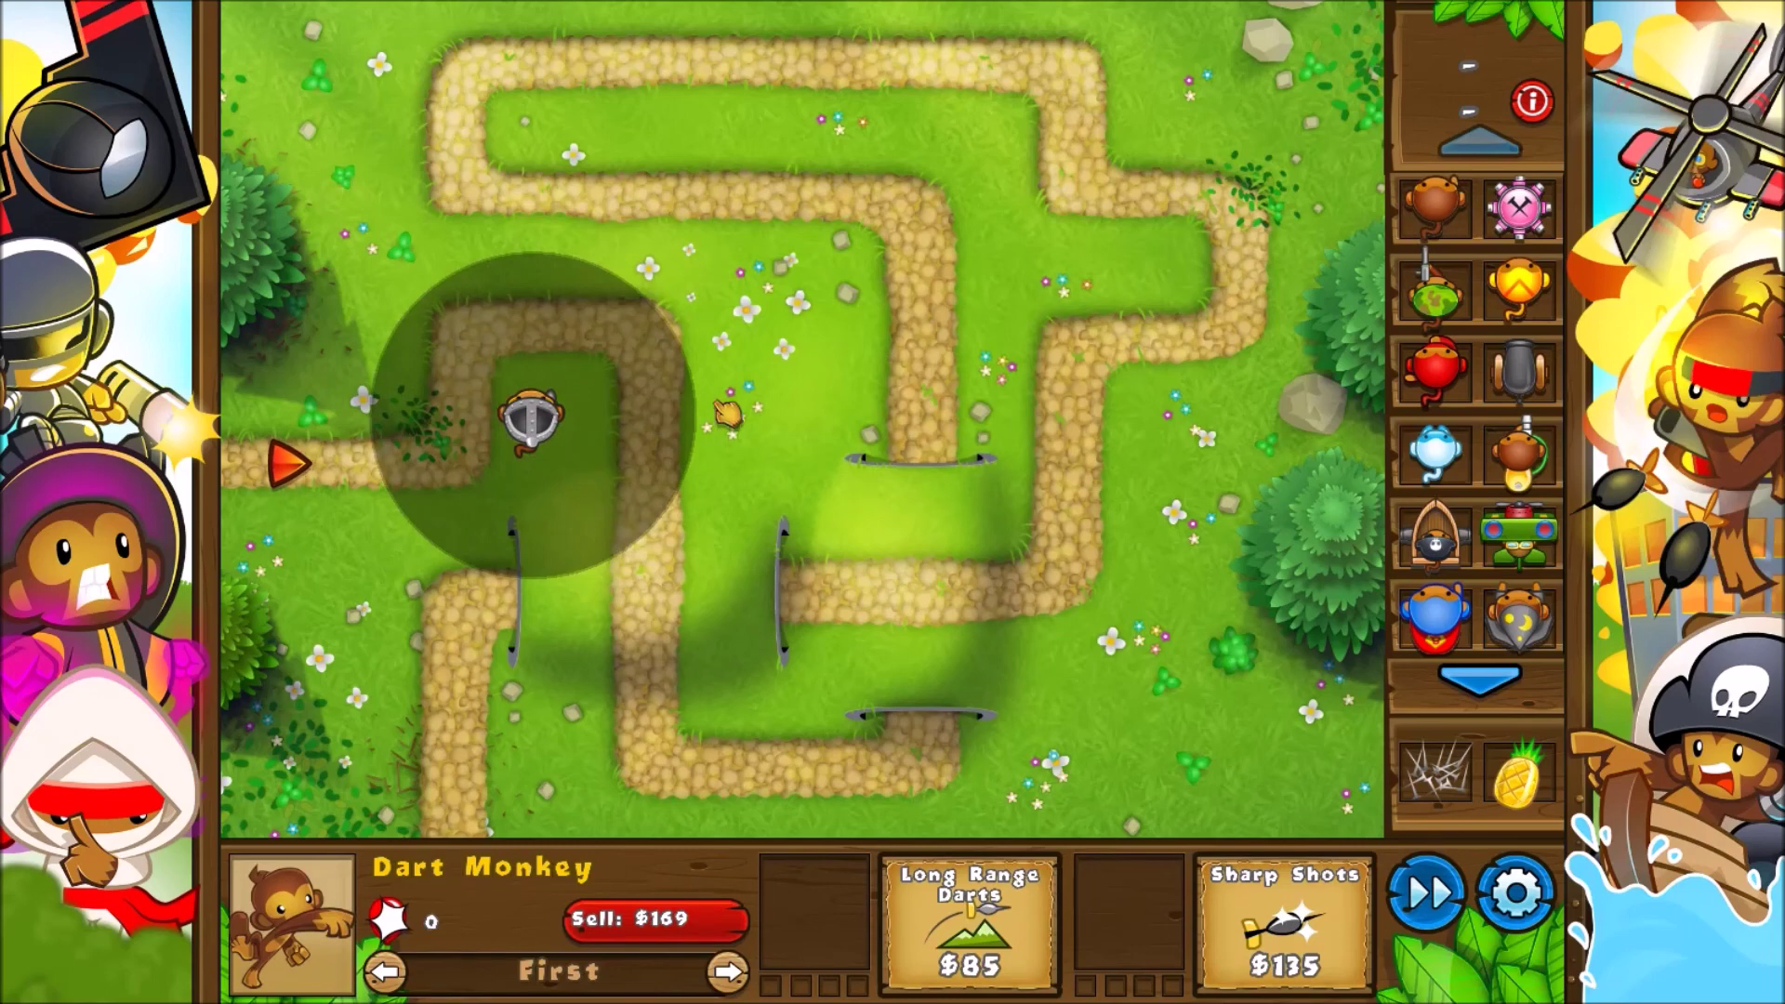
click(751, 435)
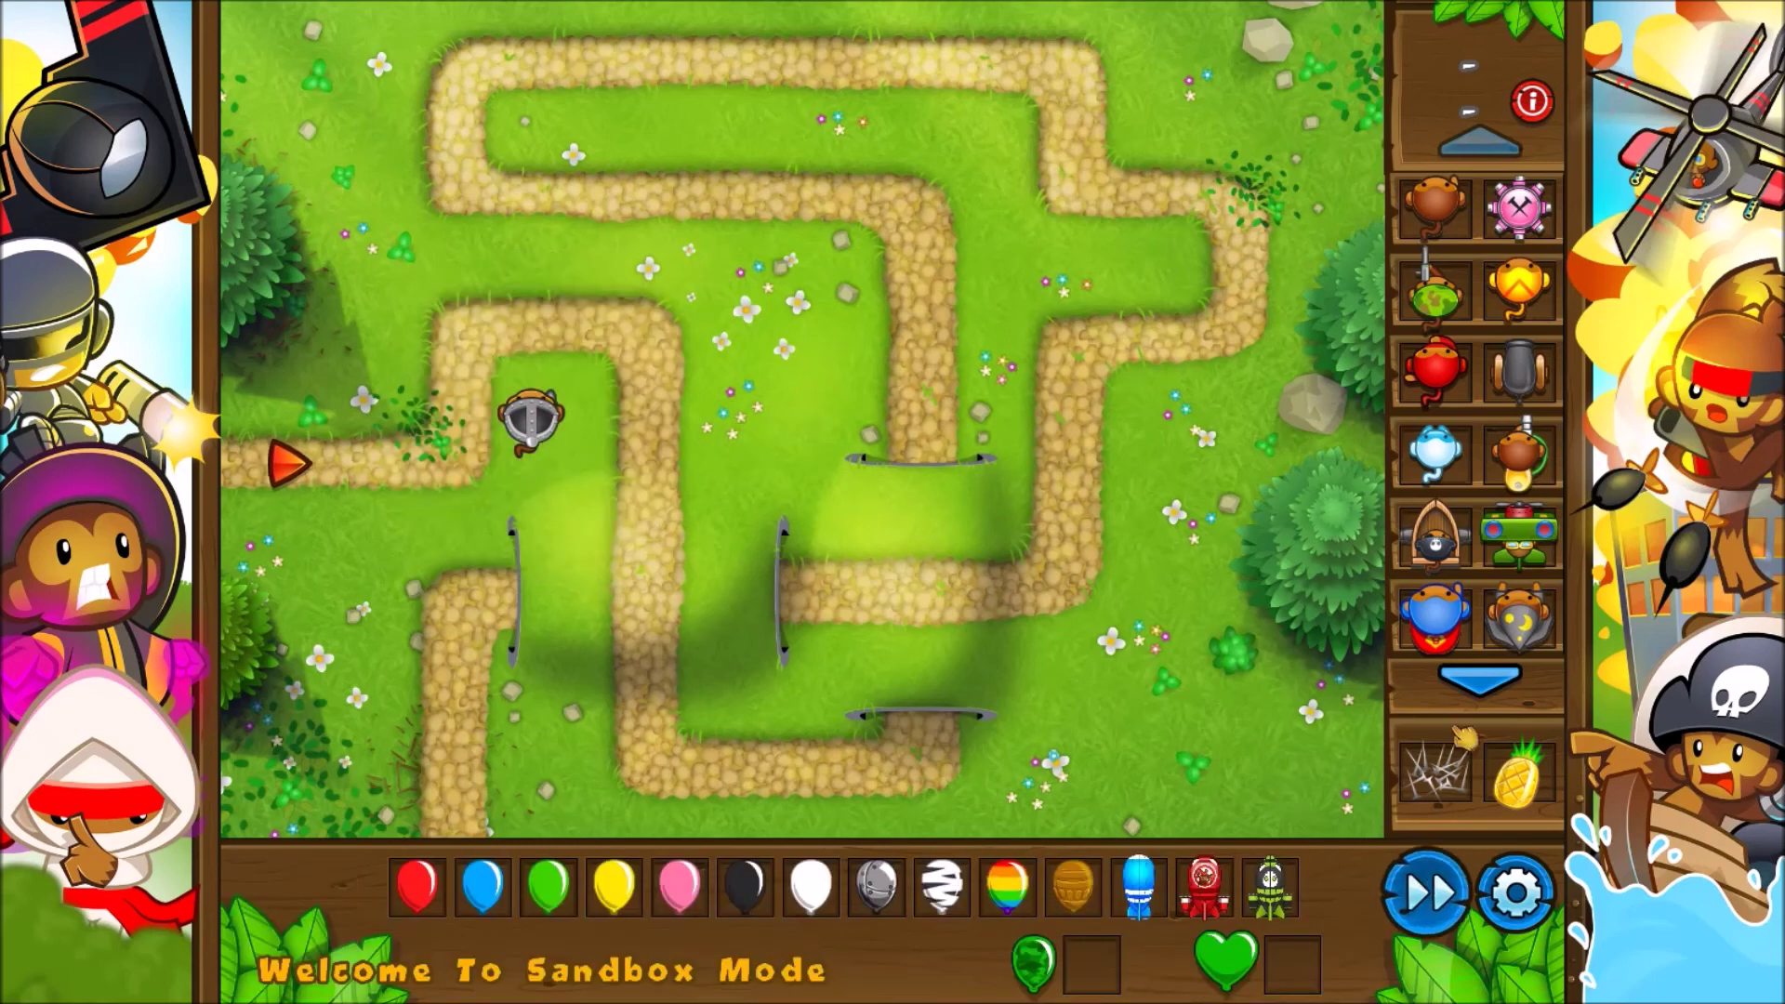